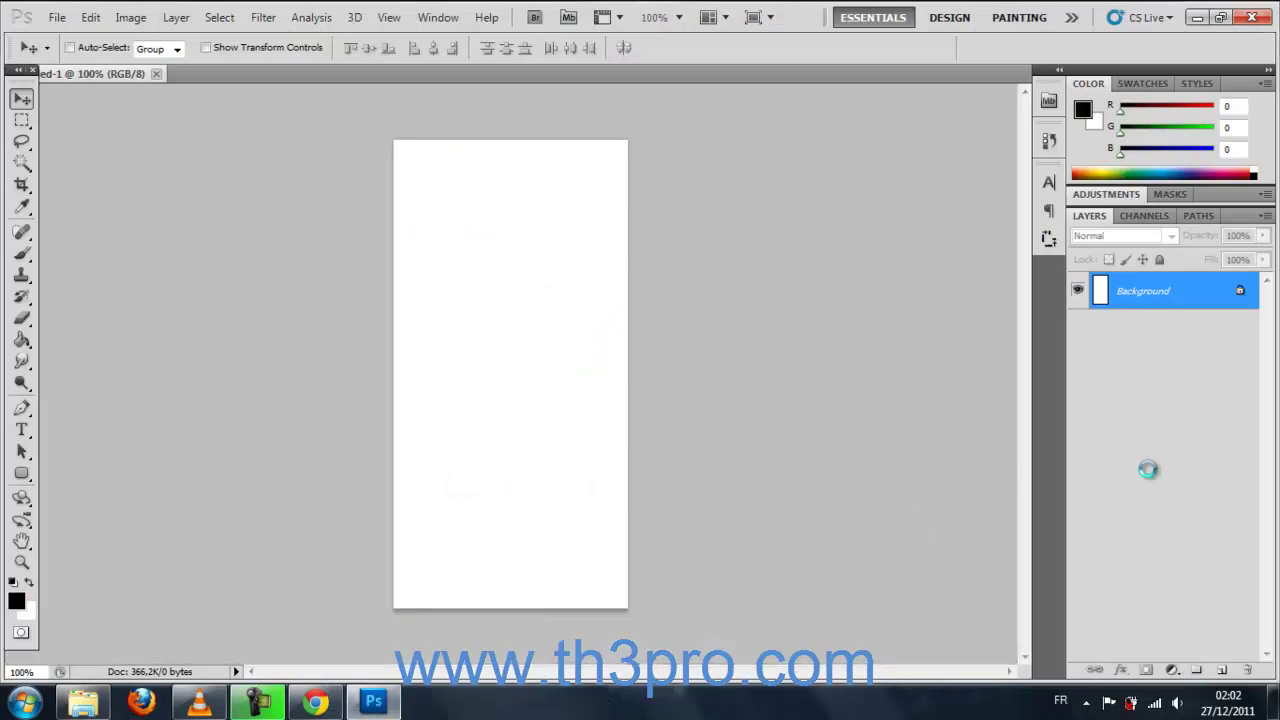
- Copy the striped image White_ (1).jpg into the blank document, close the source file, and position the stripes across the canvas
left_click_drag(110, 80, 489, 277)
left_click(301, 77)
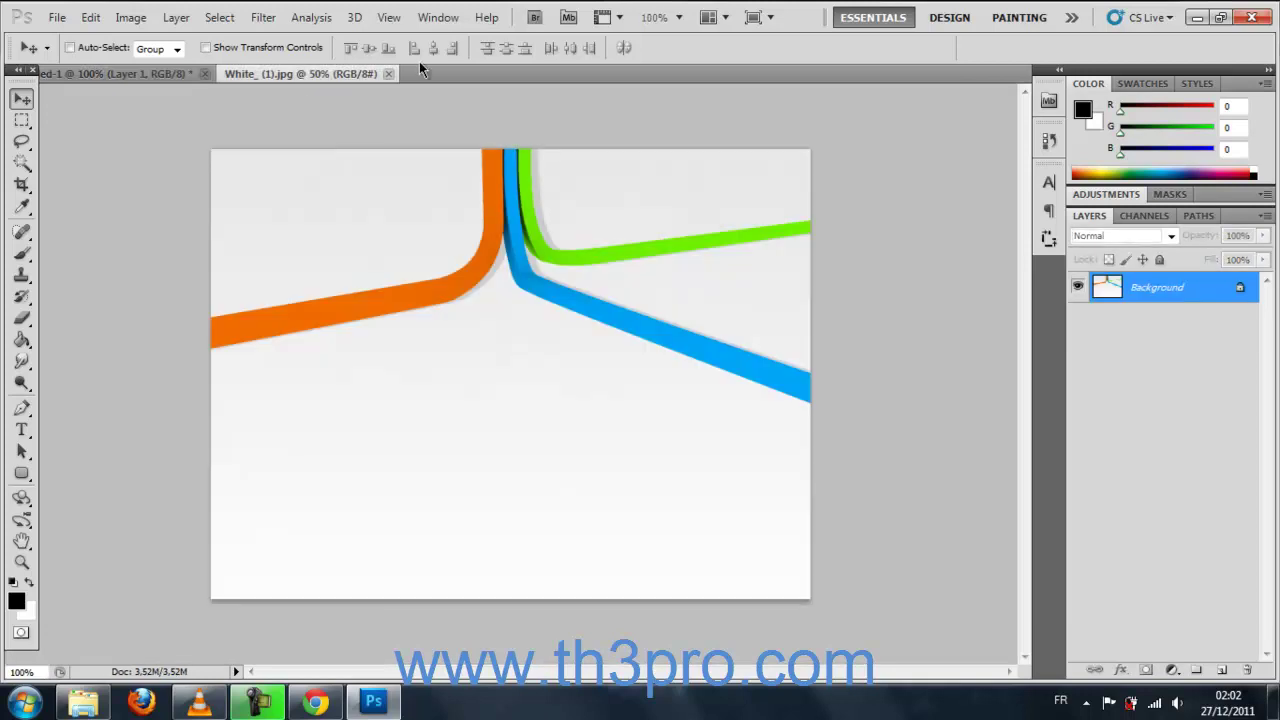
left_click(389, 74)
left_click_drag(514, 280, 433, 276)
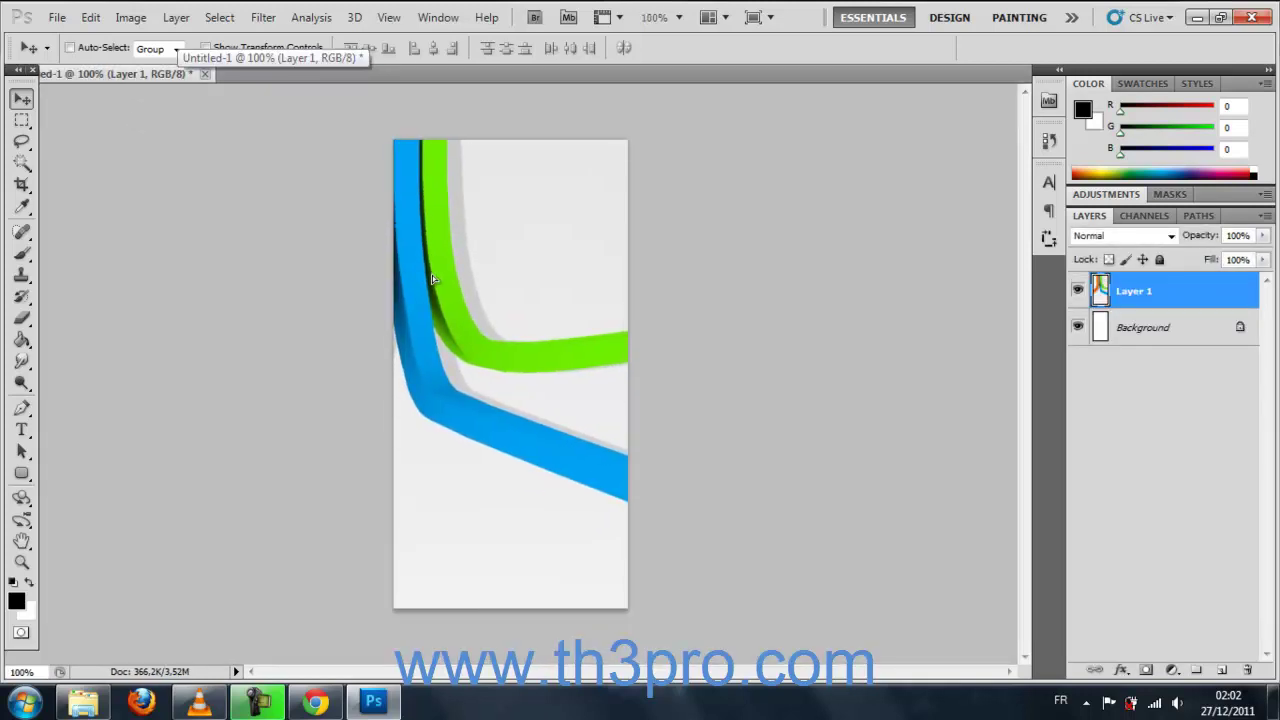
- Scale the stripes layer down proportionally with Free Transform, keeping the canvas fully covered
key("ctrl+t")
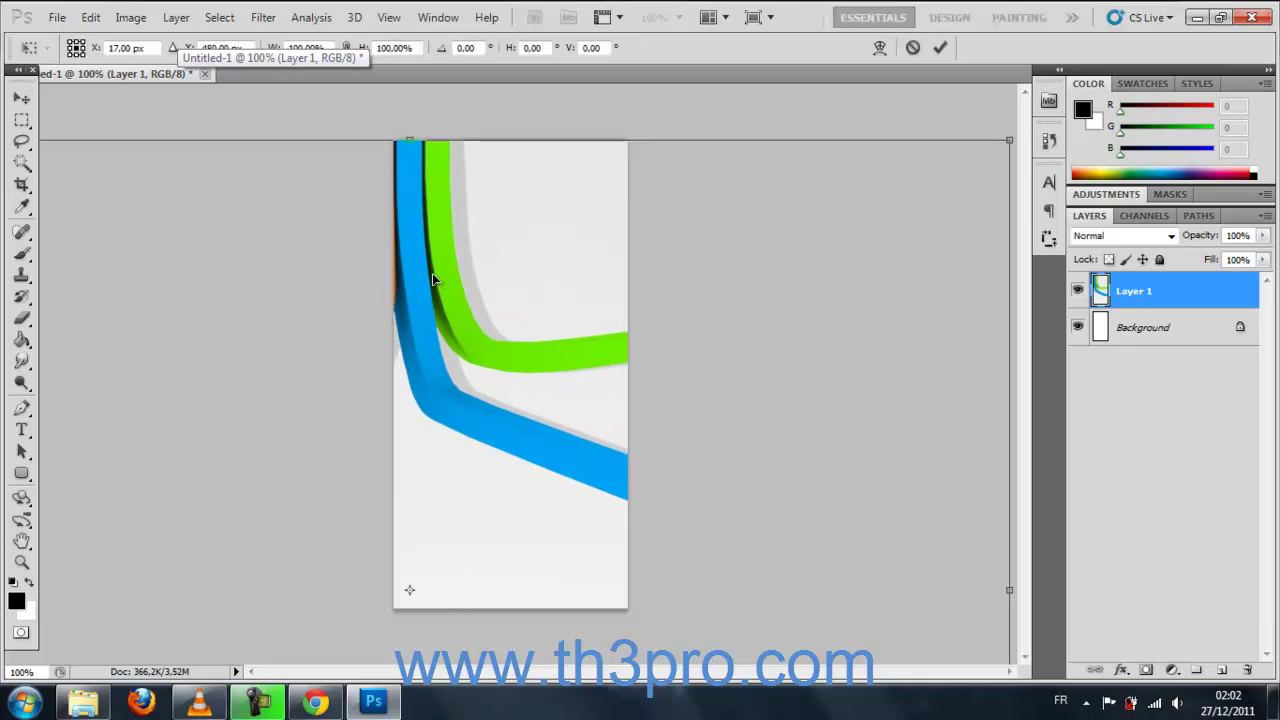
left_click_drag(1010, 140, 827, 277)
left_click_drag(634, 396, 650, 323)
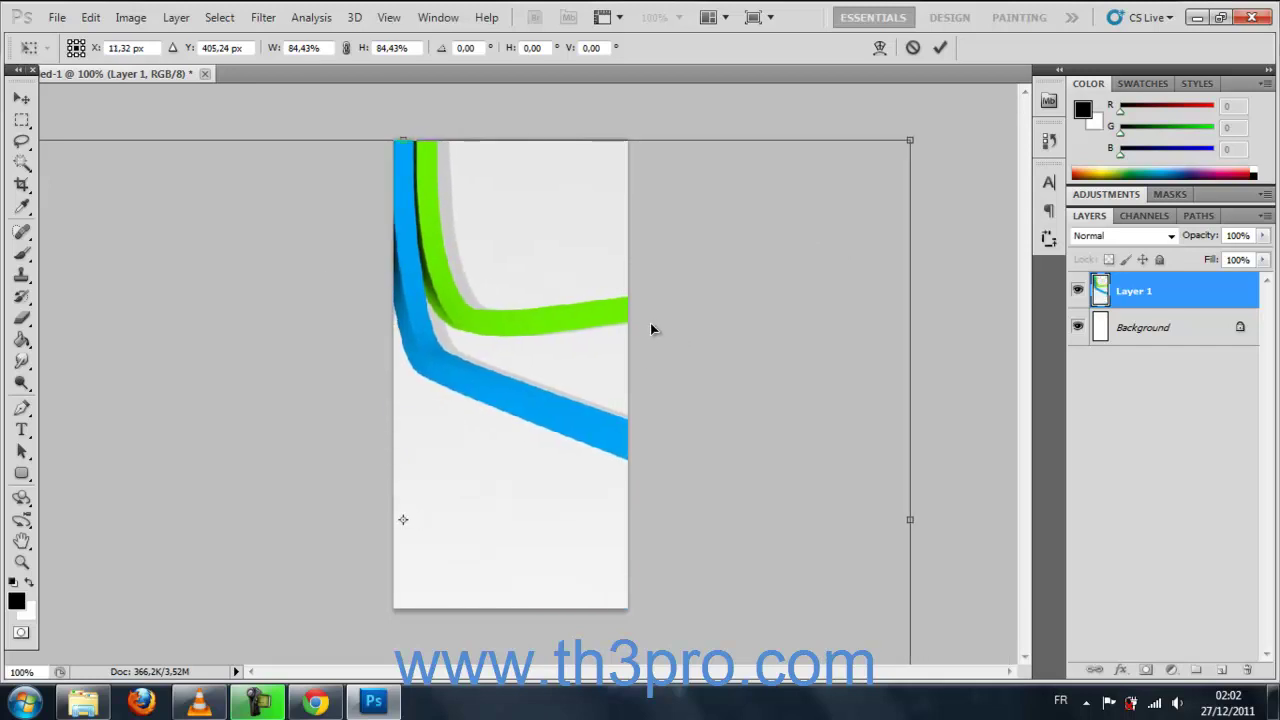
left_click_drag(908, 140, 863, 177)
key("Return")
- Nudge the stripes layer slightly up and to the left on the canvas
key("Up")
key("Up")
key("Up")
key("Up")
key("Up")
key("Up")
key("Up")
key("Left")
key("Left")
key("Left")
key("Left")
key("Left")
key("Left")
key("Left")
key("Left")
key("Left")
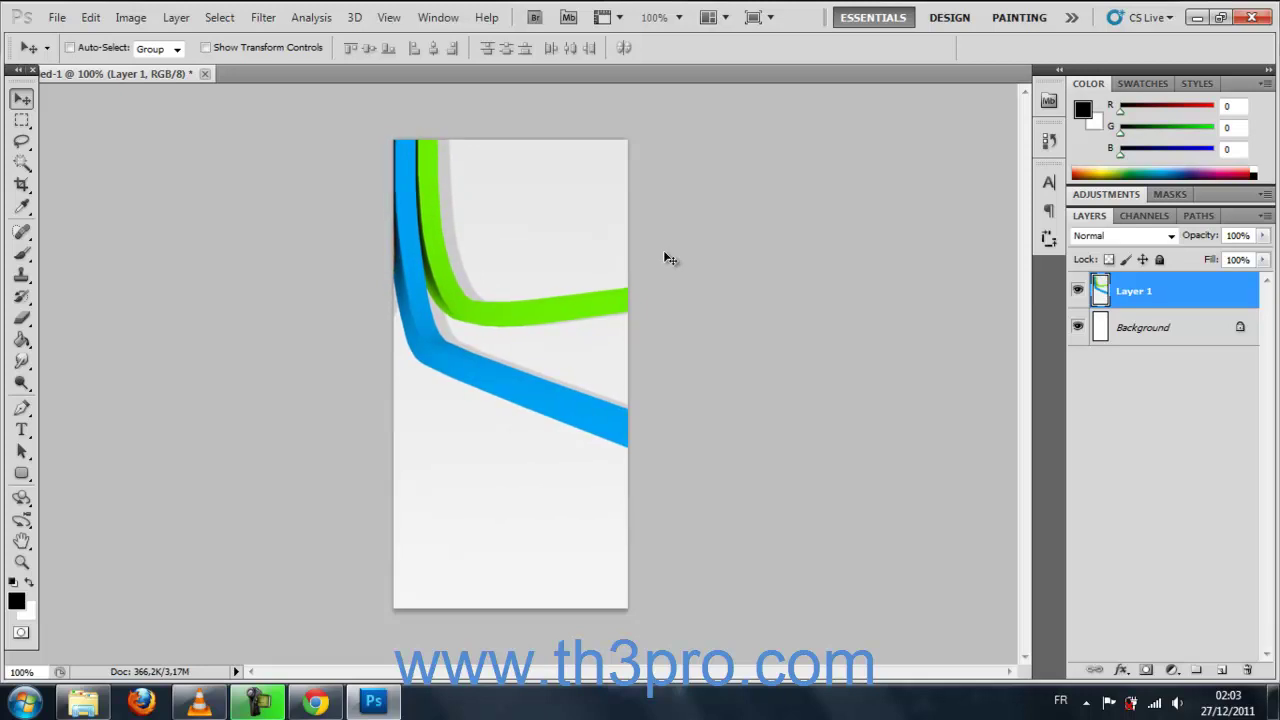
- Add the Arabic title "محترفي الحماية" at 36 pt and place it above the green stripe
left_click(22, 430)
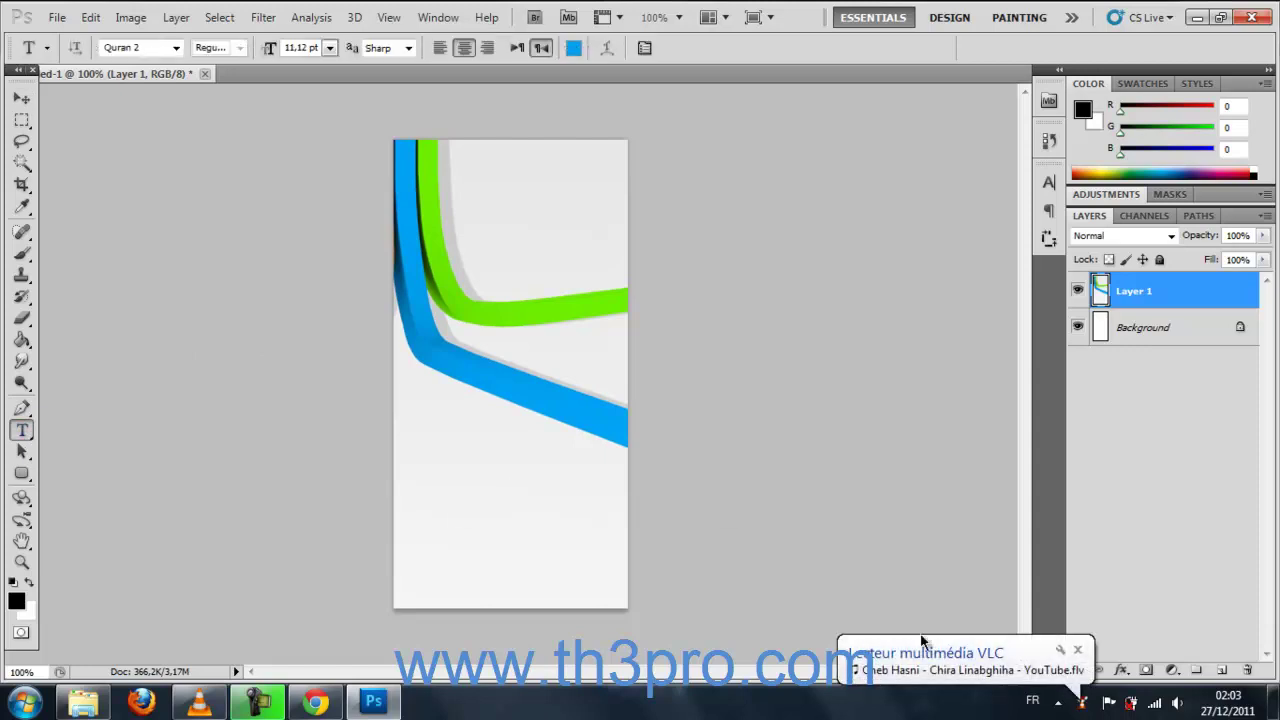
left_click(1078, 652)
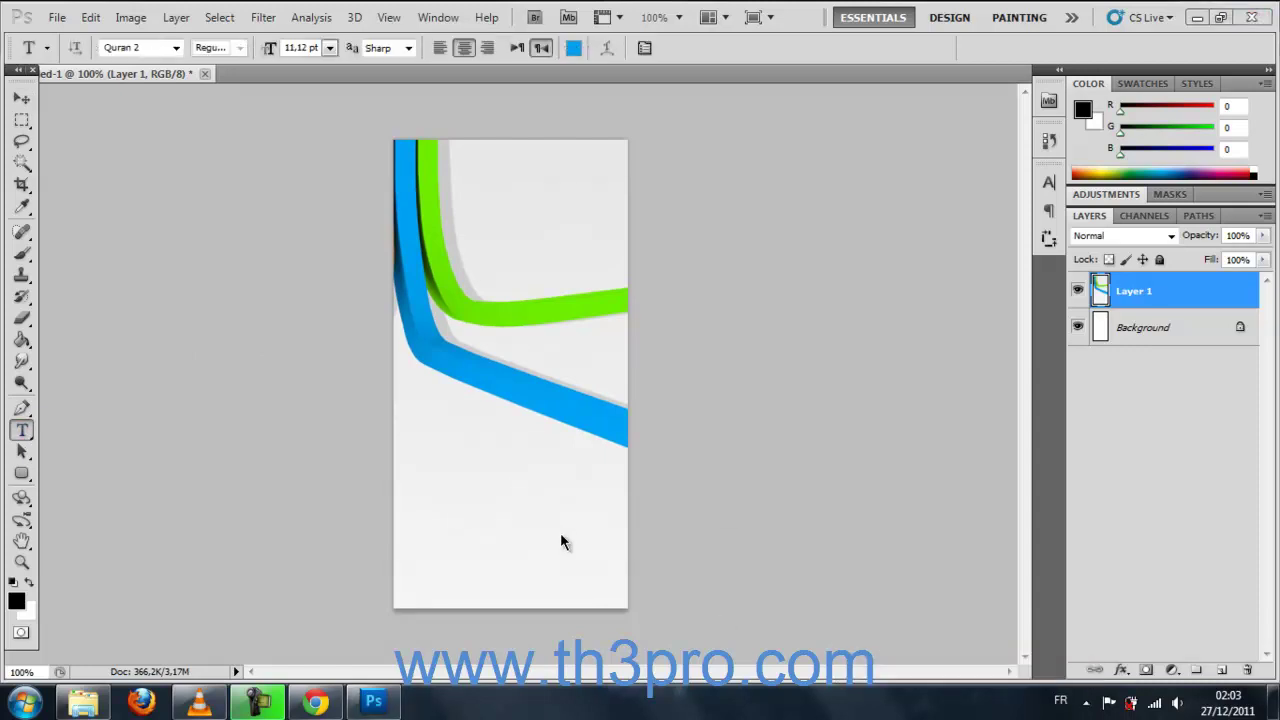
left_click(498, 484)
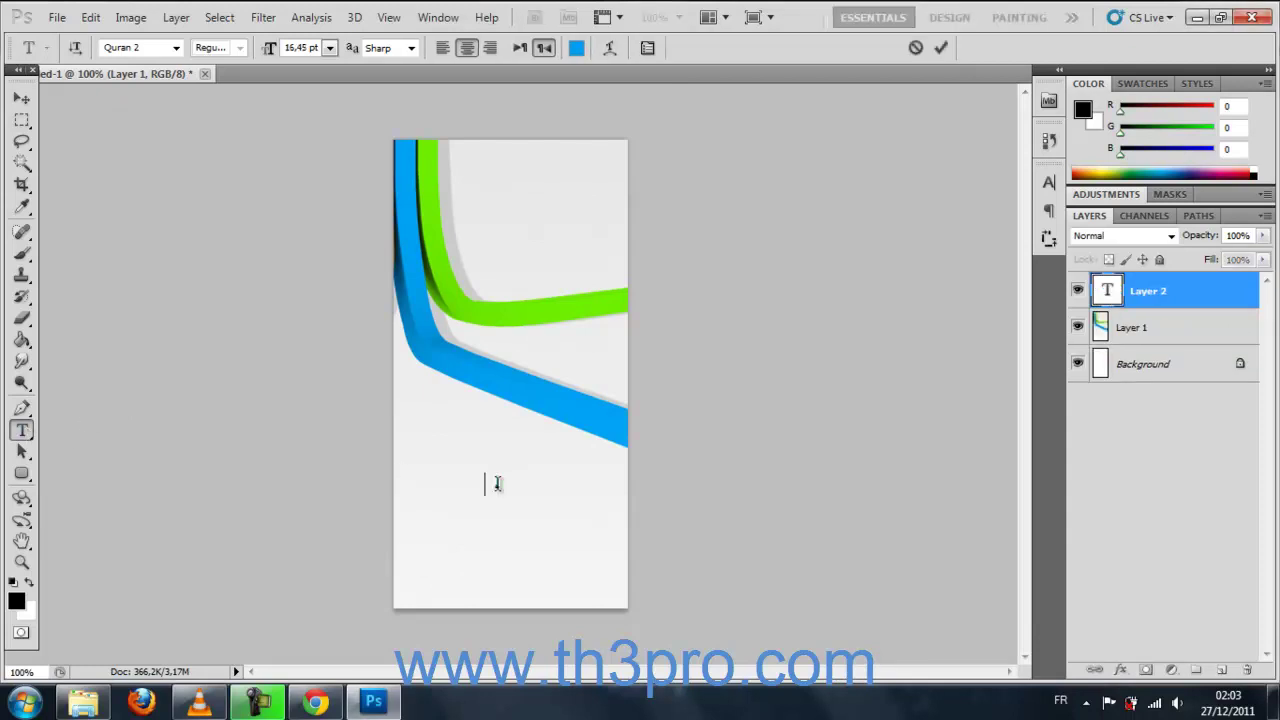
key("ctrl+a")
key("BackSpace")
type("يز الامية")
key("ctrl+a")
left_click(329, 47)
left_click(334, 300)
left_click_drag(525, 587, 557, 341)
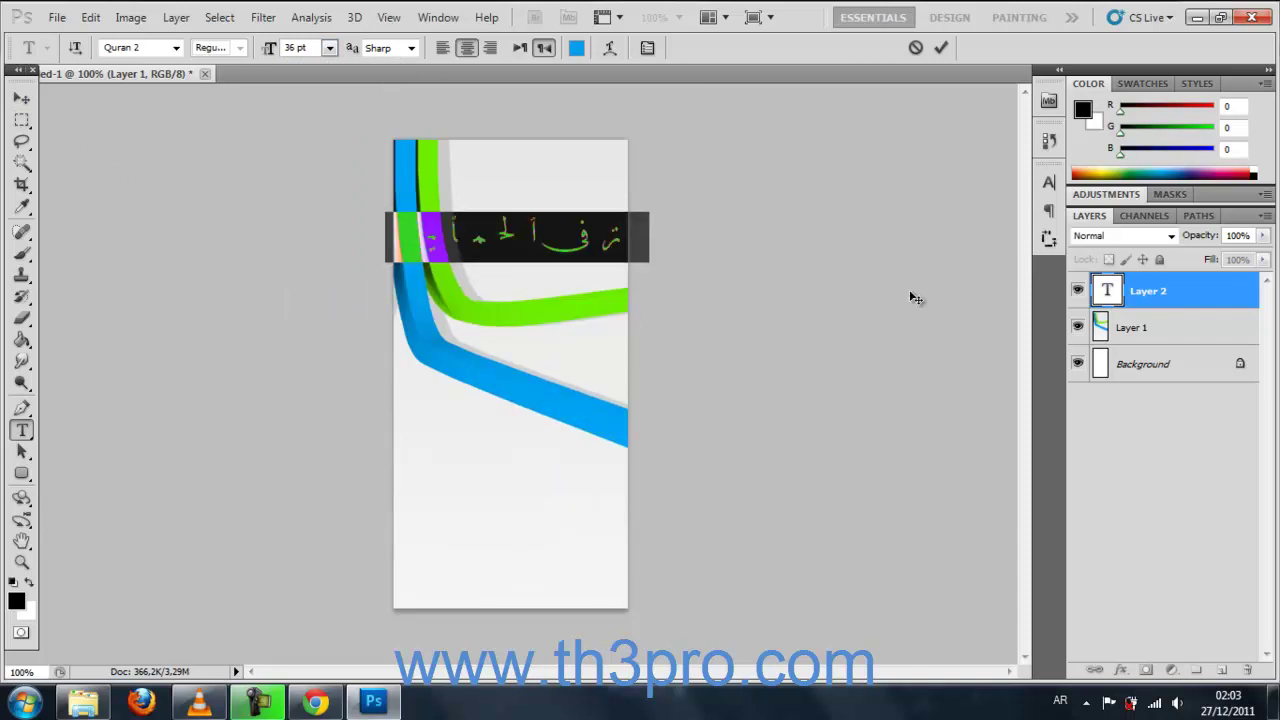
- Set the Arabic title's character tracking to -20
left_click(1048, 182)
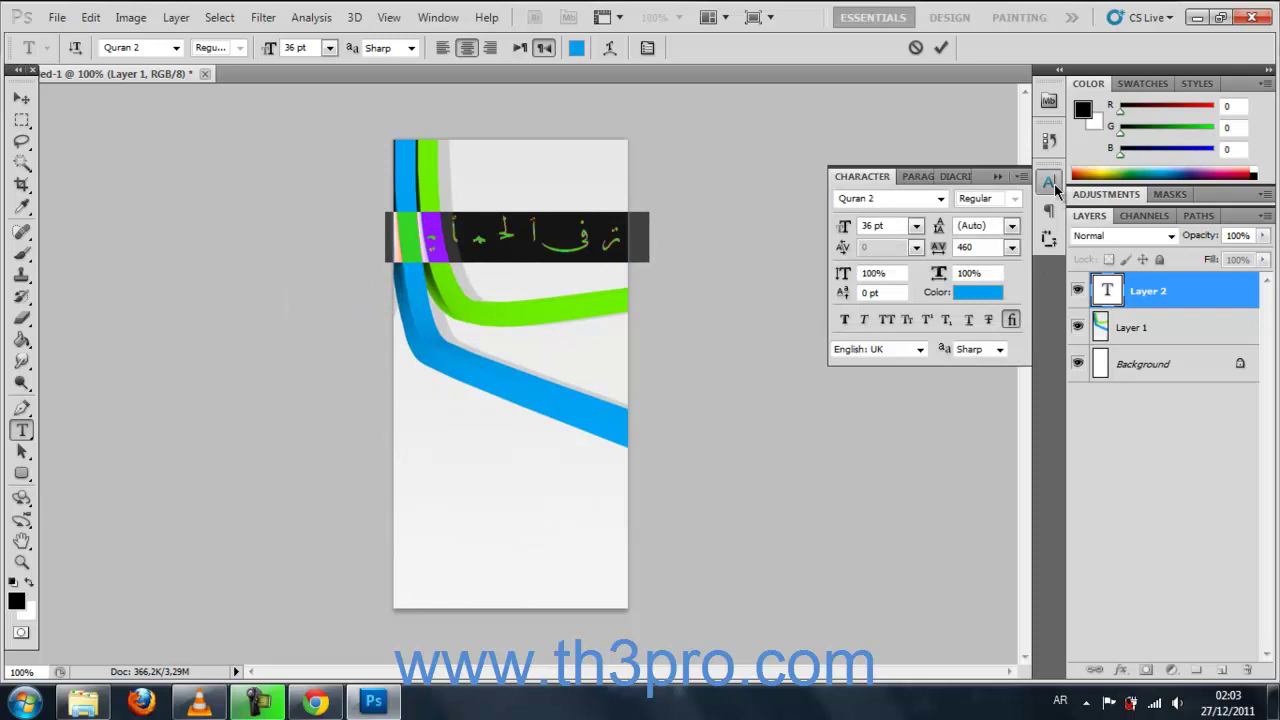
left_click(975, 245)
scroll(980, 250, "down", 10)
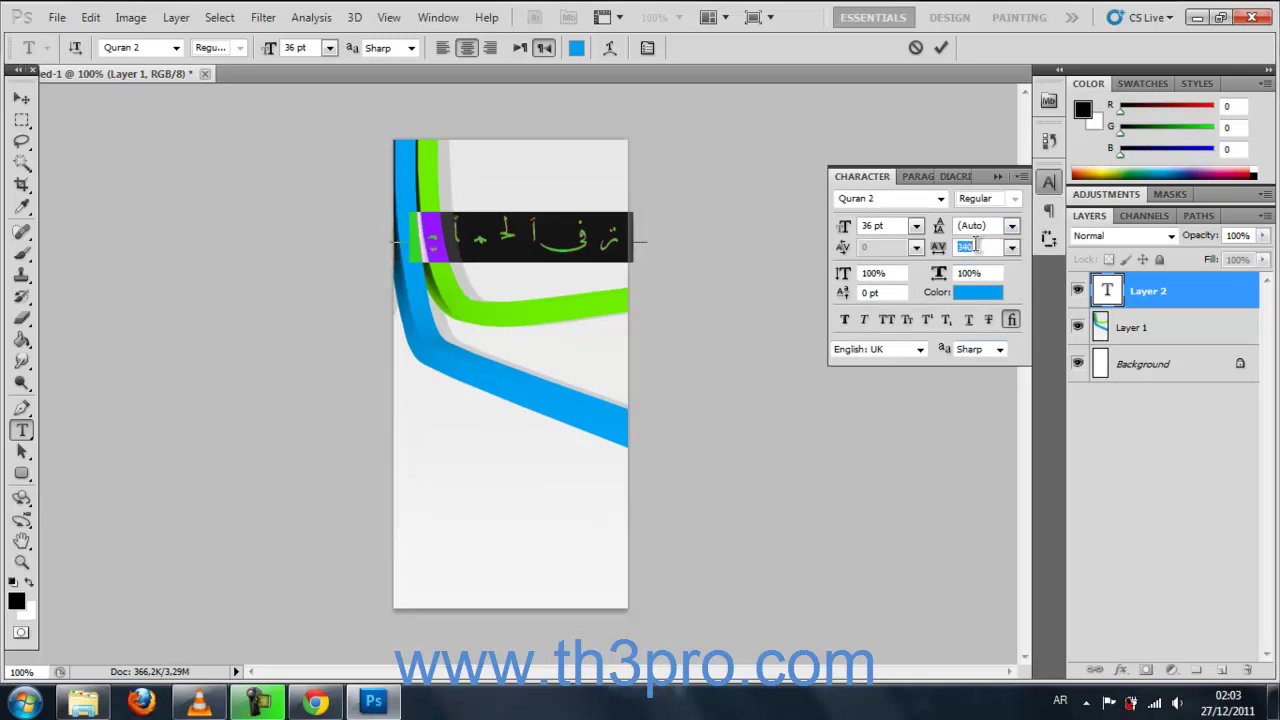
scroll(978, 250, "down", 10)
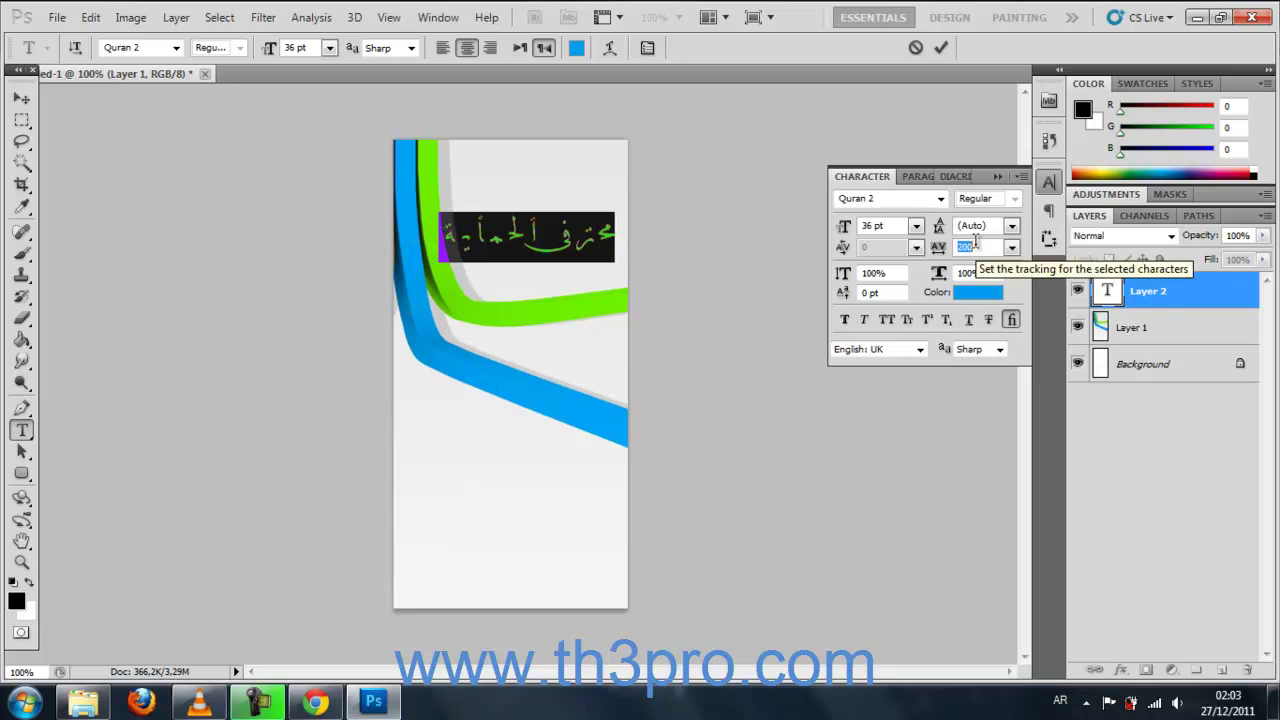
scroll(975, 247, "down", 6)
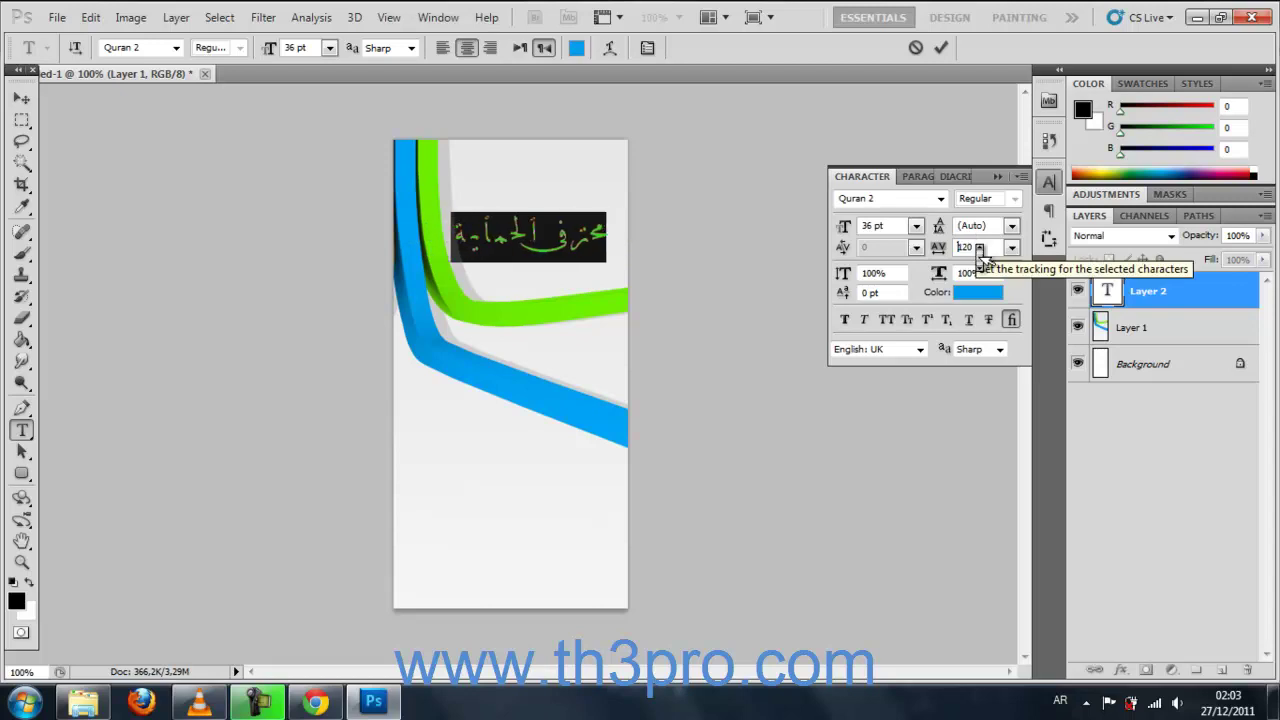
scroll(976, 247, "down", 12)
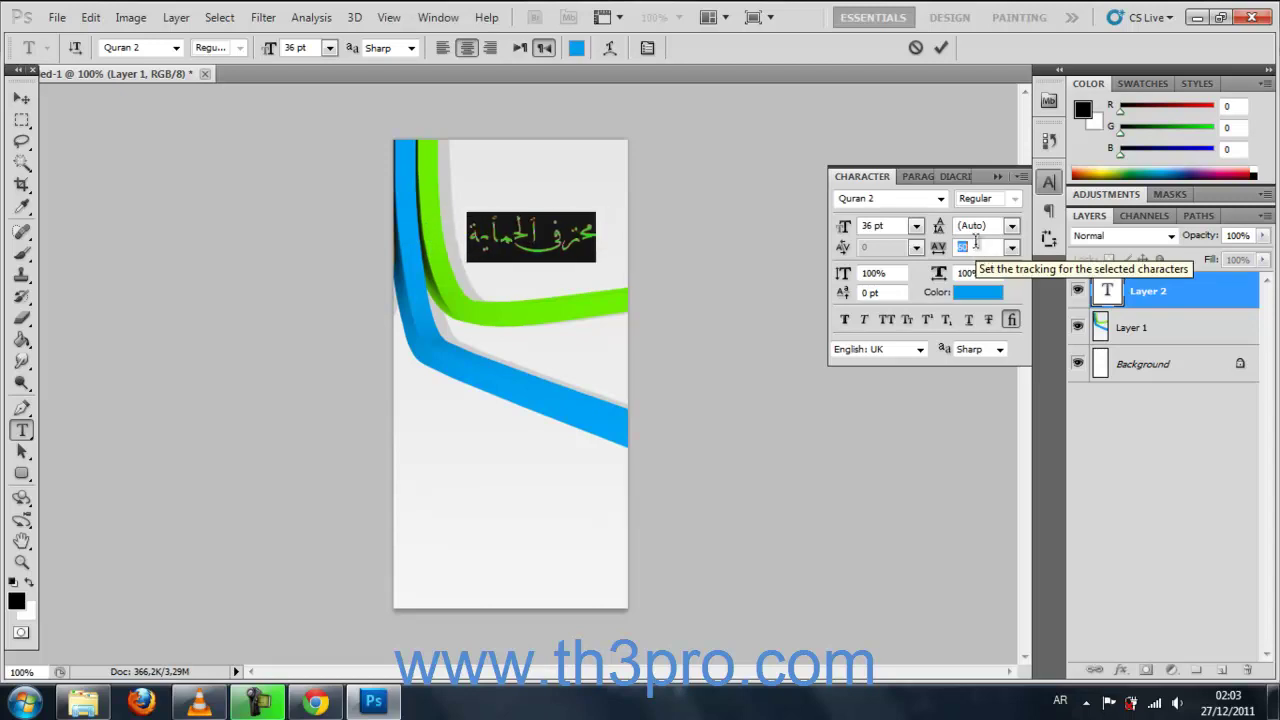
scroll(978, 250, "down", 4)
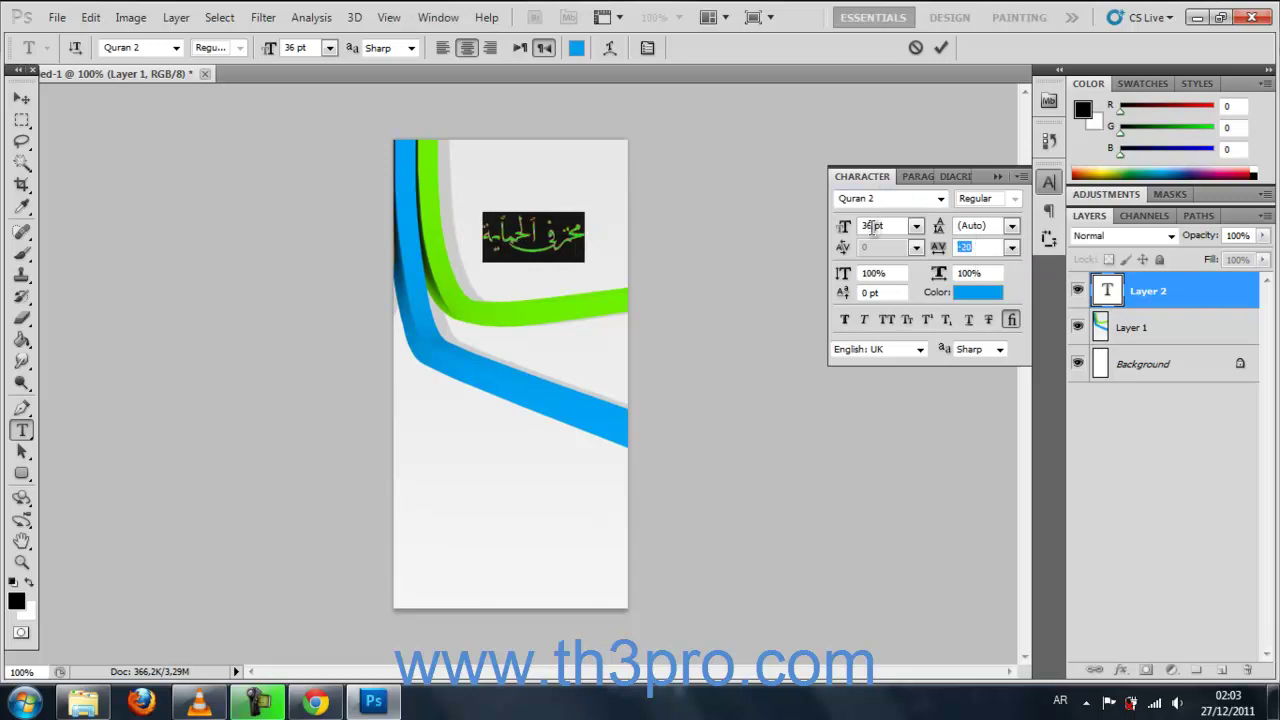
- Enlarge the Arabic title to 60 pt and shift it slightly up and to the right
scroll(872, 225, "up", 11)
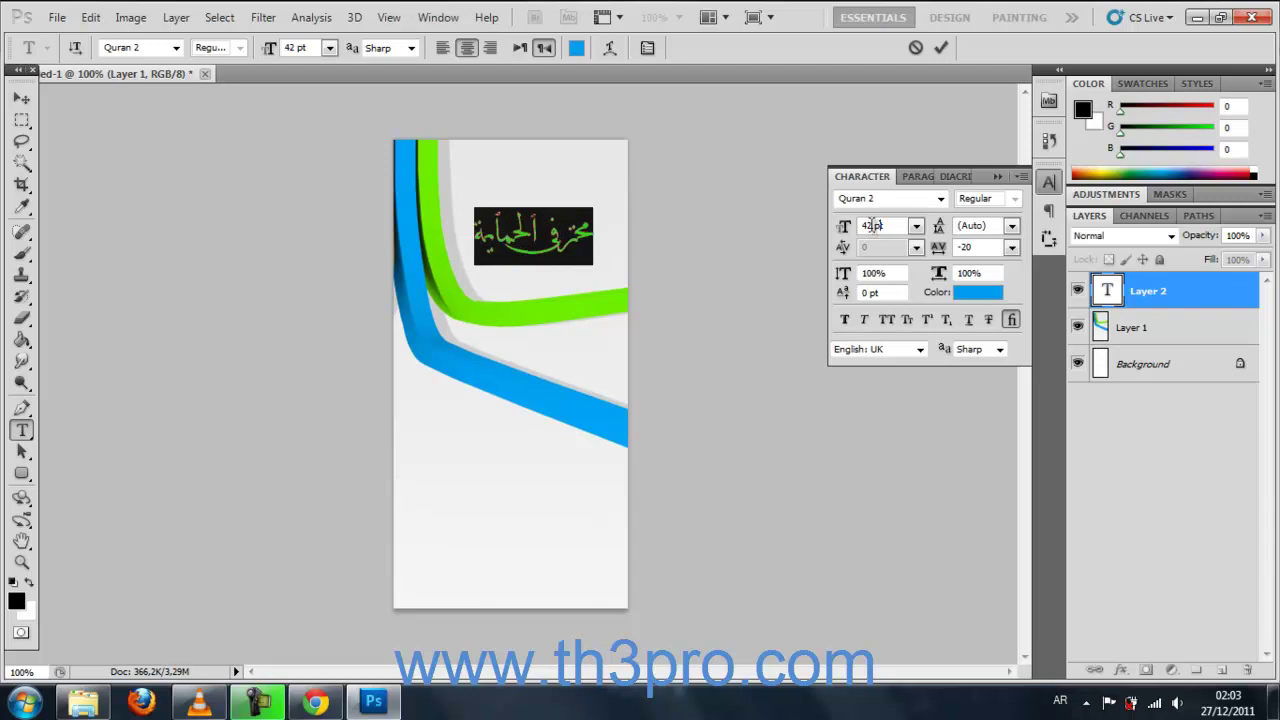
scroll(872, 225, "up", 13)
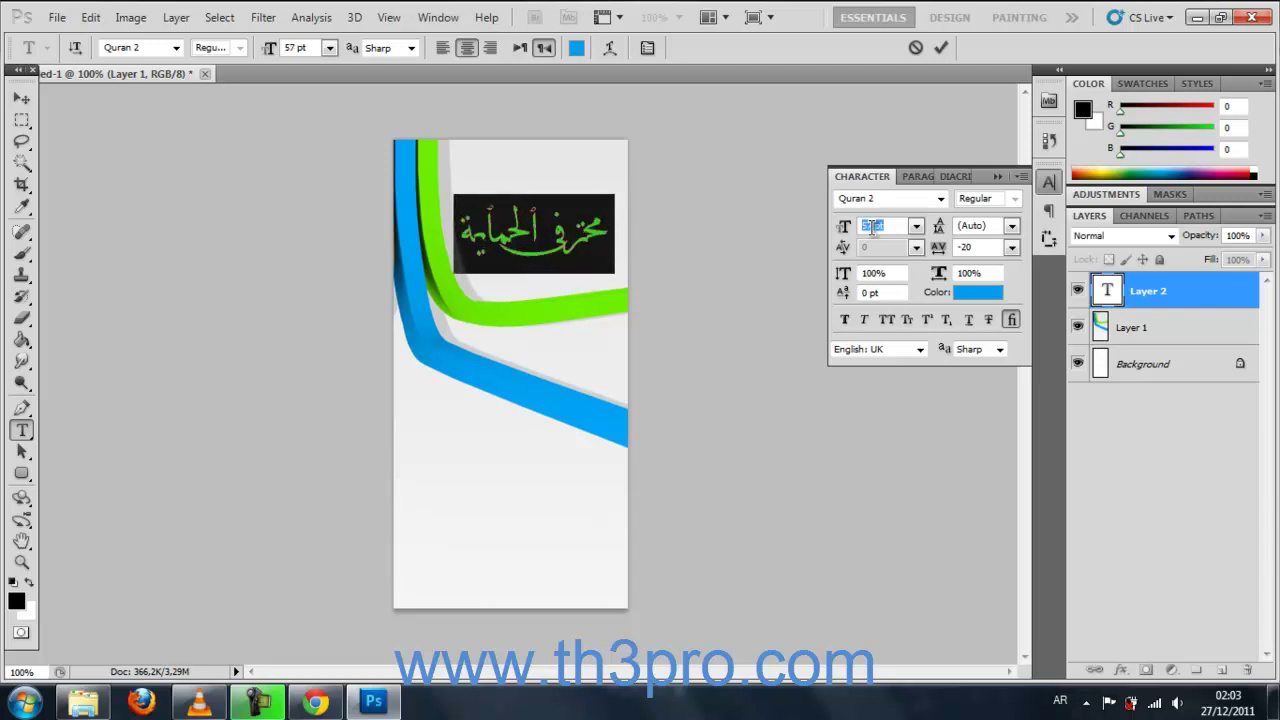
scroll(872, 225, "up", 3)
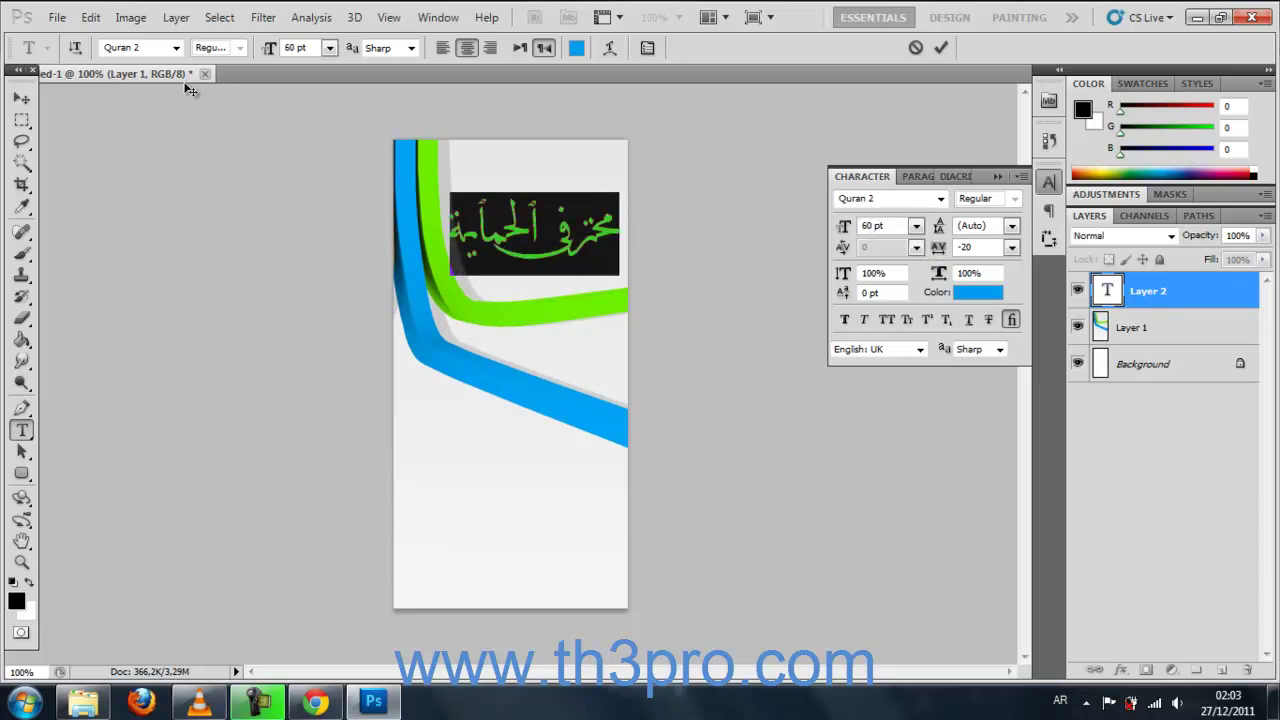
left_click(22, 98)
left_click_drag(560, 347, 563, 338)
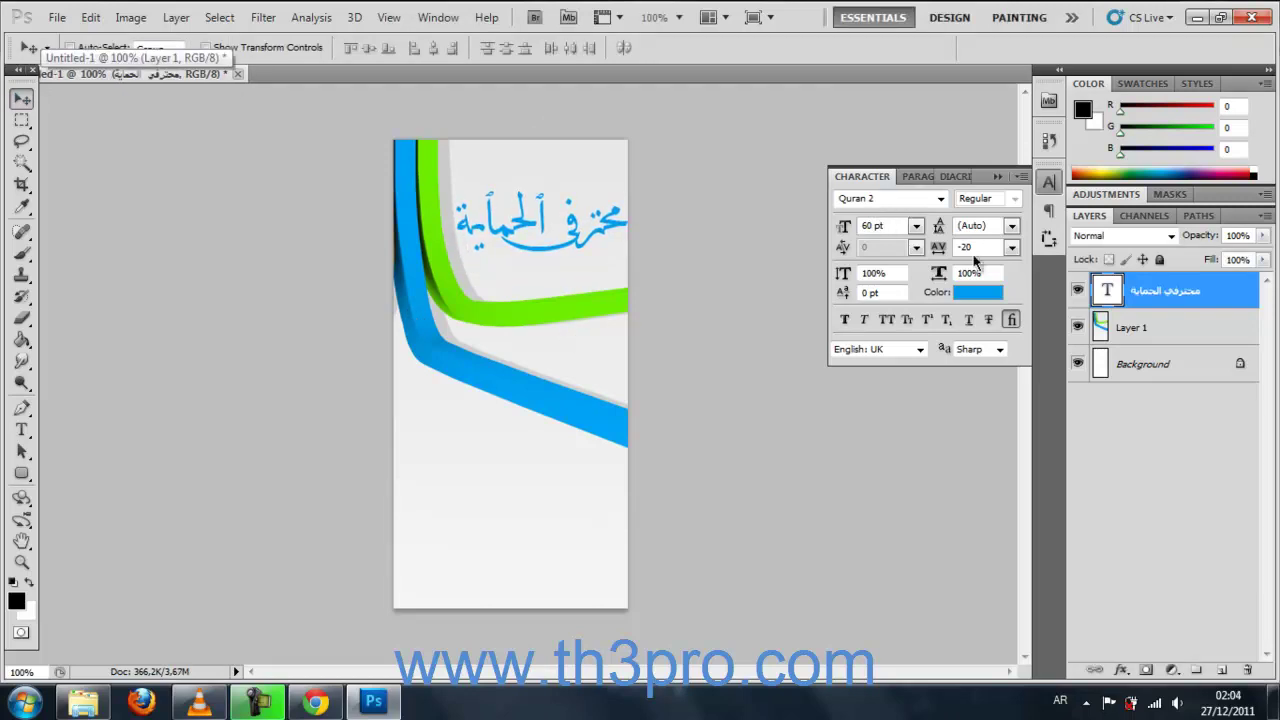
- Reduce the Arabic title's font size to 56 pt and hide the character settings
double_click(1109, 291)
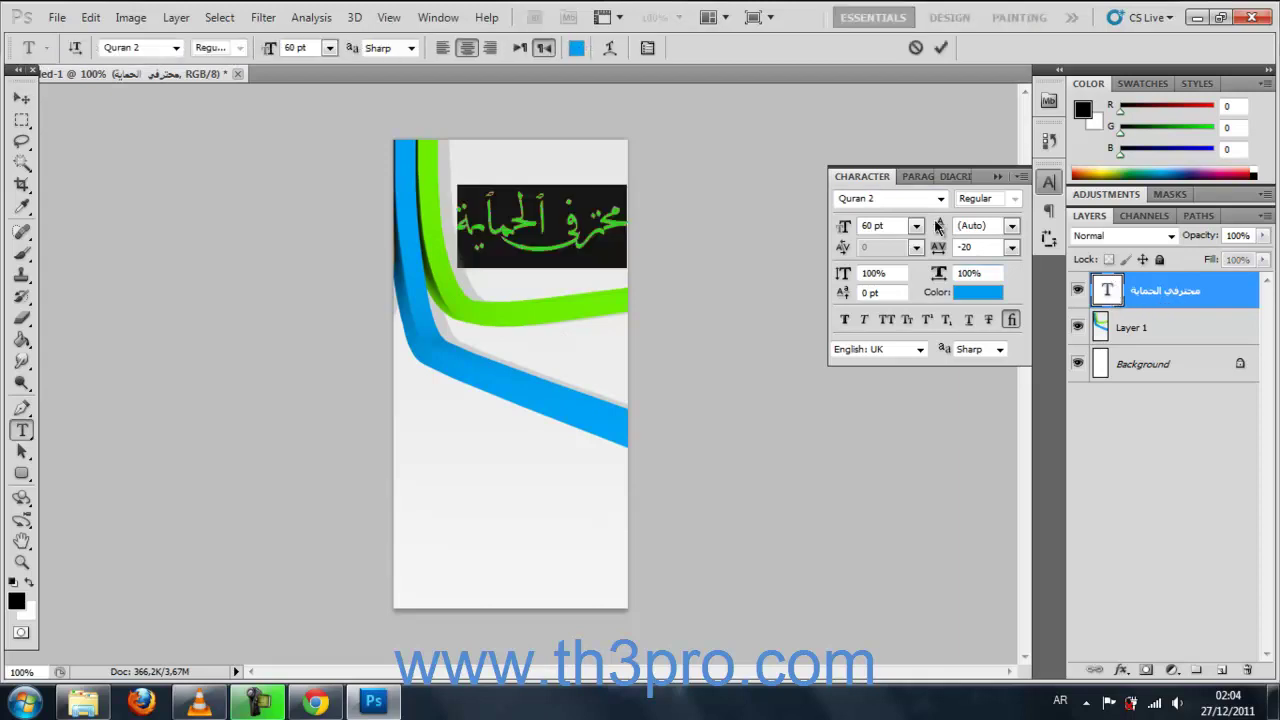
scroll(866, 225, "down", 4)
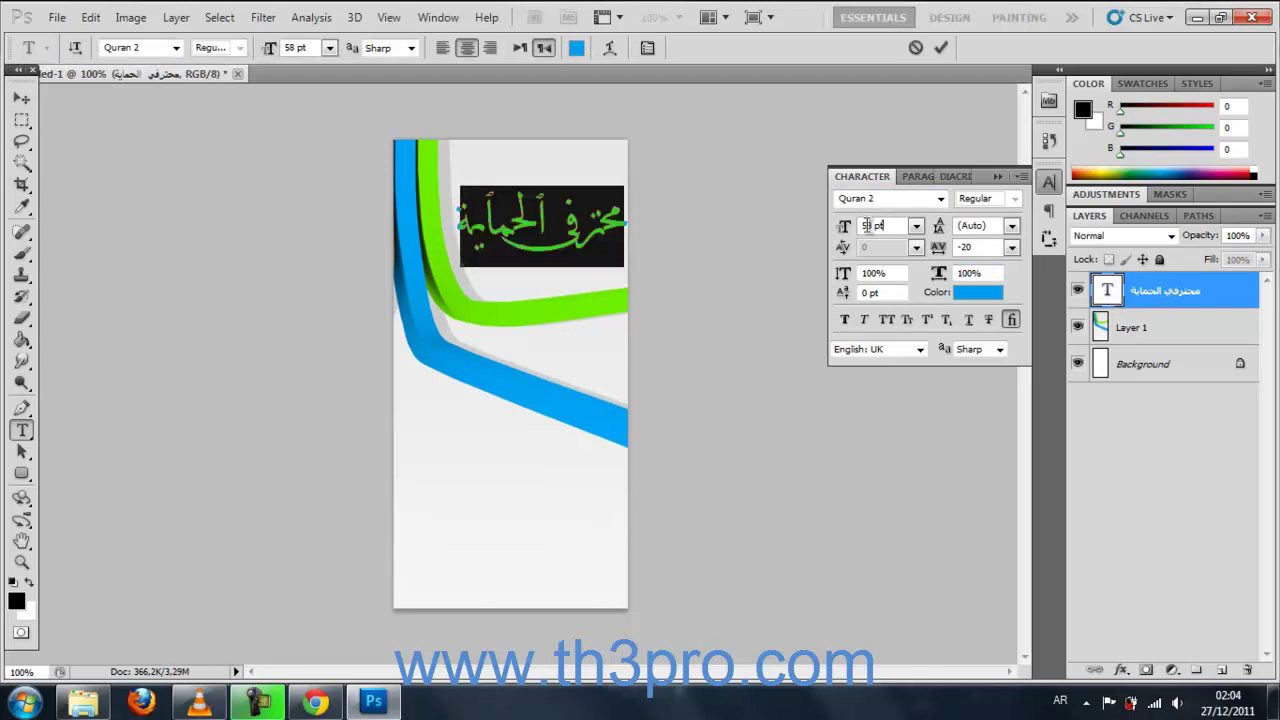
left_click(21, 98)
left_click(995, 177)
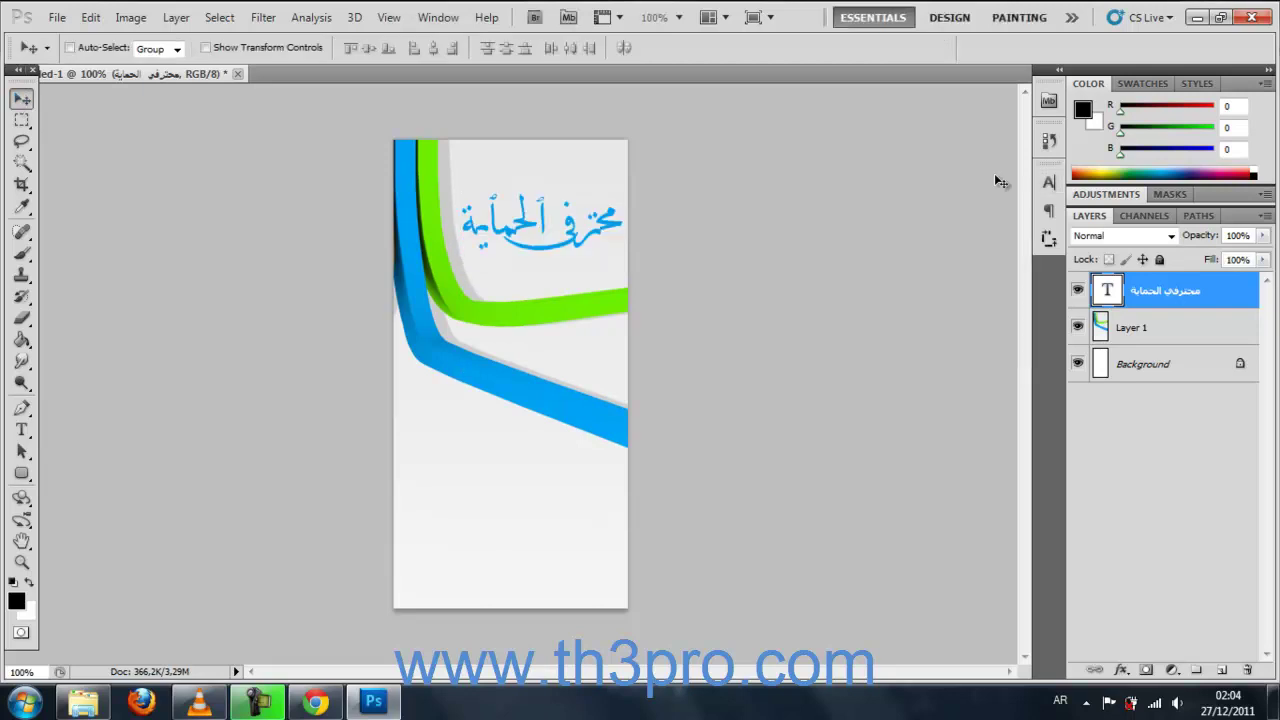
- Fine-tune the Arabic title's position by moving it slightly up and to the left above the green stripe
key("ctrl+plus")
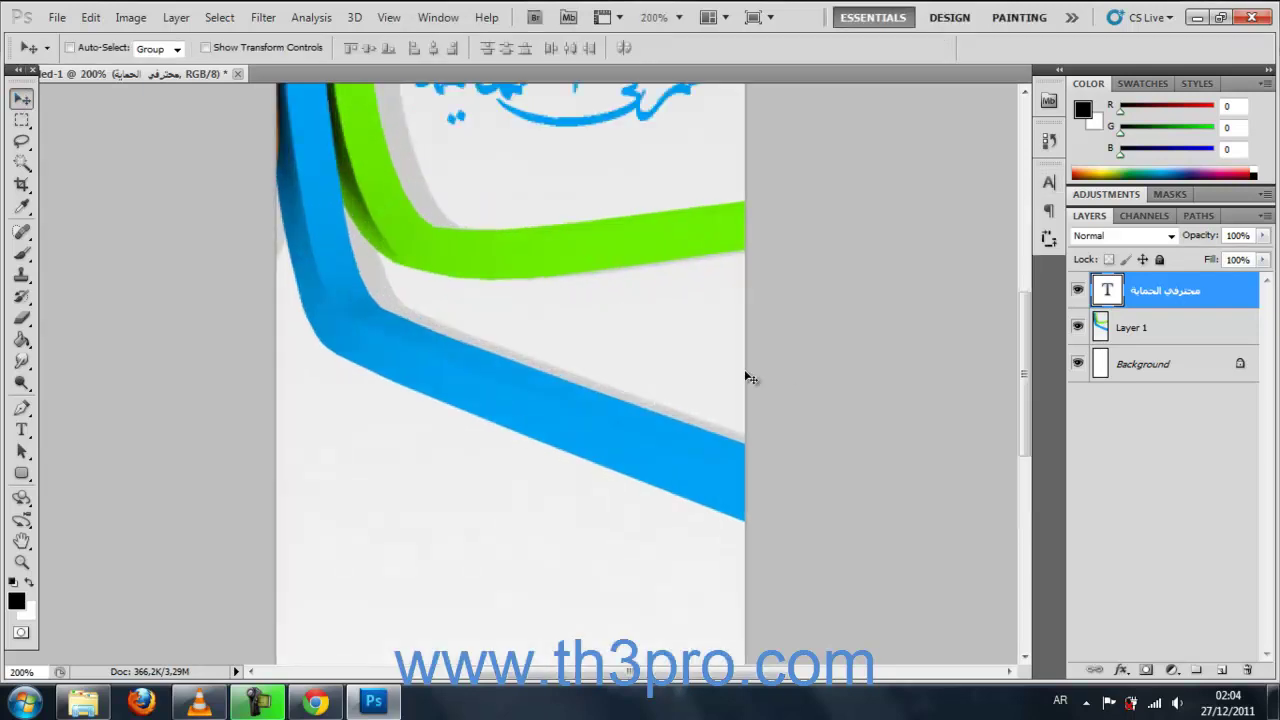
key("ctrl+minus")
key("ctrl+plus")
scroll(728, 397, "up", 5)
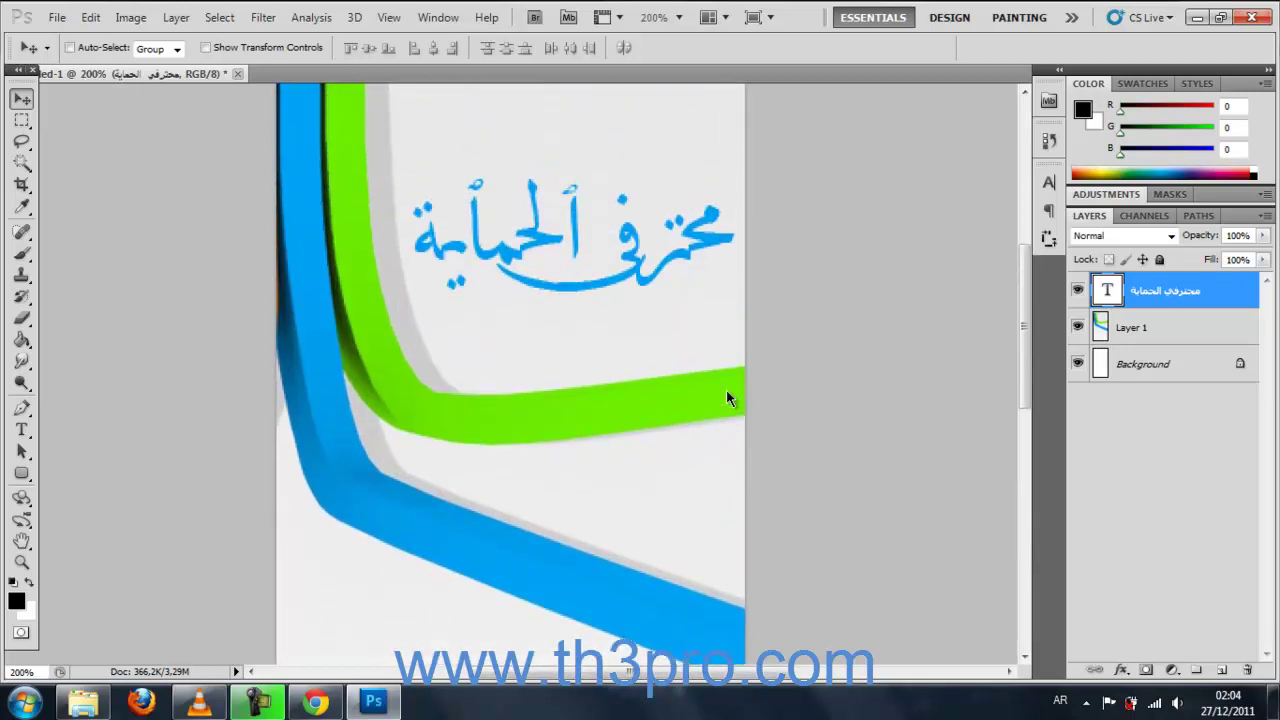
scroll(726, 397, "down", 3)
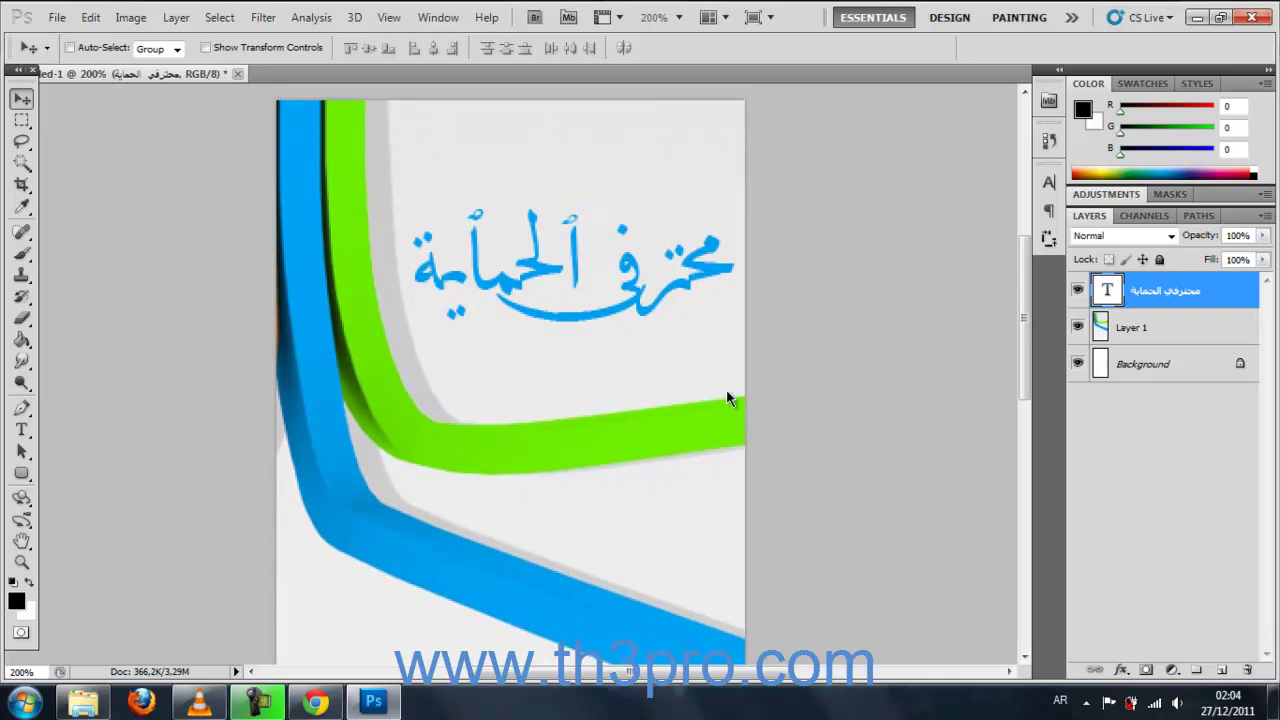
left_click_drag(645, 307, 643, 300)
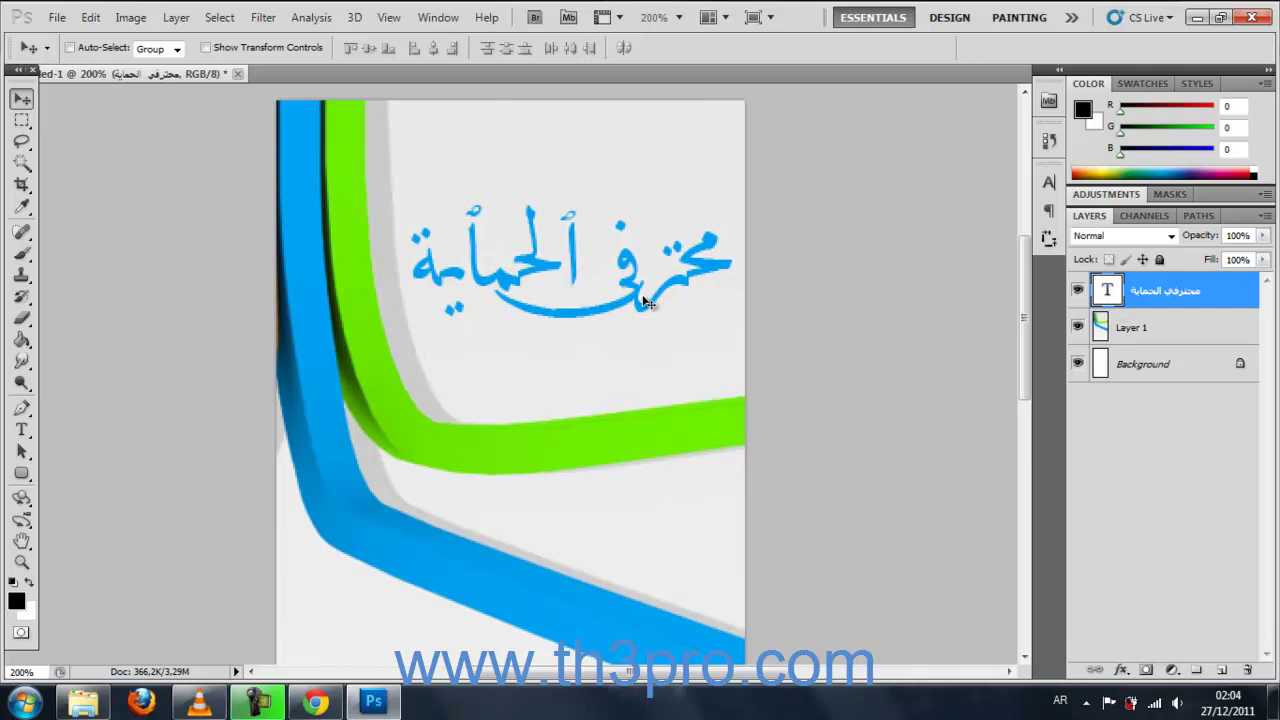
left_click(21, 429)
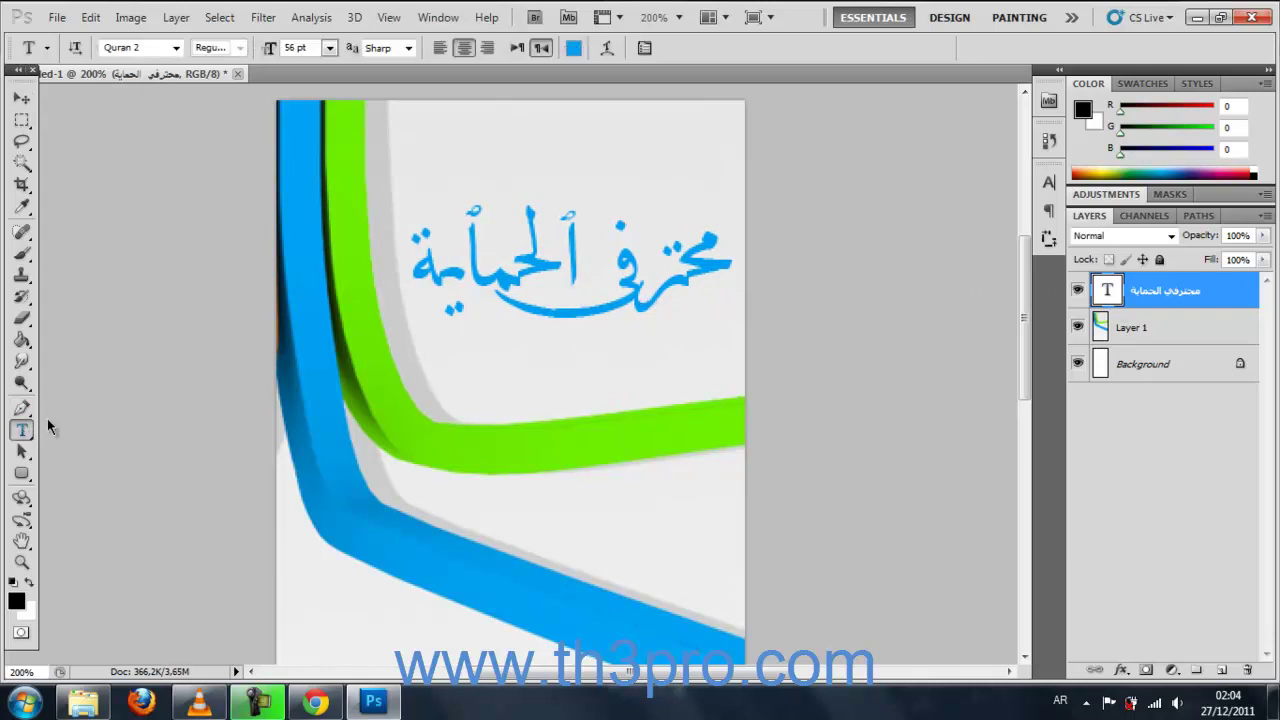
left_click(487, 366)
type("ى")
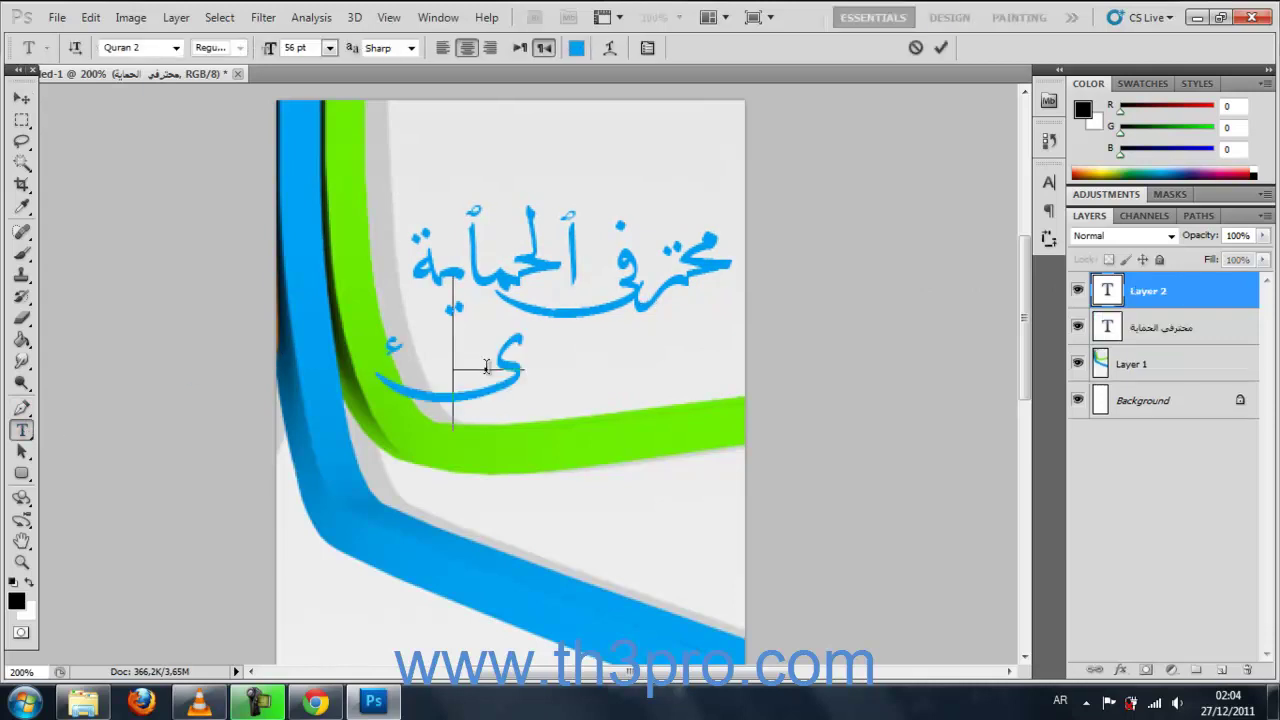
key("BackSpace")
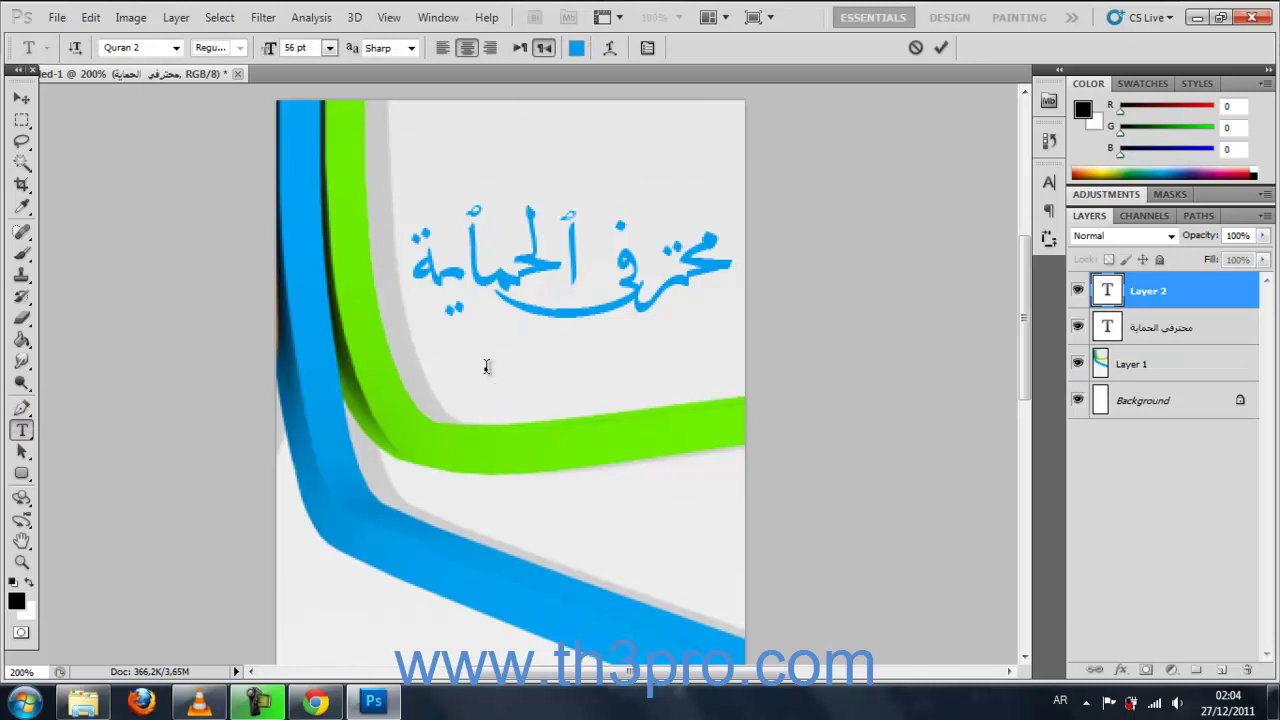
type("www")
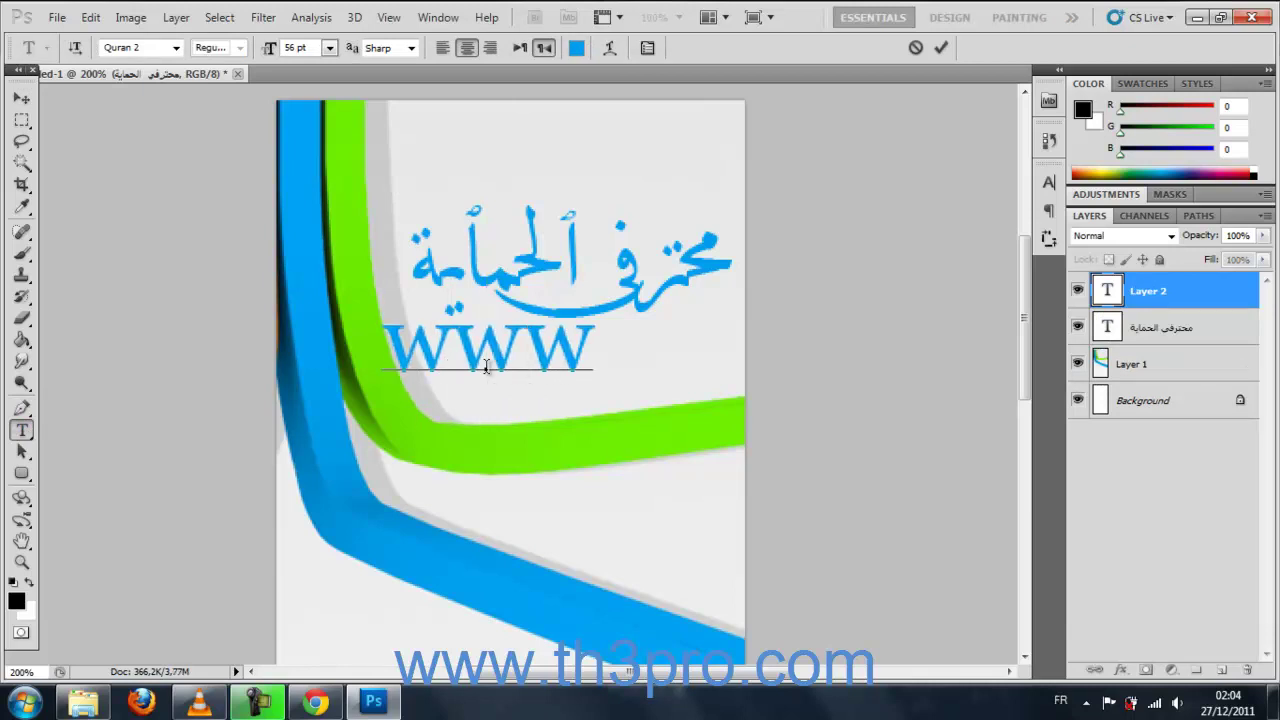
type(".th")
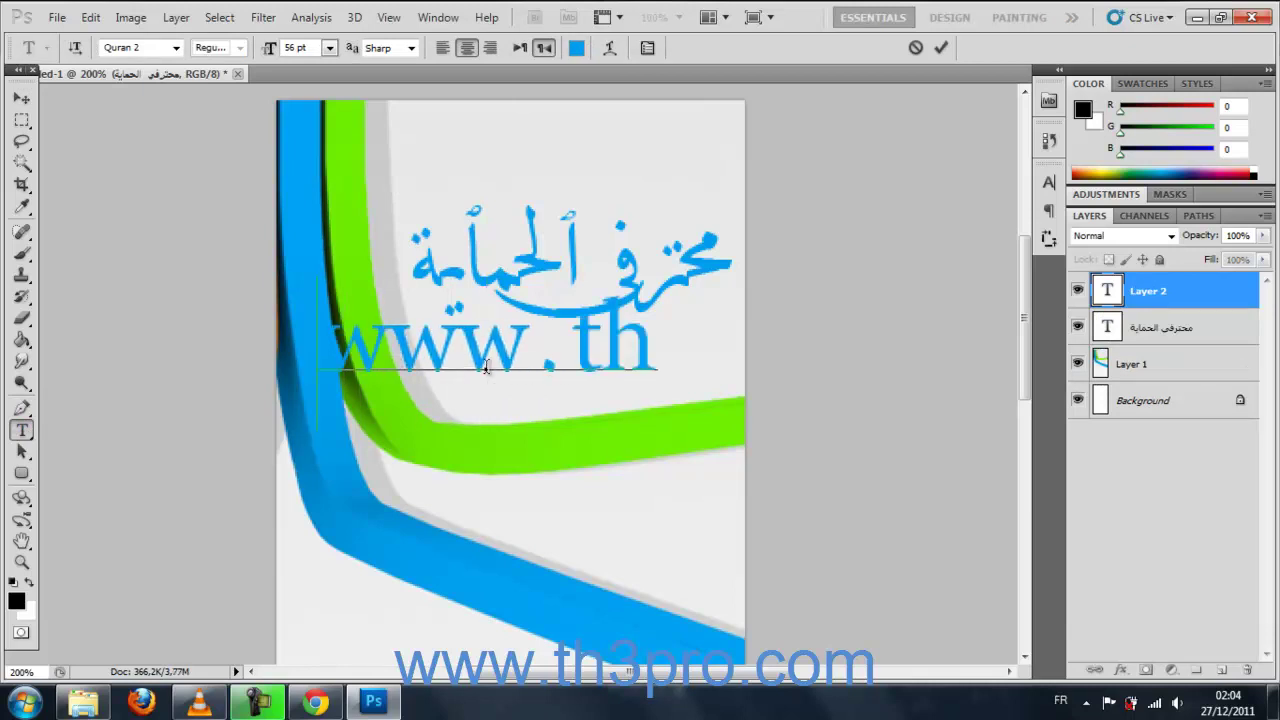
type("3")
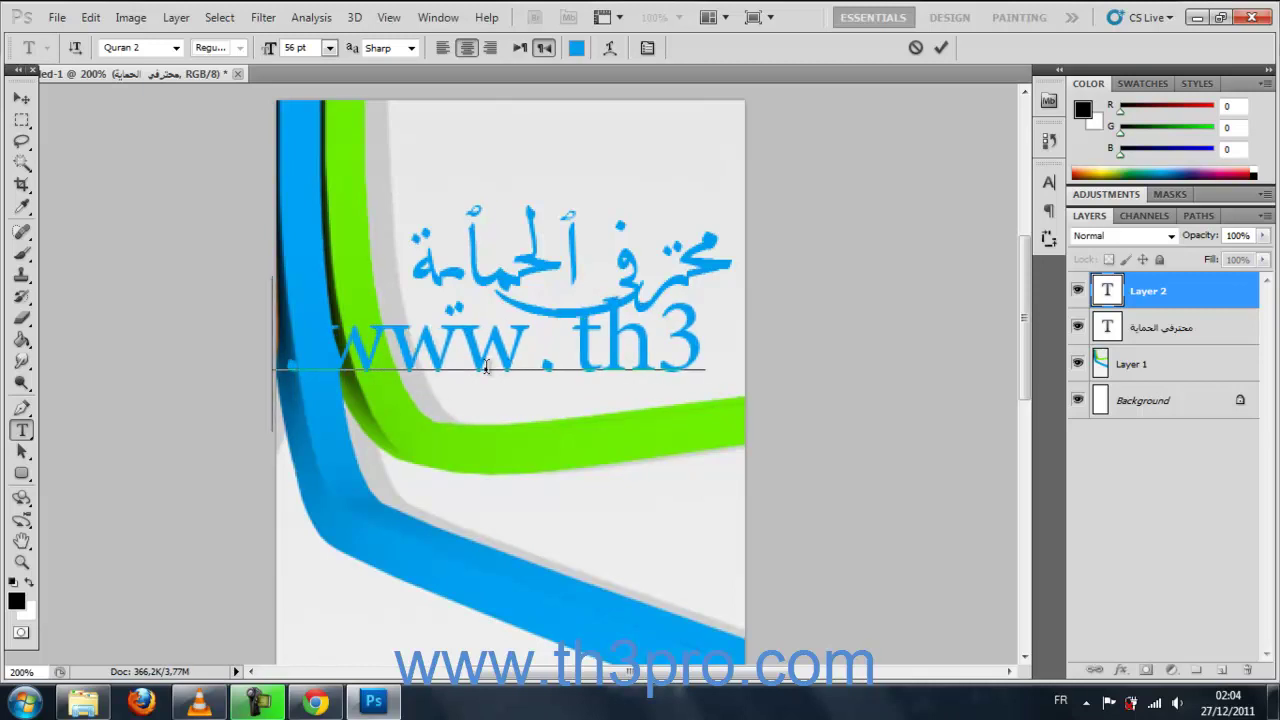
key("BackSpace")
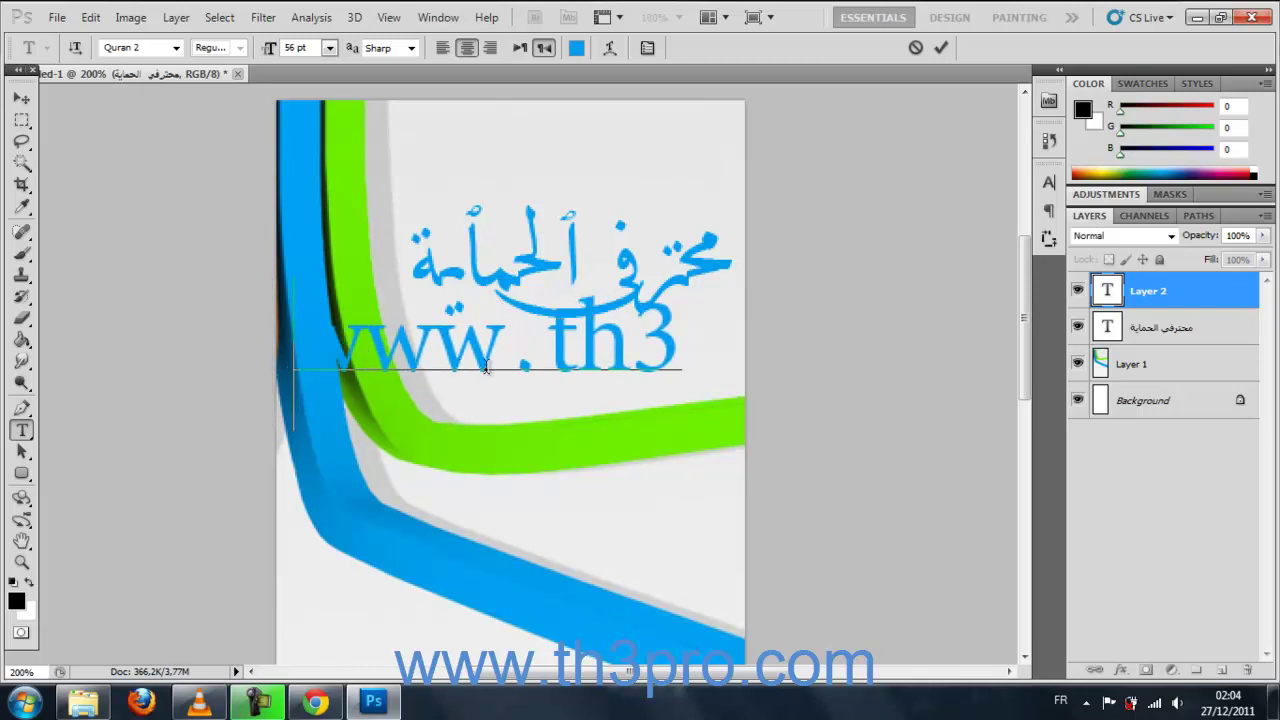
type("pr")
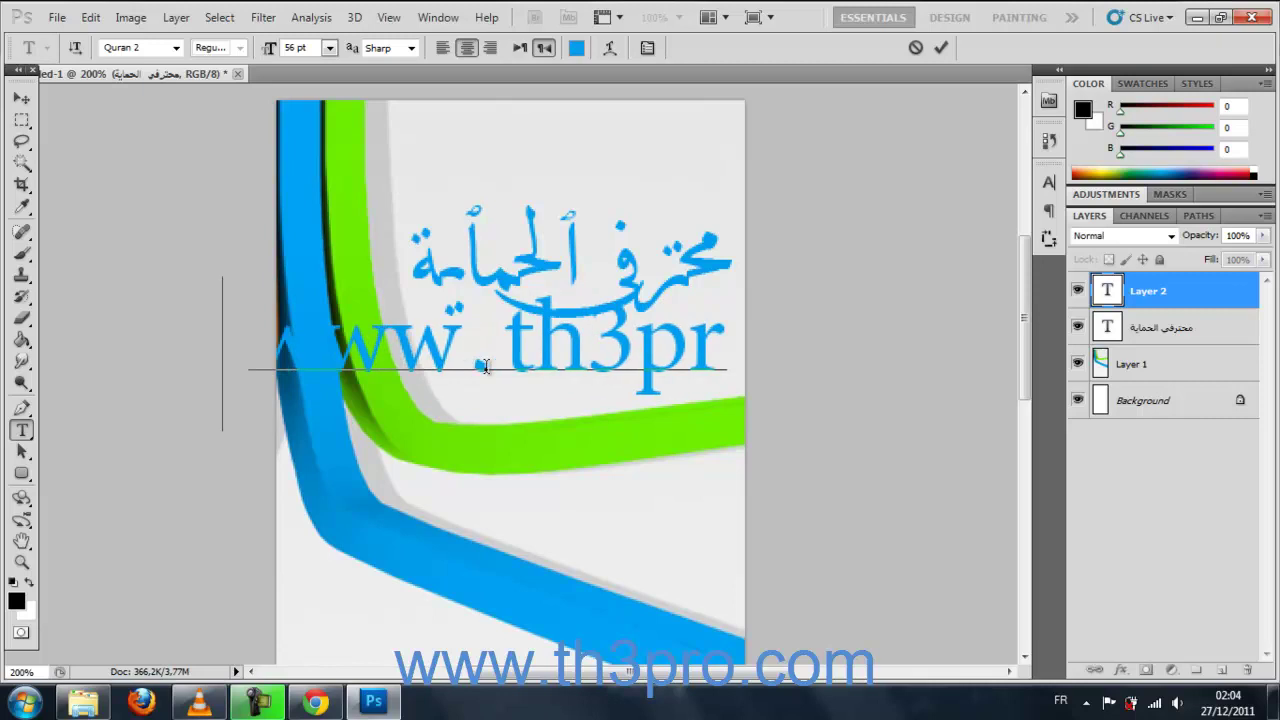
type("o")
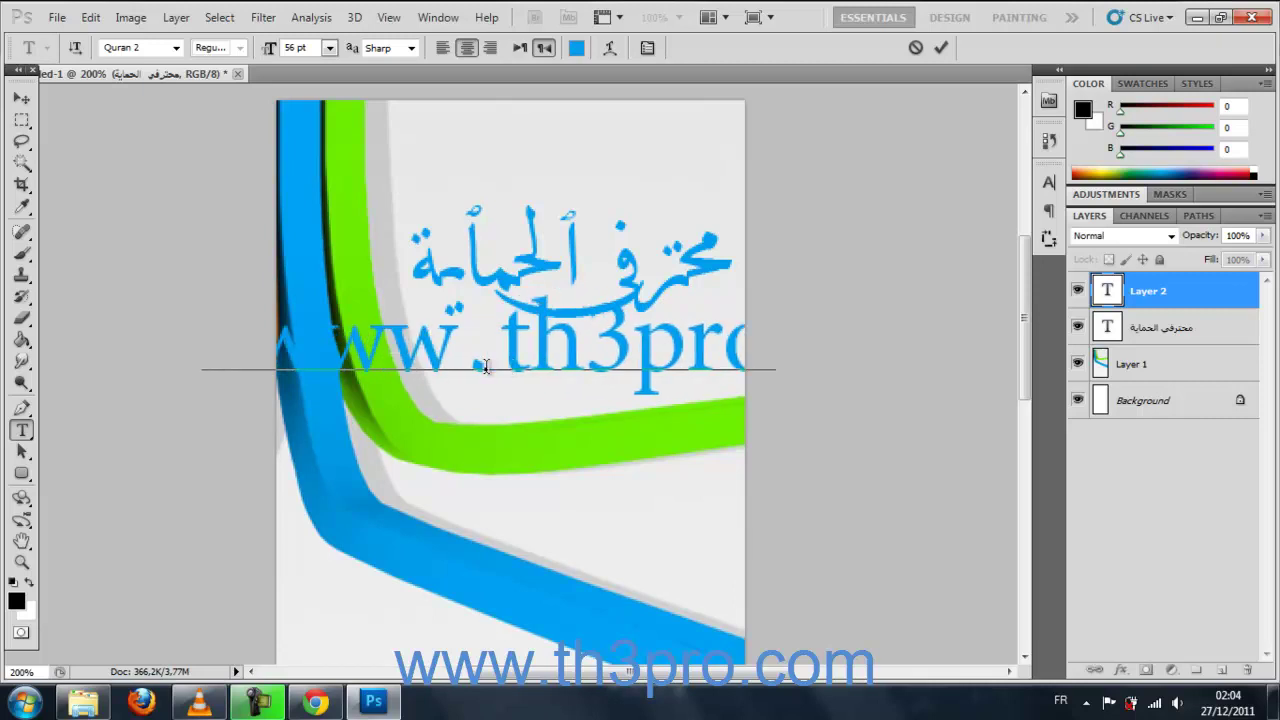
type(".com")
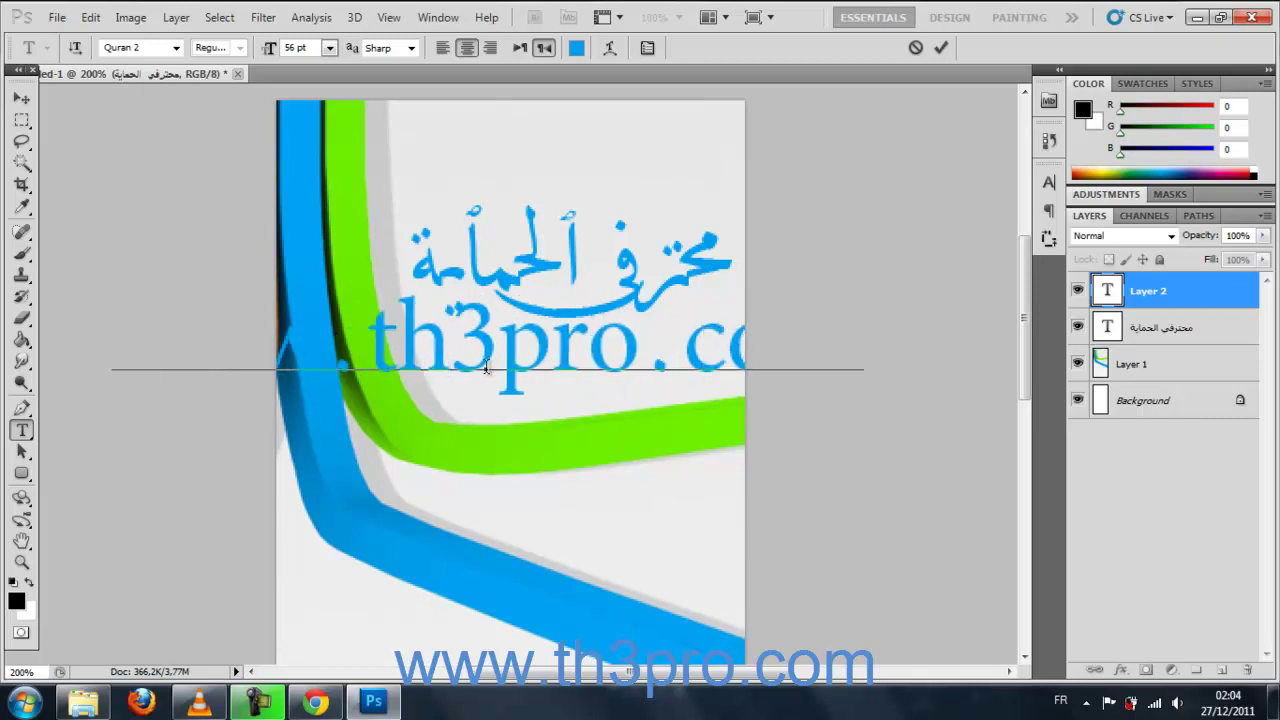
- Select the whole site address text and set its font size to 13 pt
triple_click(600, 370)
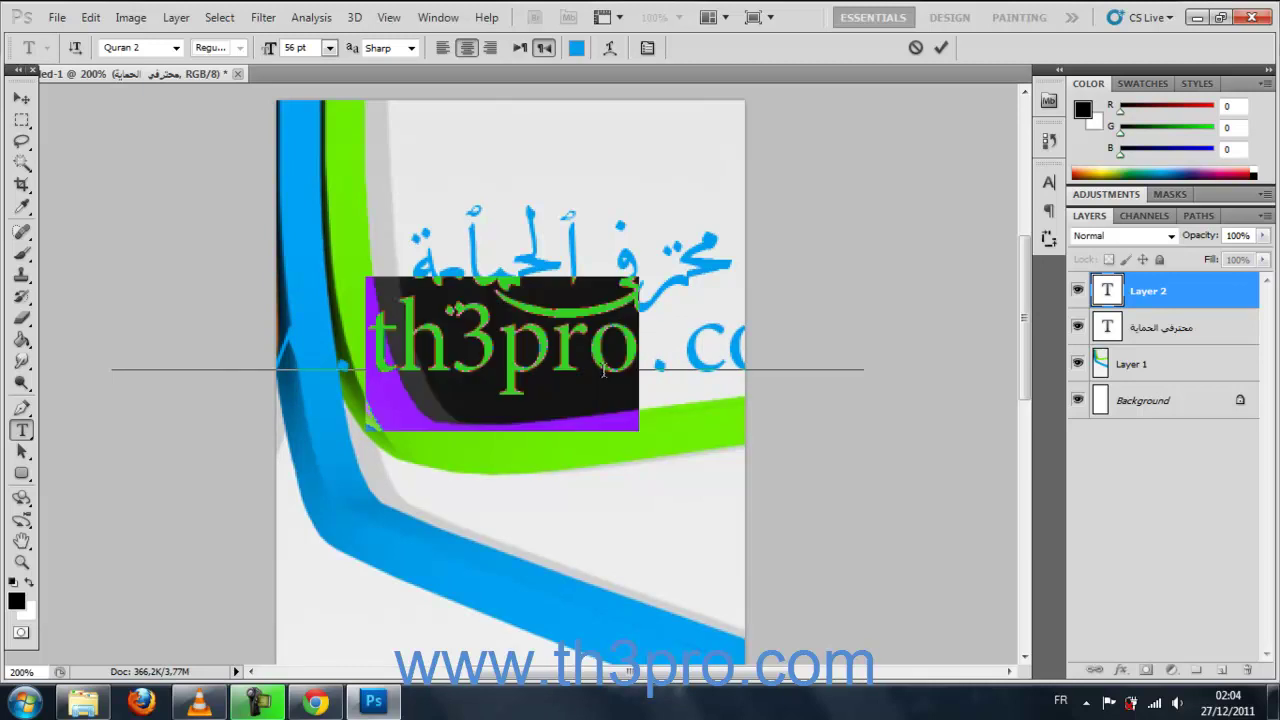
left_click(329, 48)
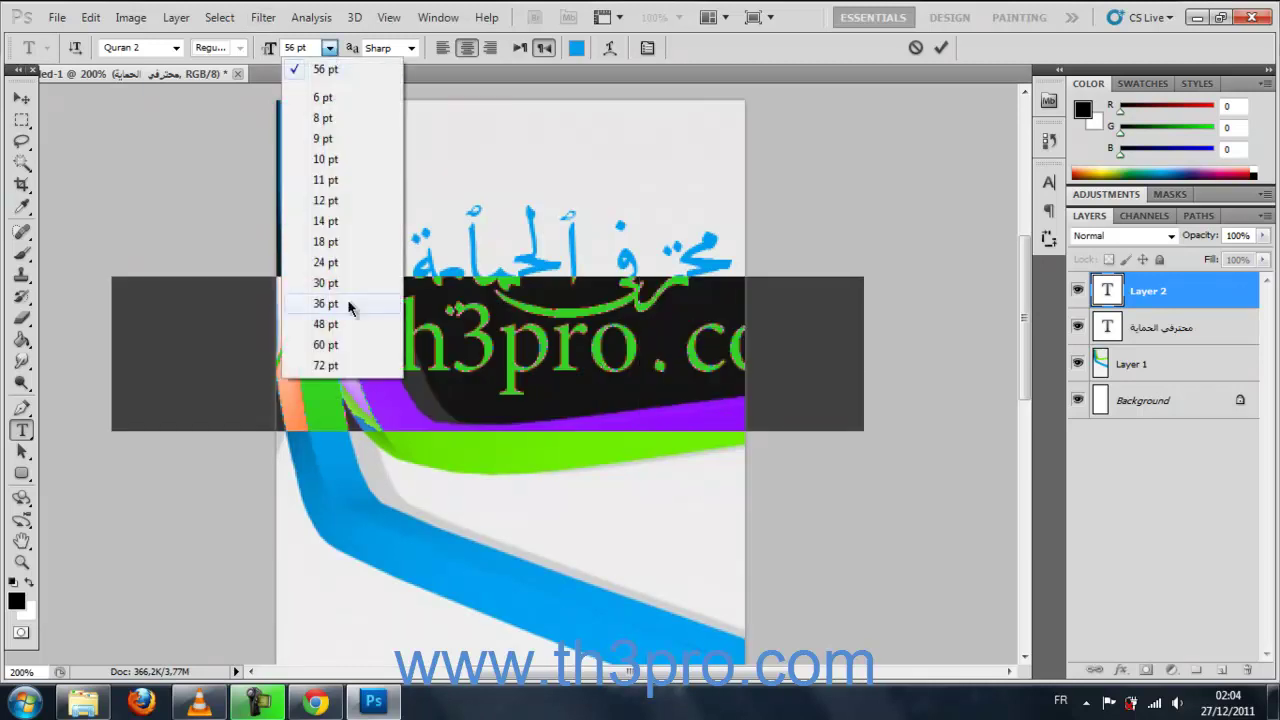
left_click(339, 220)
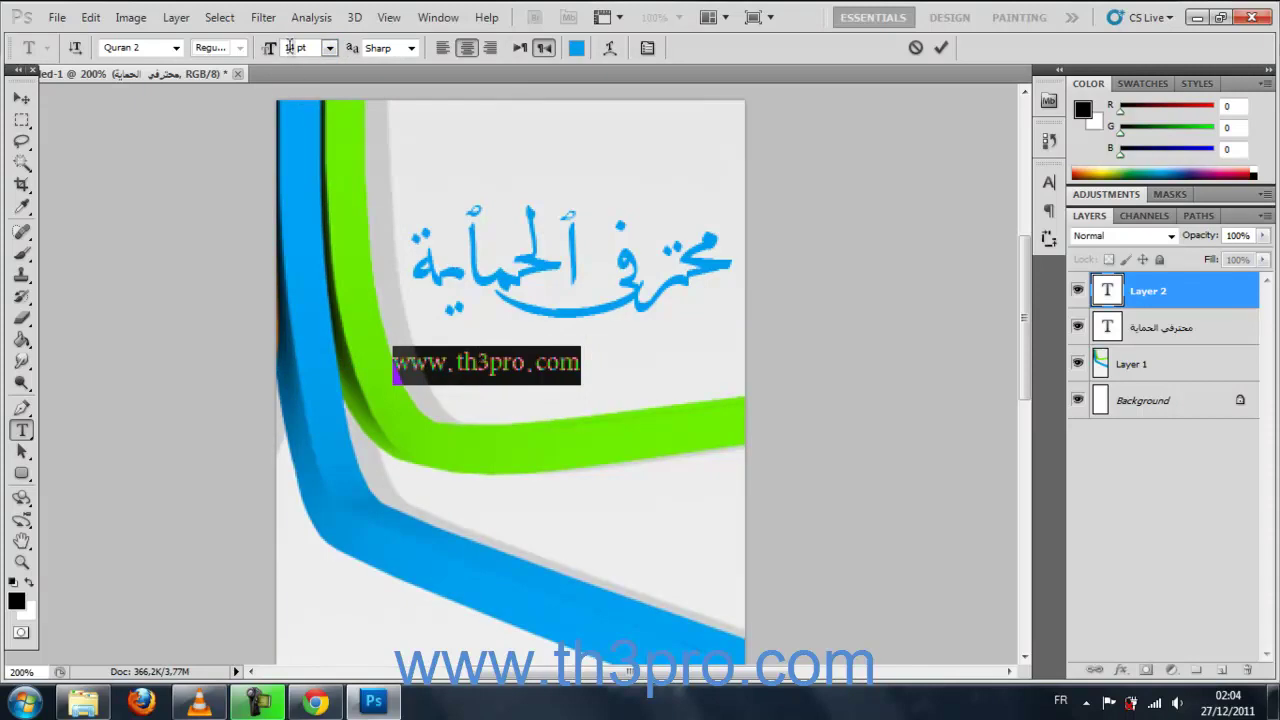
scroll(289, 48, "down", 1)
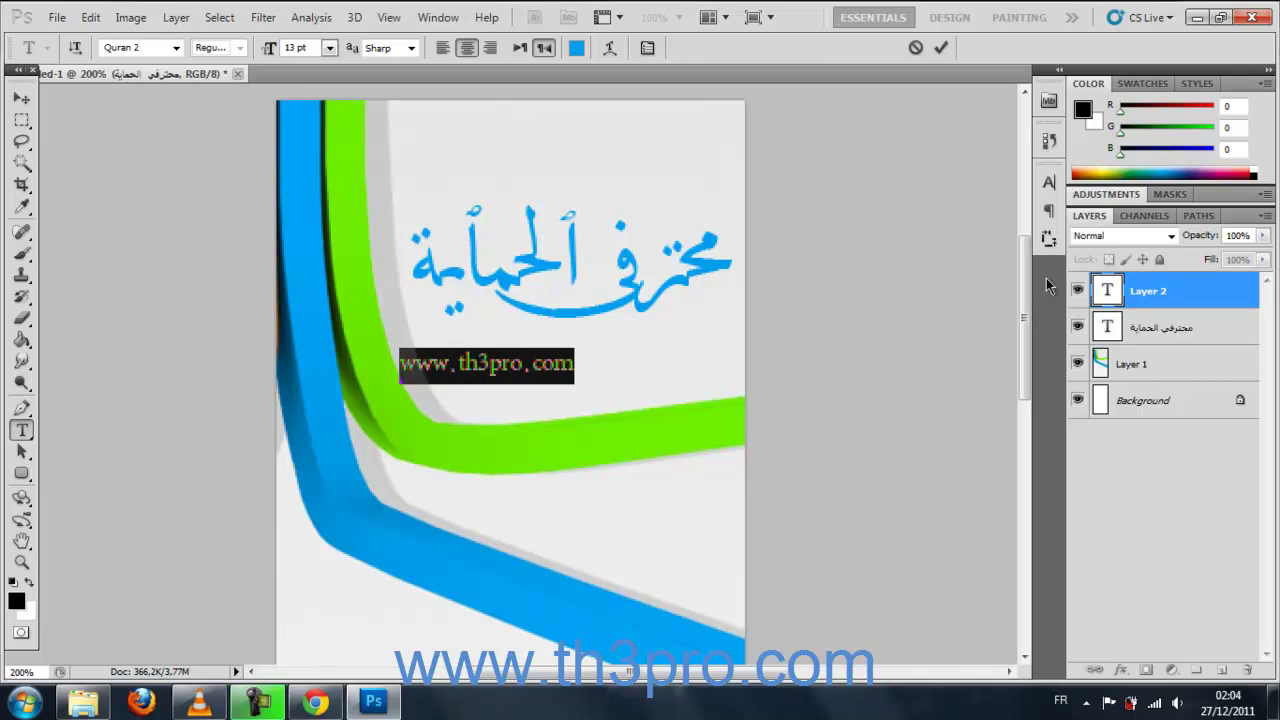
- Set the site address's character tracking to 300 and hide the character settings
left_click(1048, 182)
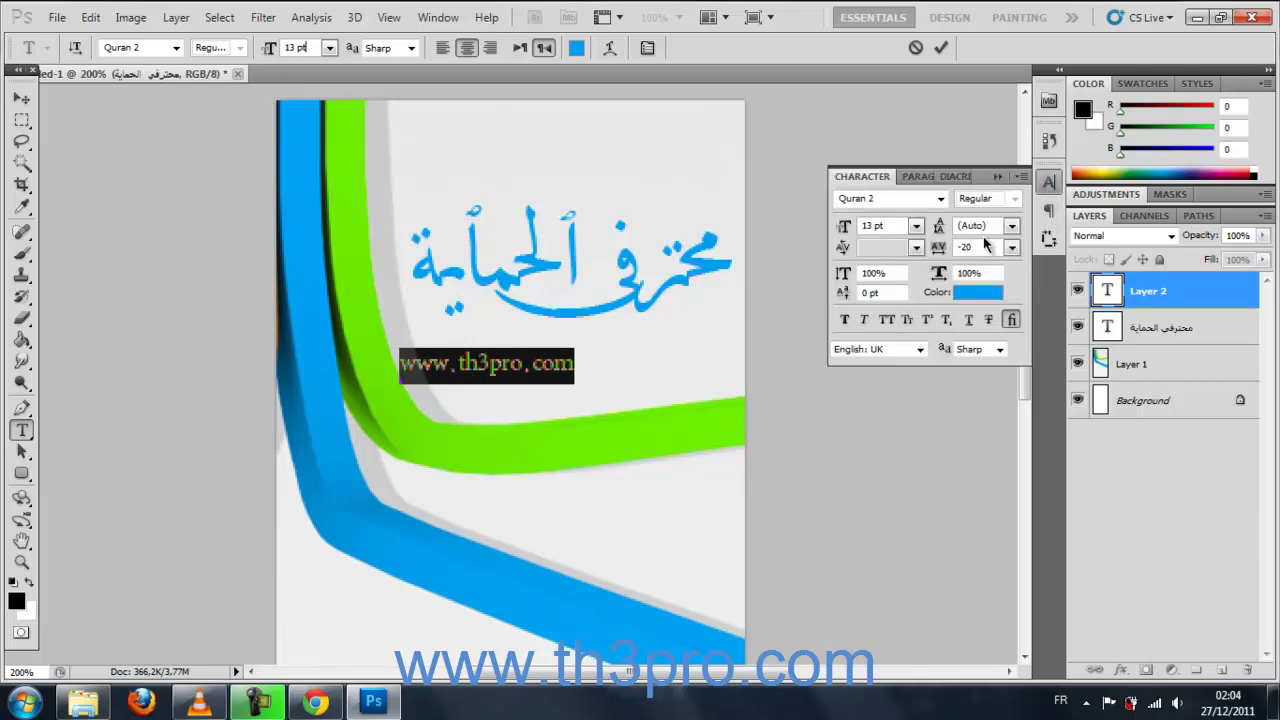
scroll(983, 246, "up", 10)
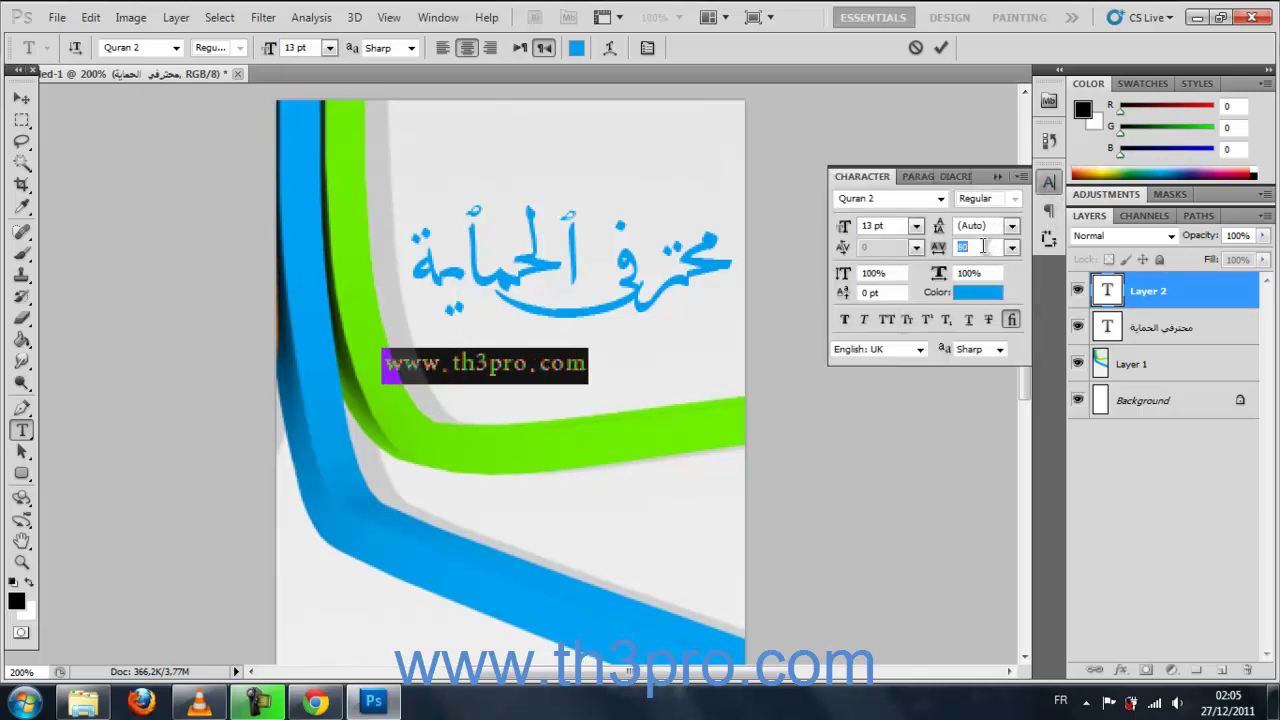
scroll(990, 255, "up", 14)
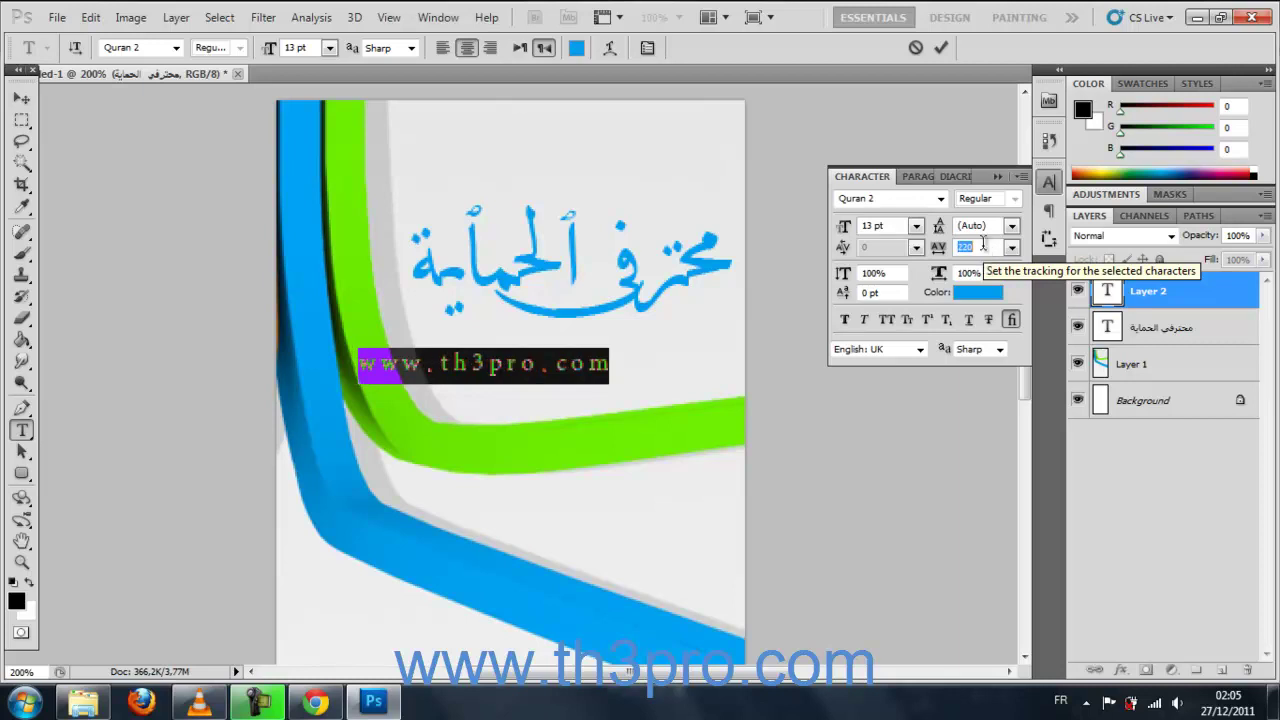
scroll(988, 250, "up", 8)
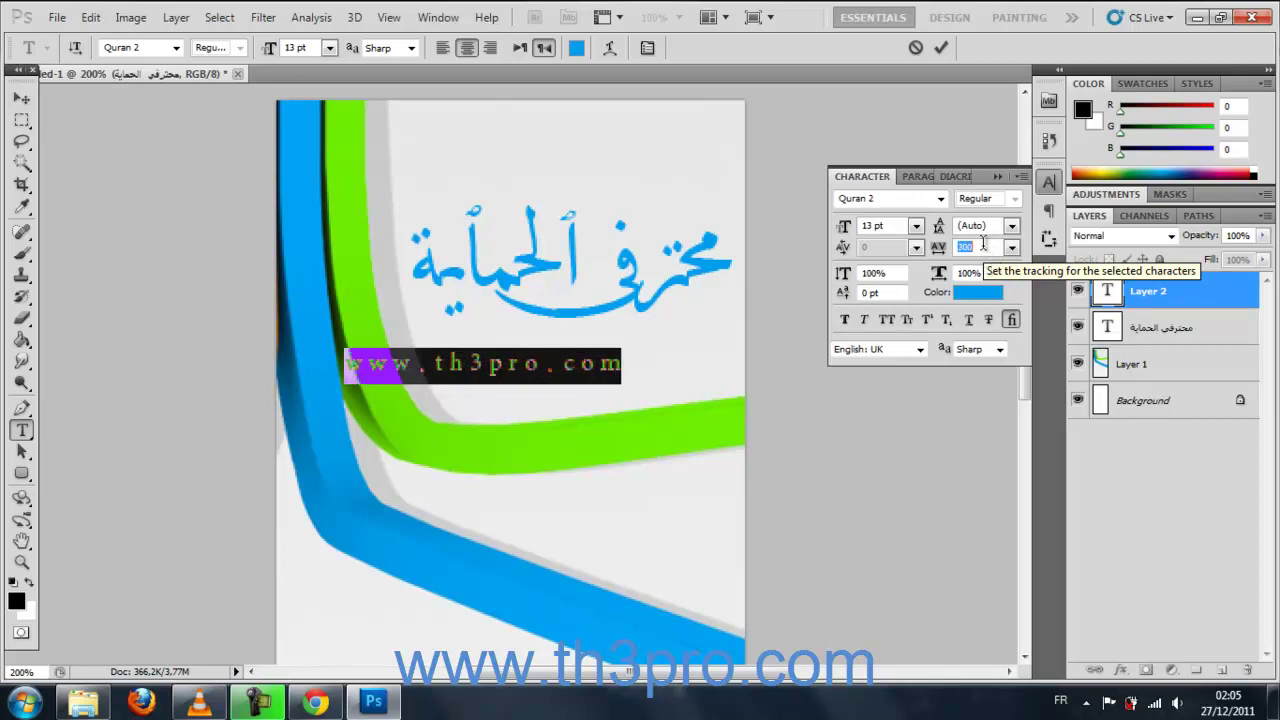
left_click(998, 177)
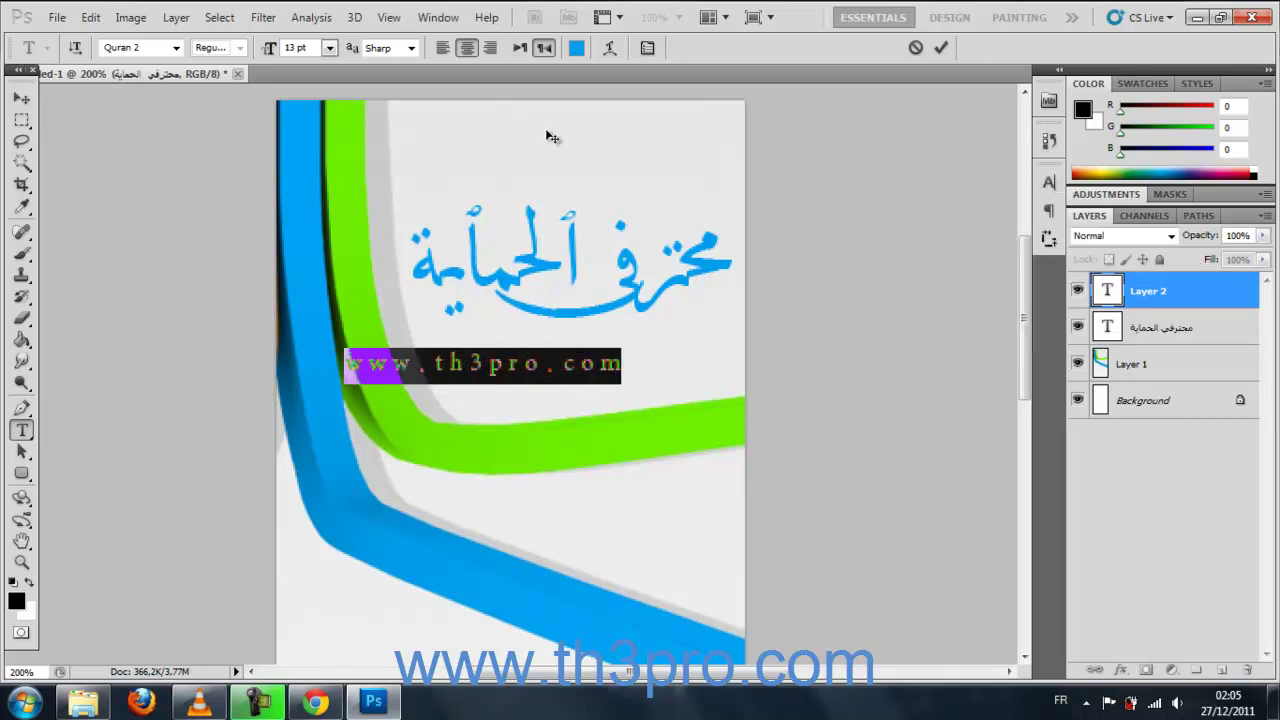
- Move the site address right under the Arabic title and rotate it about -5° to follow the green stripe's slope
left_click(21, 98)
left_click_drag(437, 403, 565, 411)
key("ctrl+t")
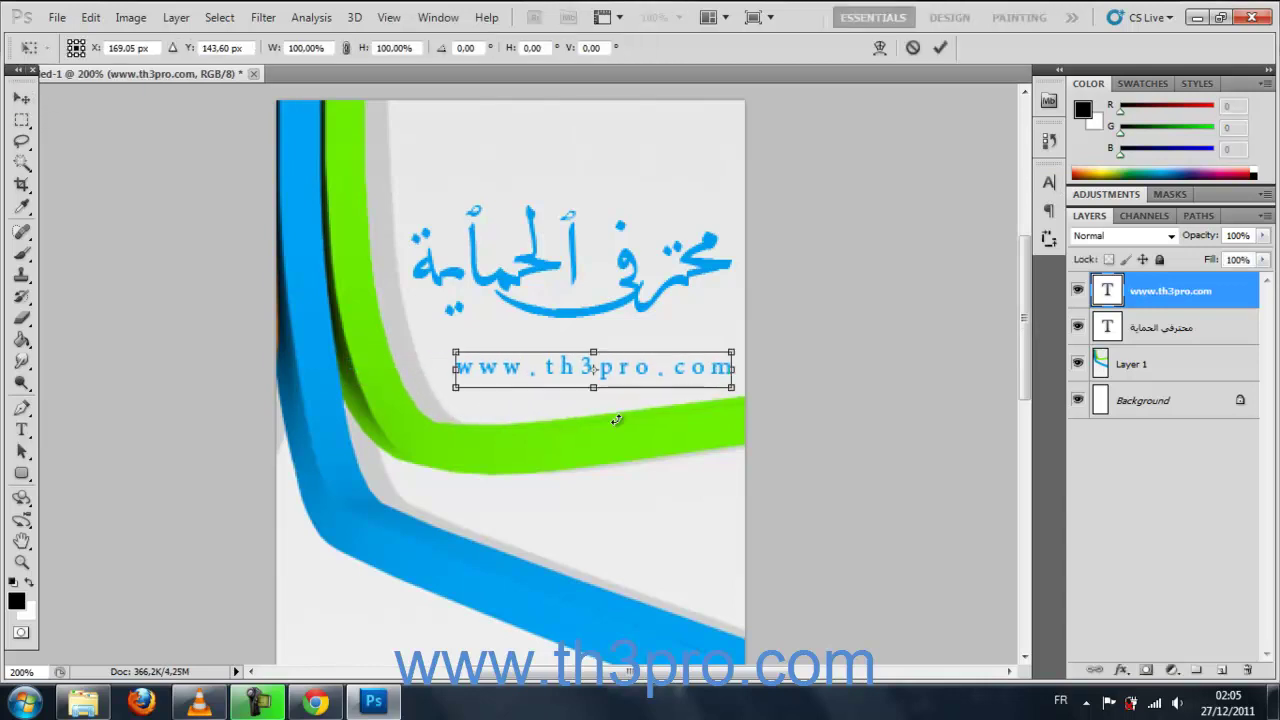
mouse_move(690, 478)
left_mouse_down()
mouse_move(709, 446)
mouse_move(709, 477)
left_mouse_up()
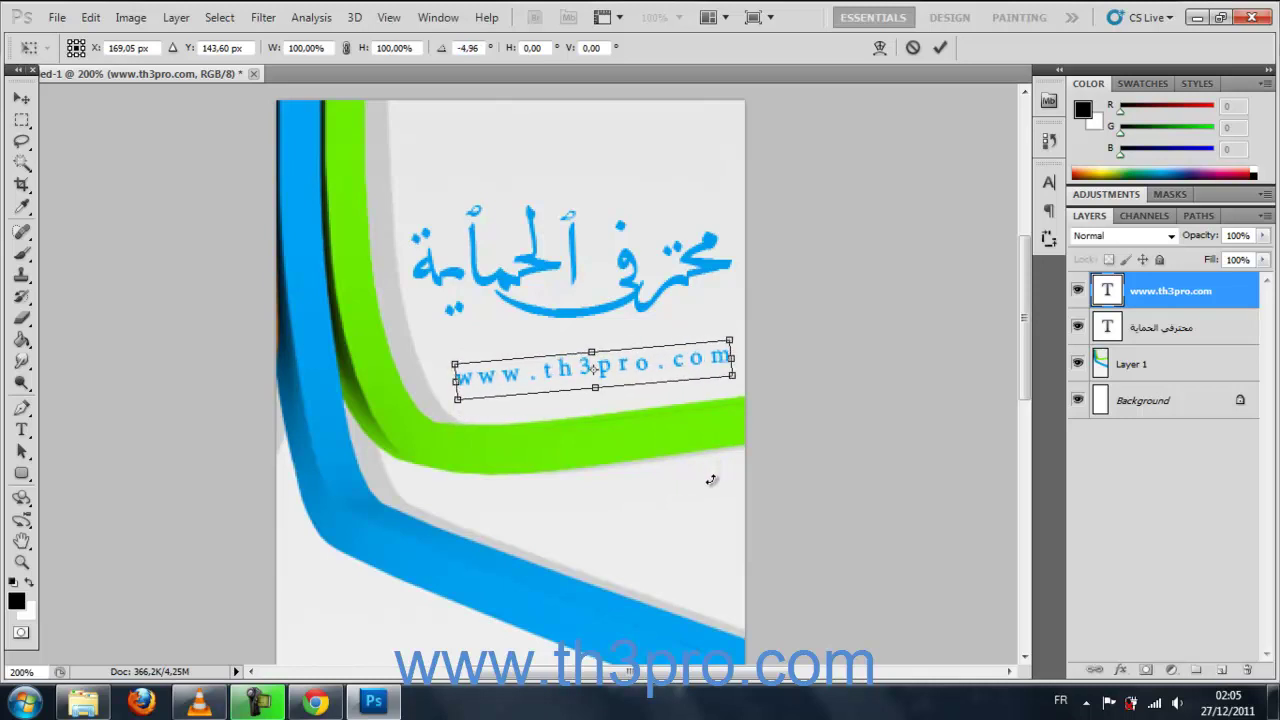
key("Return")
- Place the site address just above the green stripe, tilt it slightly more to match the slope, and nudge it down
left_click_drag(645, 390, 652, 409)
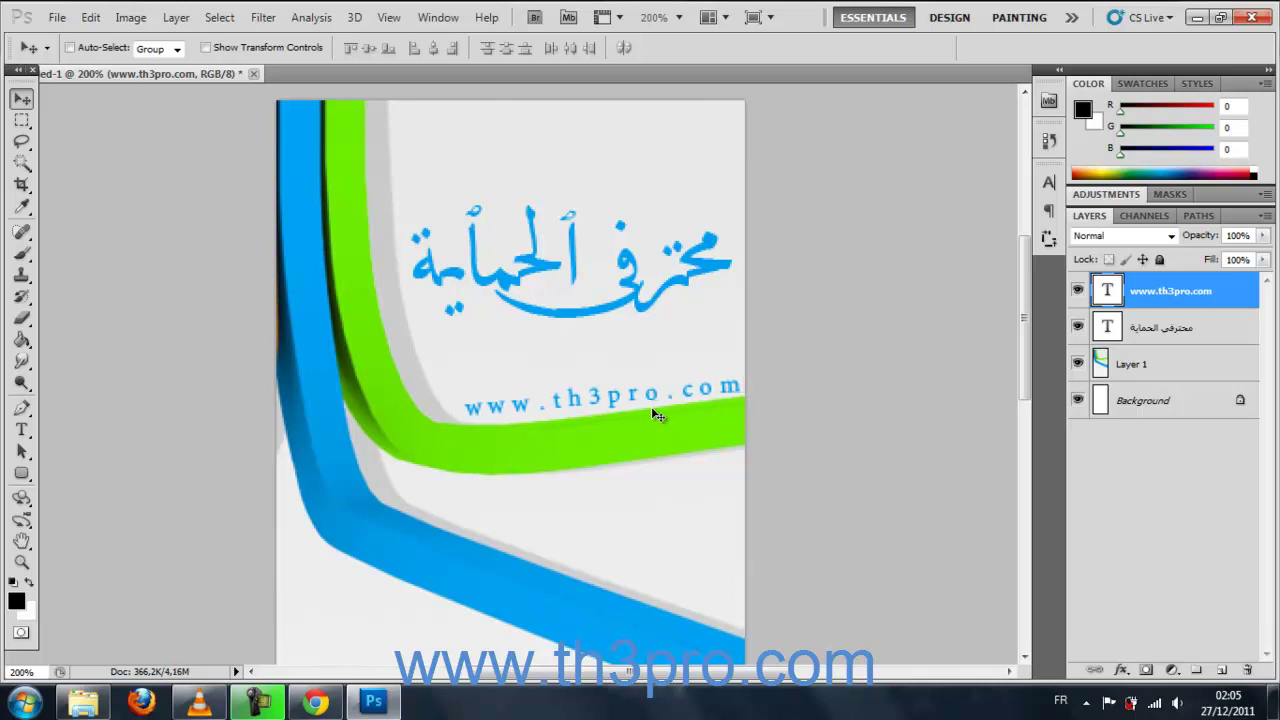
key("ctrl+t")
left_click_drag(448, 351, 447, 353)
key("Return")
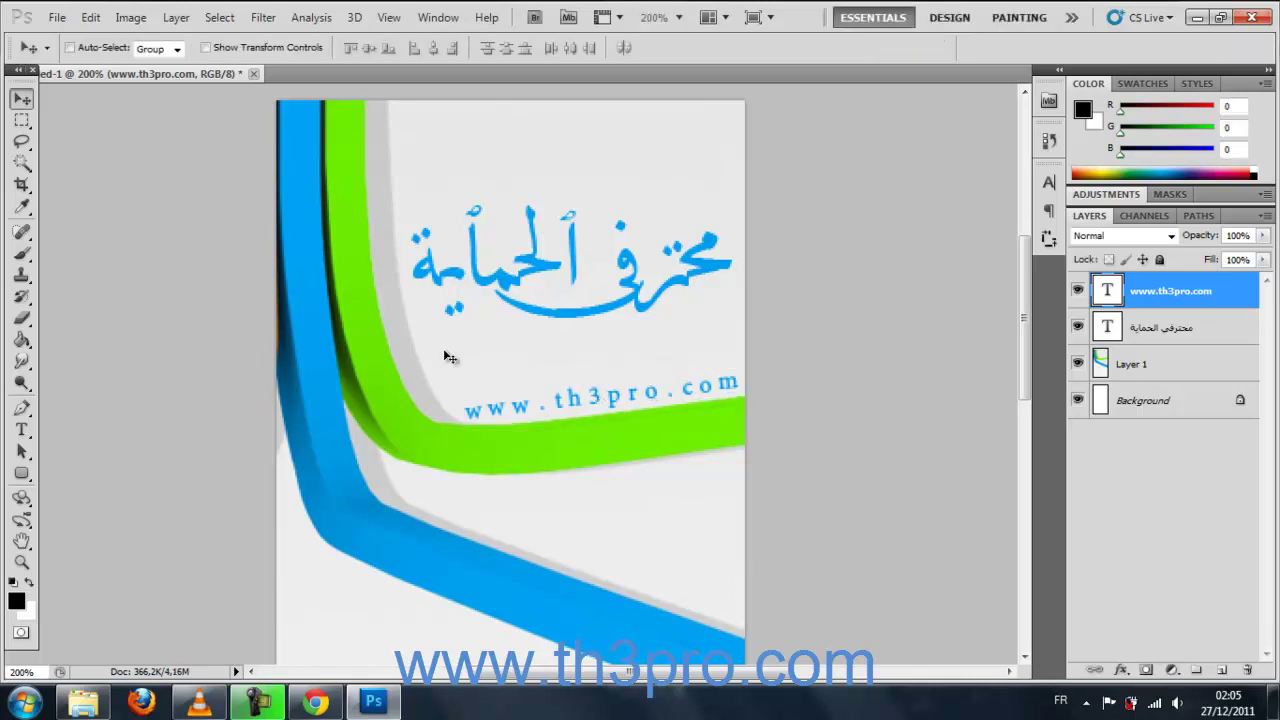
key("Down")
key("Down")
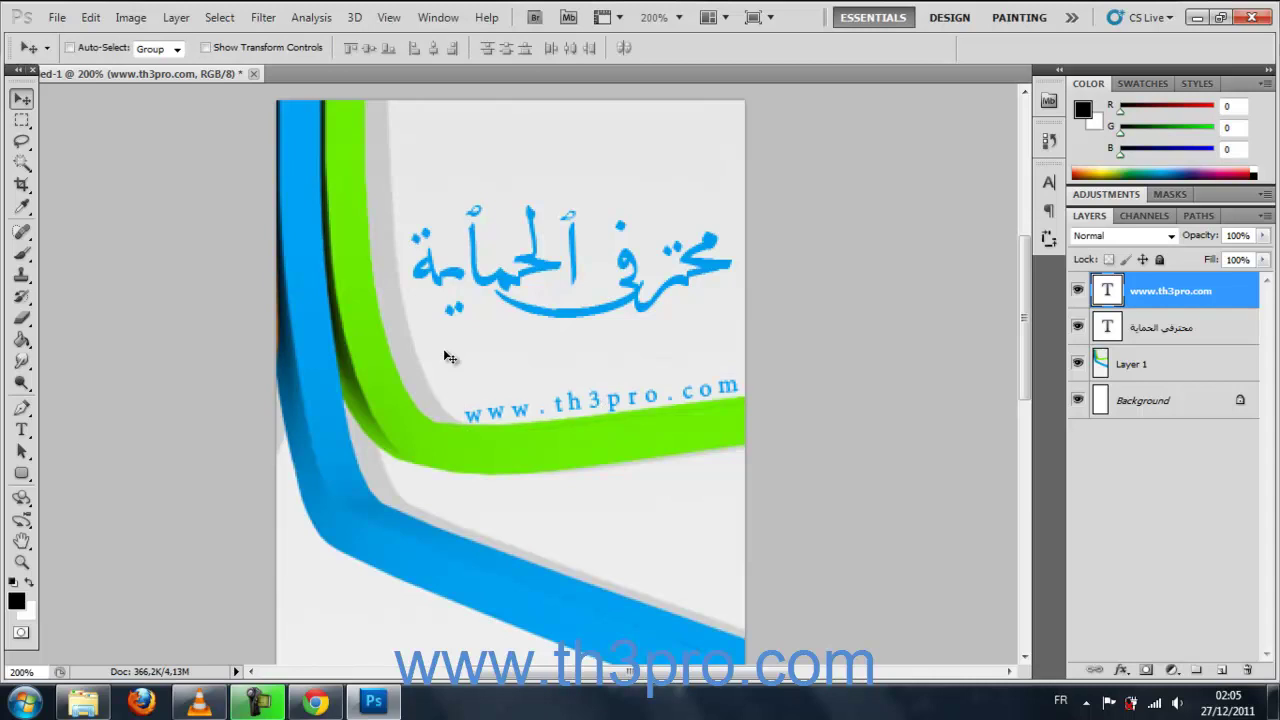
- Recolour the site address text to medium grey 868686 and commit the text edit
double_click(1107, 290)
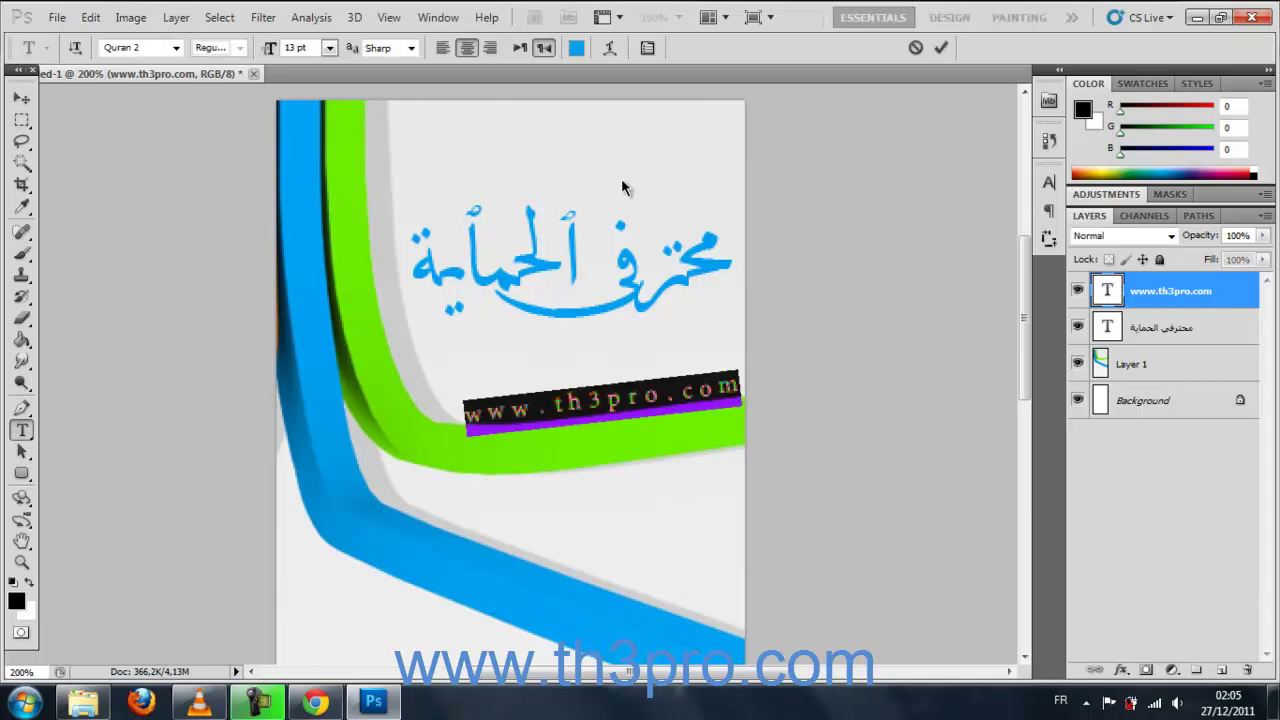
left_click(577, 48)
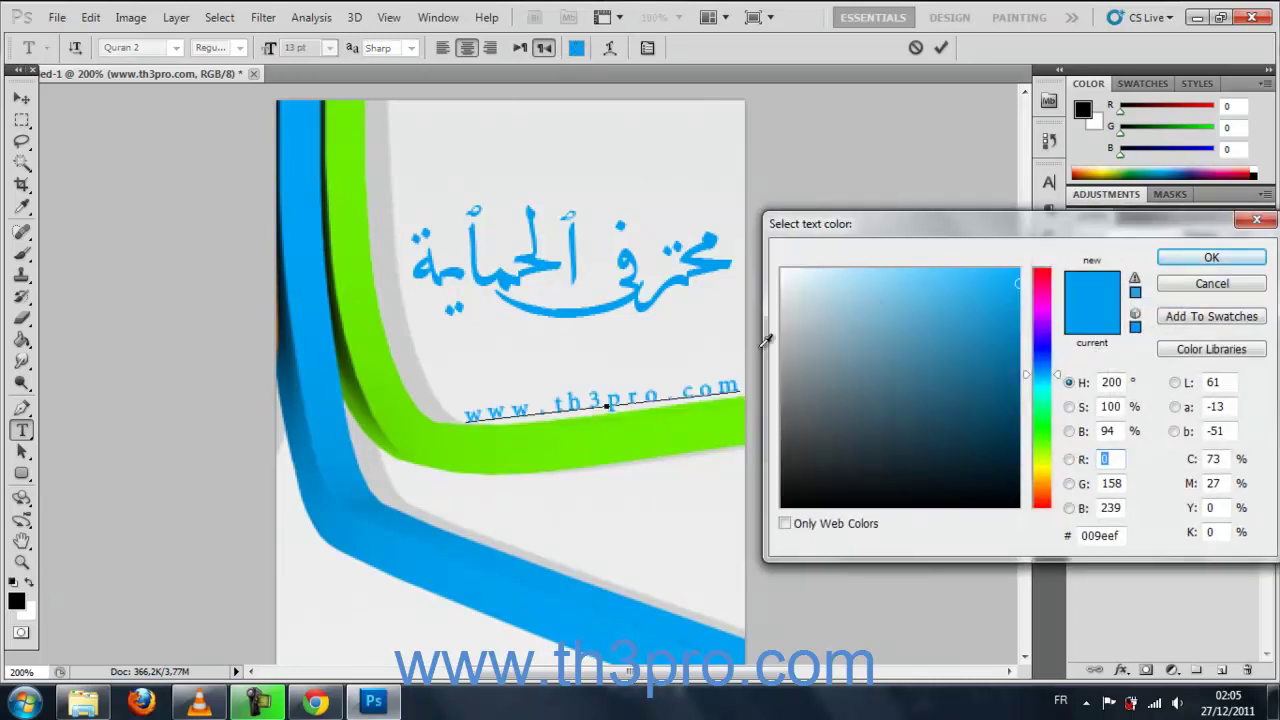
left_click(414, 370)
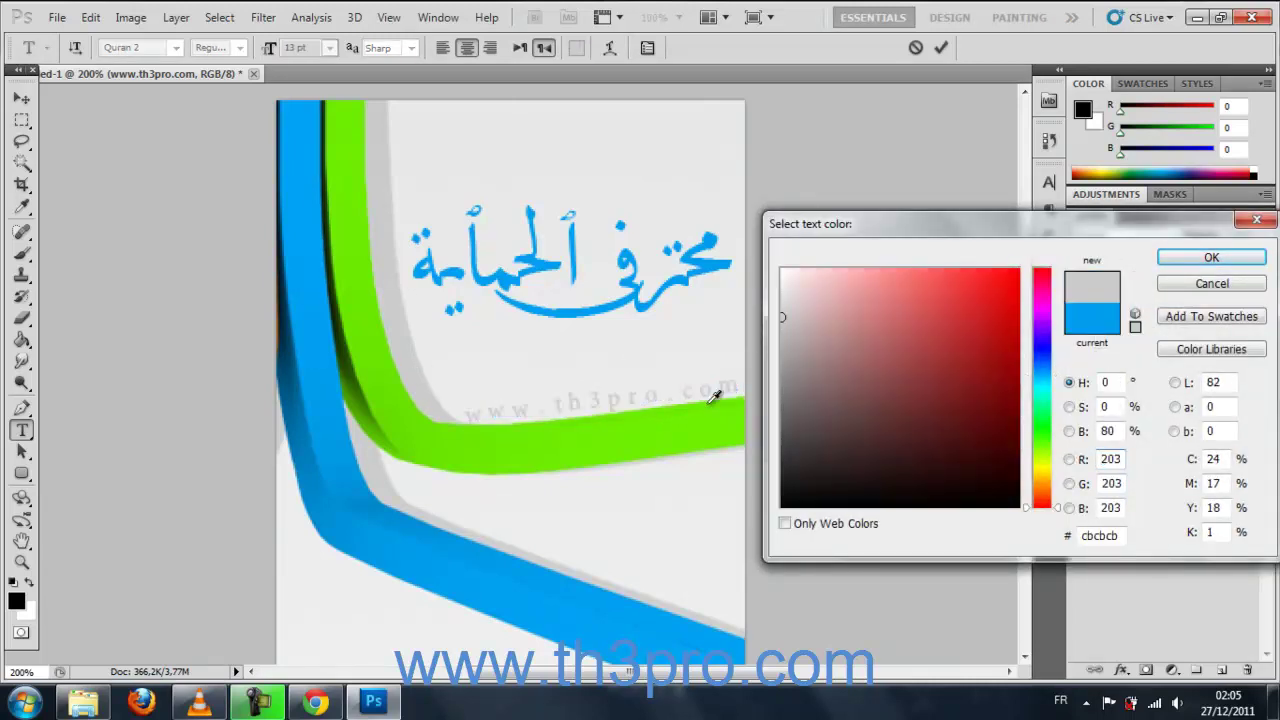
mouse_move(783, 317)
left_mouse_down()
mouse_move(770, 360)
mouse_move(779, 384)
left_mouse_up()
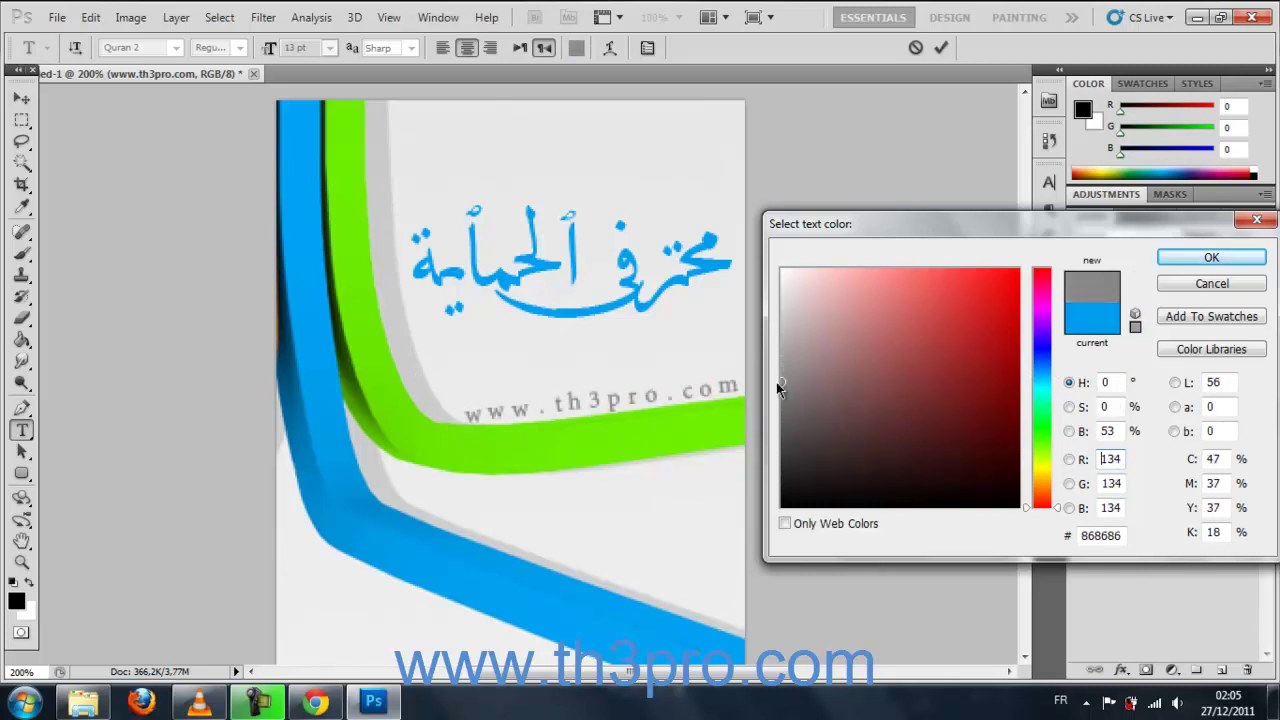
left_click(1211, 258)
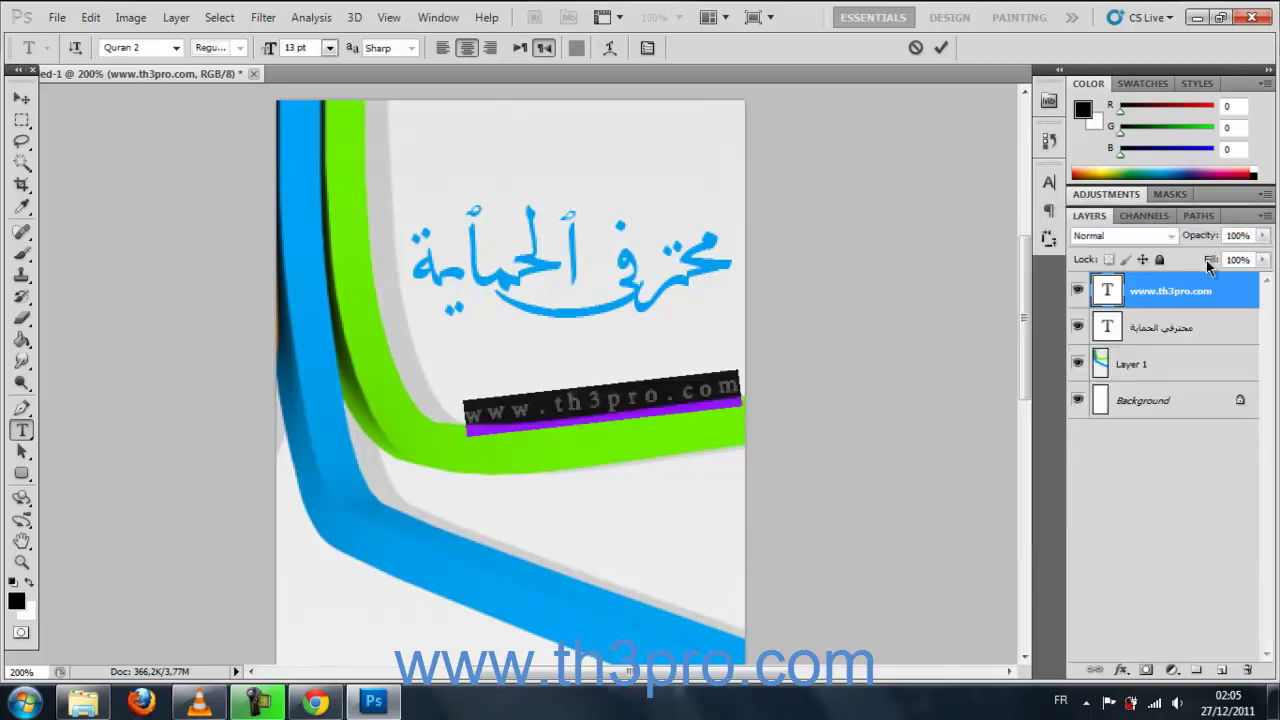
left_click(21, 98)
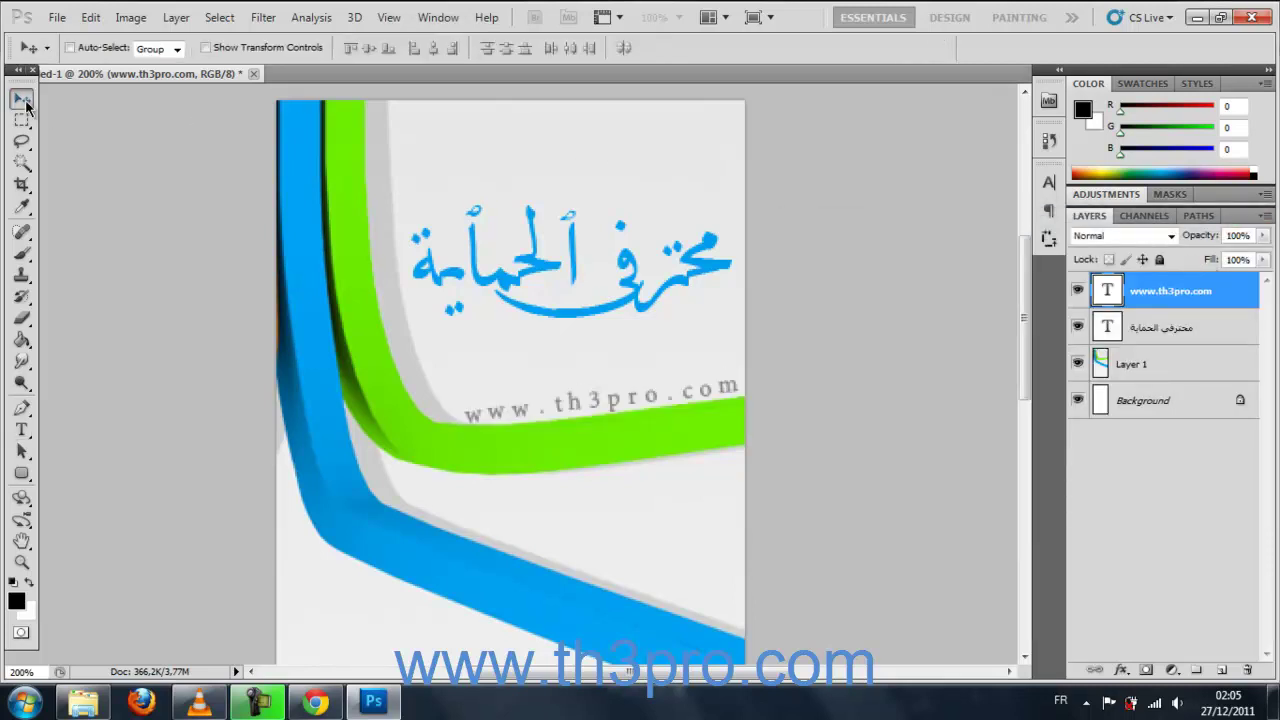
scroll(557, 332, "down", 3)
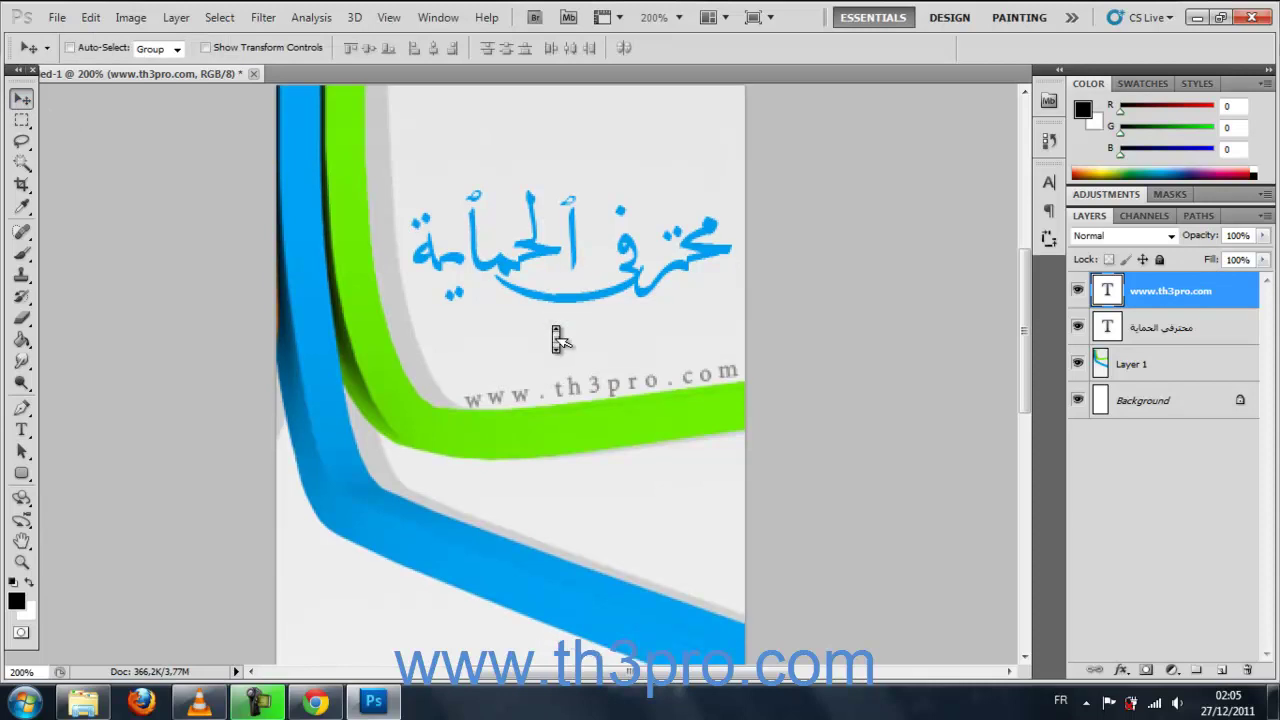
key("ctrl+minus")
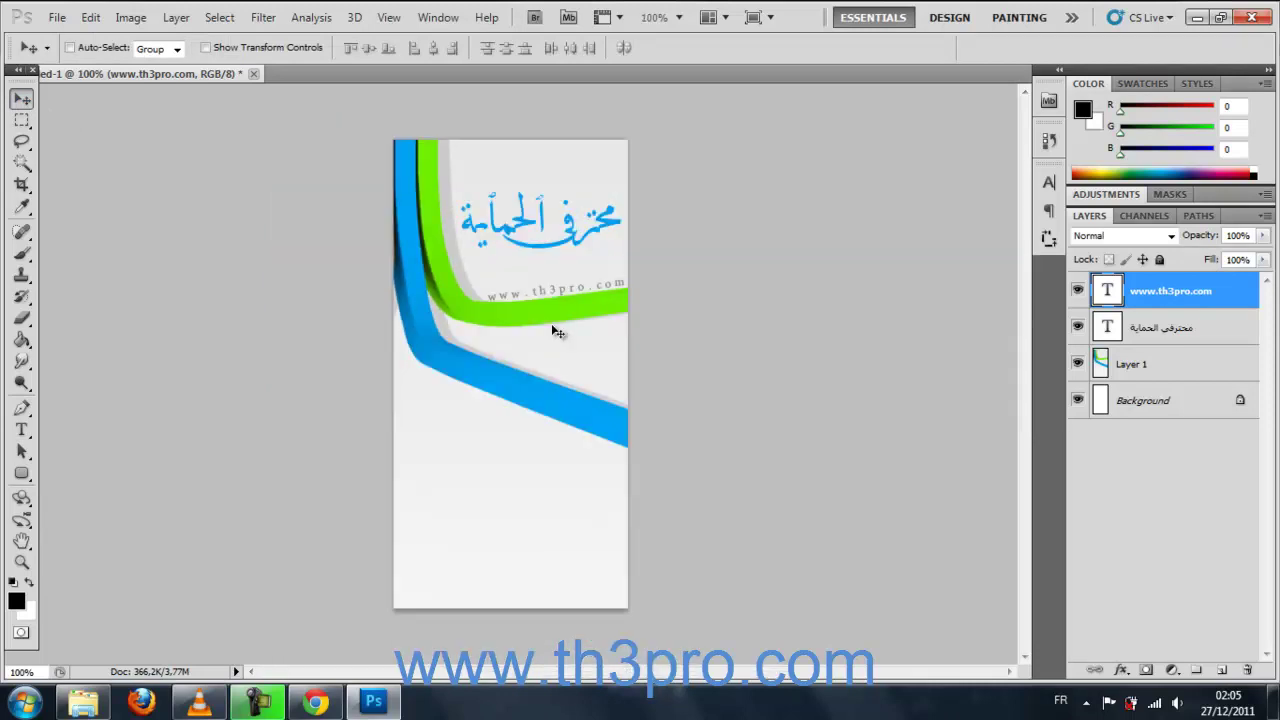
key("ctrl+minus")
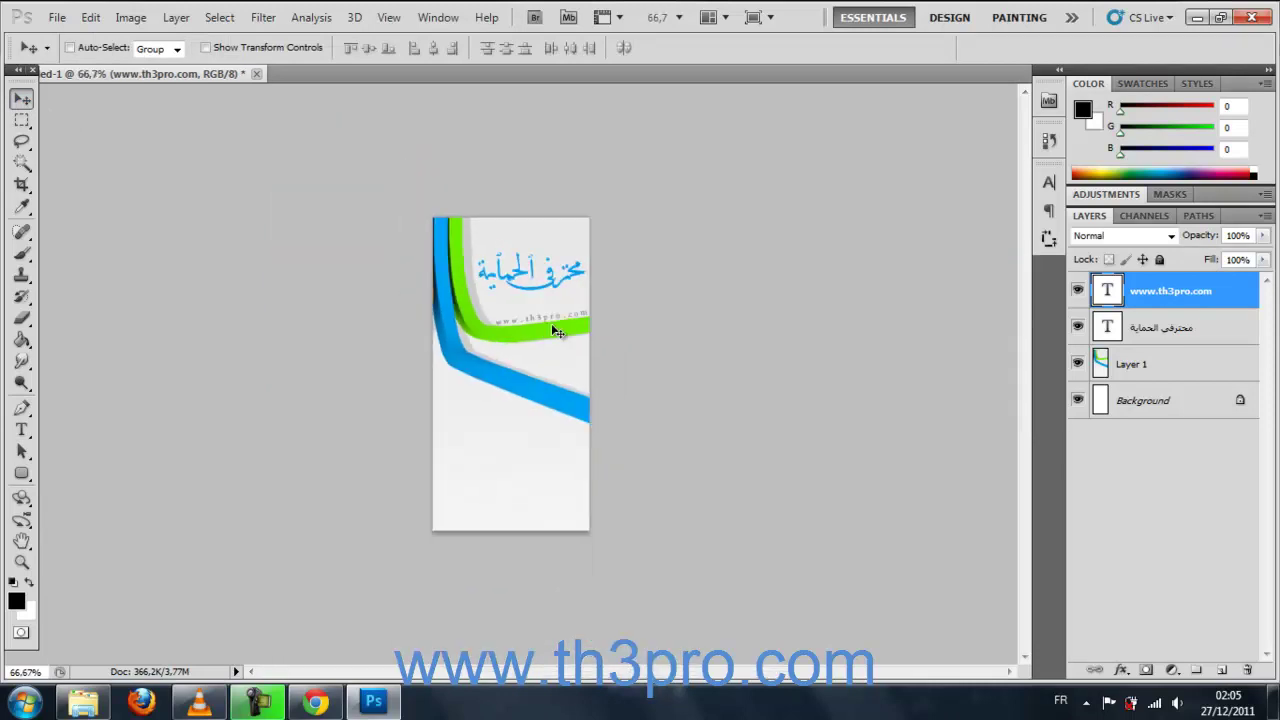
key("ctrl+plus")
key("ctrl+plus")
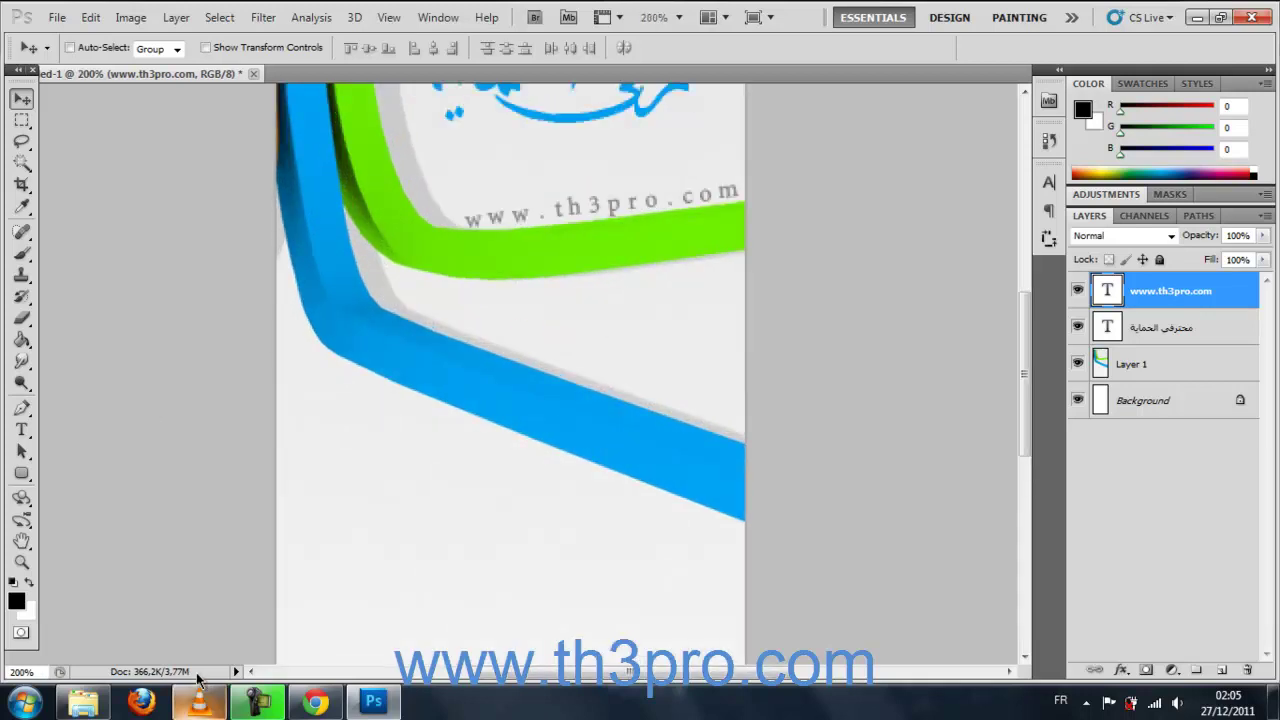
left_click(82, 706)
left_click(82, 708)
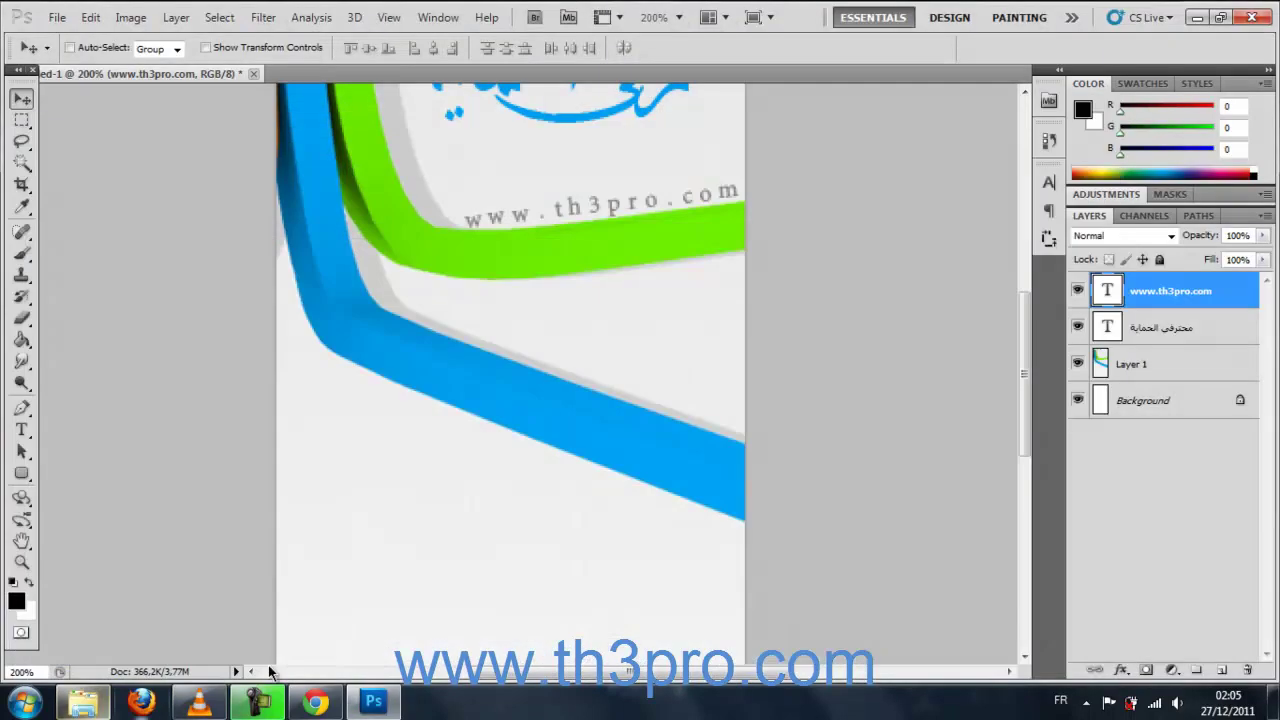
- Copy the slogan part "لسنا الأولين ولكننا متميزون" from the th3pro page in Chrome and paste it as new text in Photoshop
left_click(313, 706)
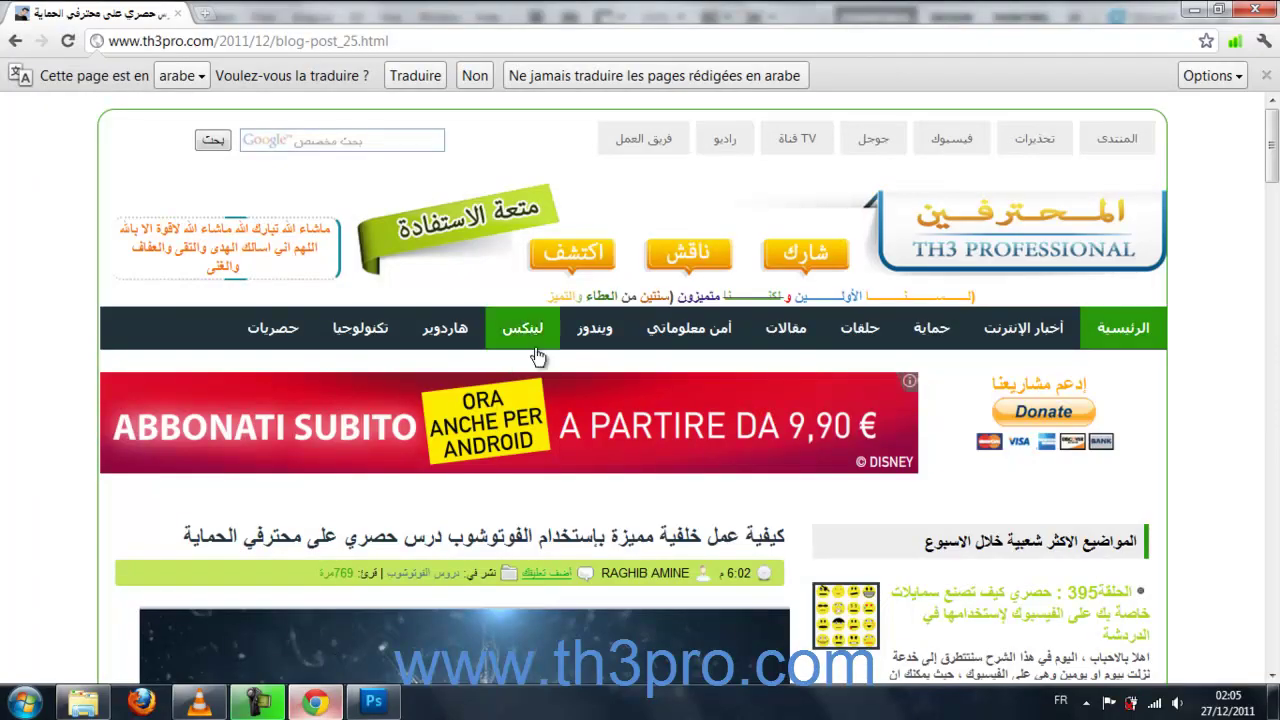
left_click_drag(972, 297, 674, 309)
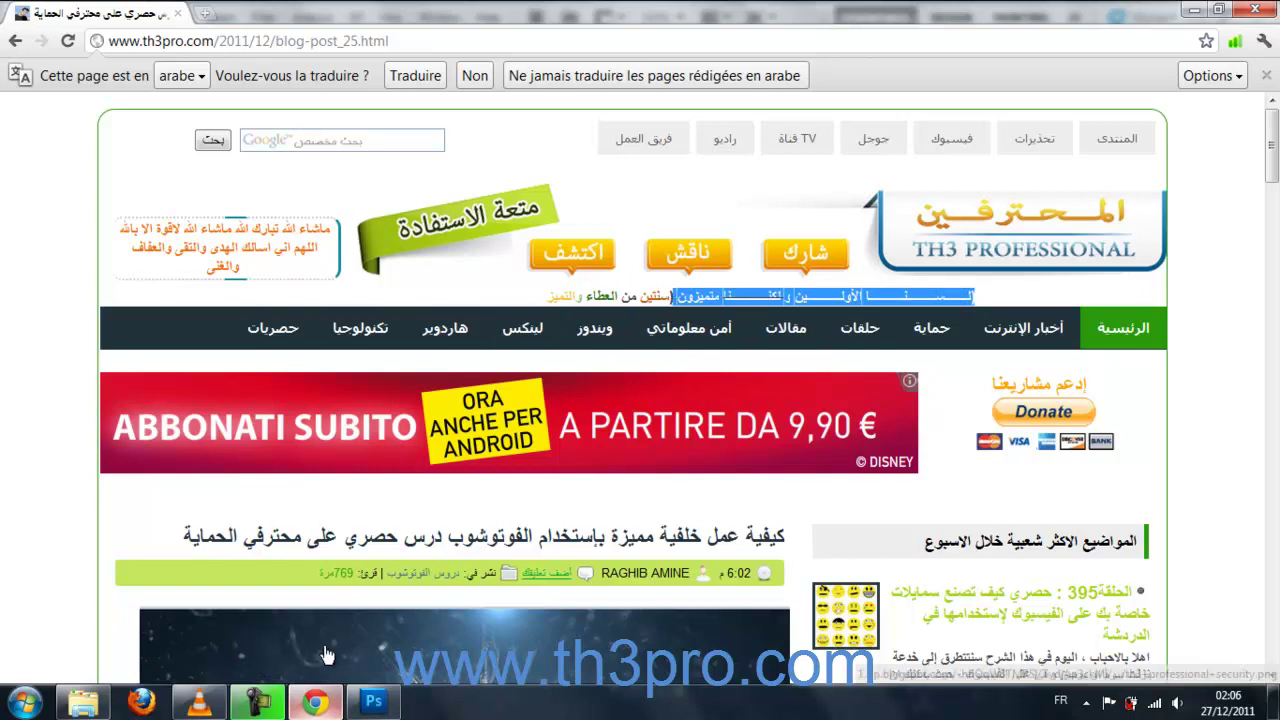
left_click(373, 702)
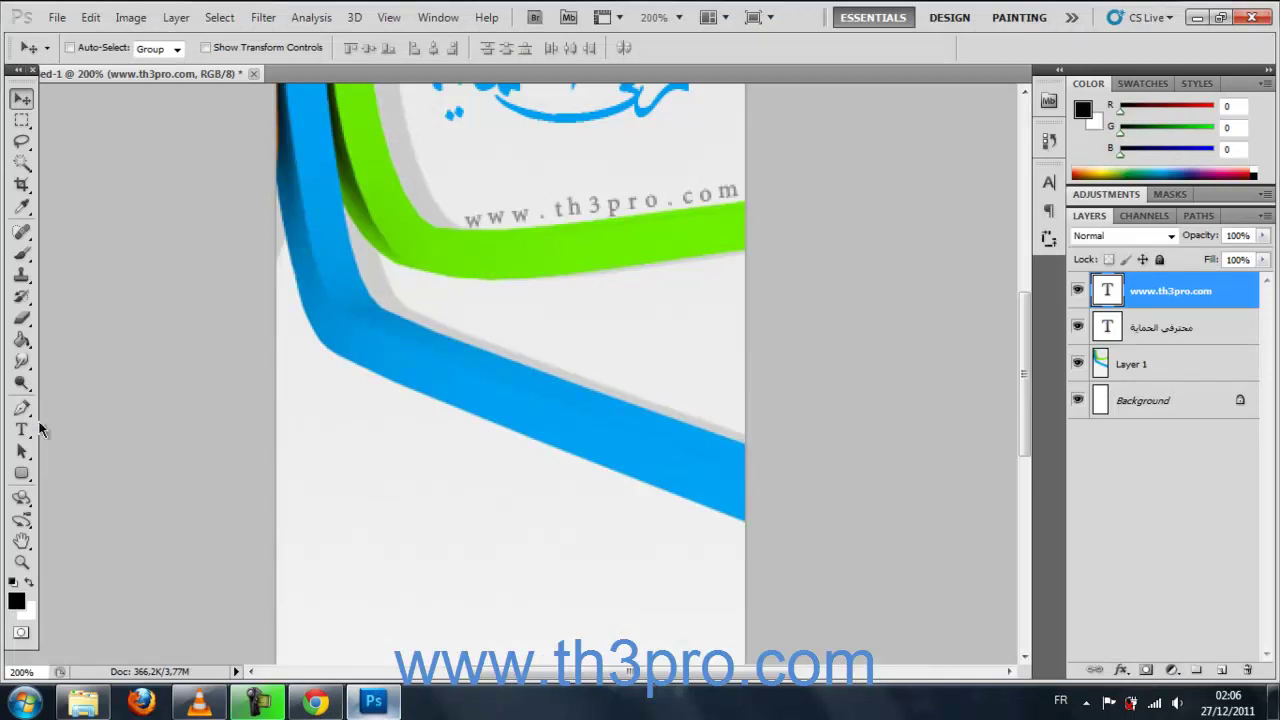
left_click(22, 429)
left_click(374, 474)
key("ctrl+v")
key("ctrl+a")
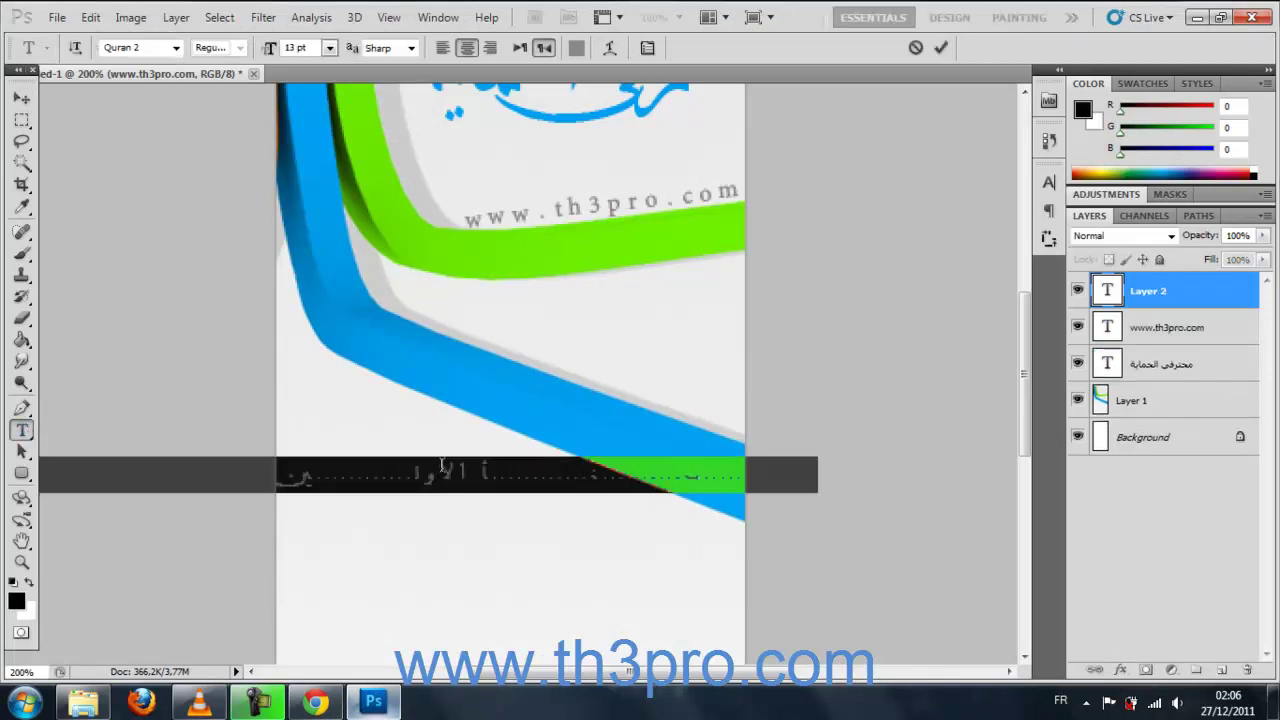
- Set the pasted slogan's character tracking to 40 and move the text up over the blue stripe
left_click(1048, 181)
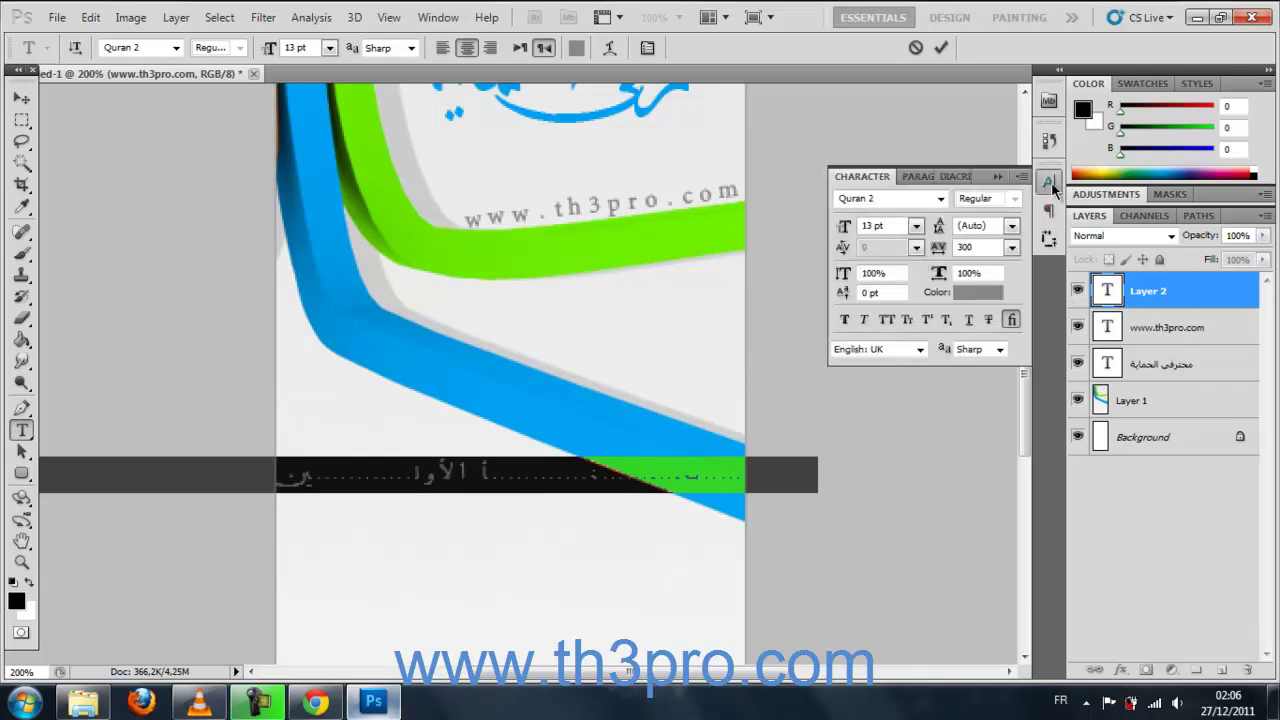
left_click(984, 247)
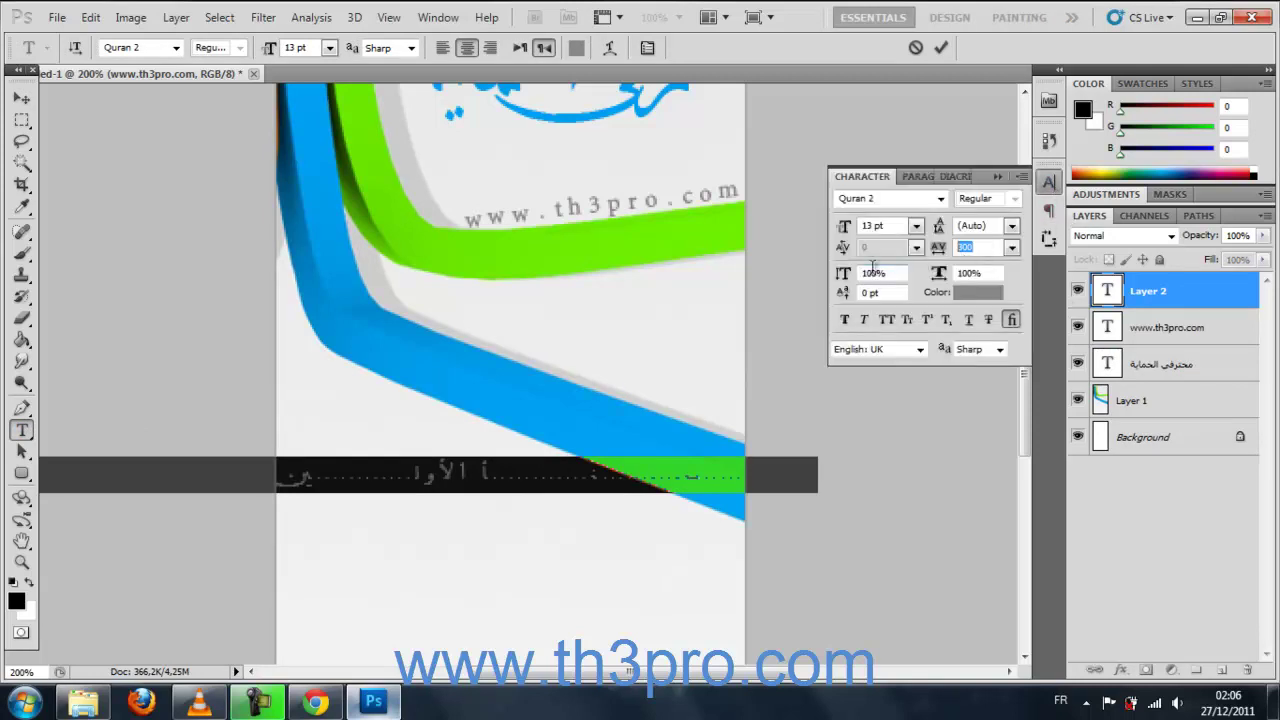
type("40")
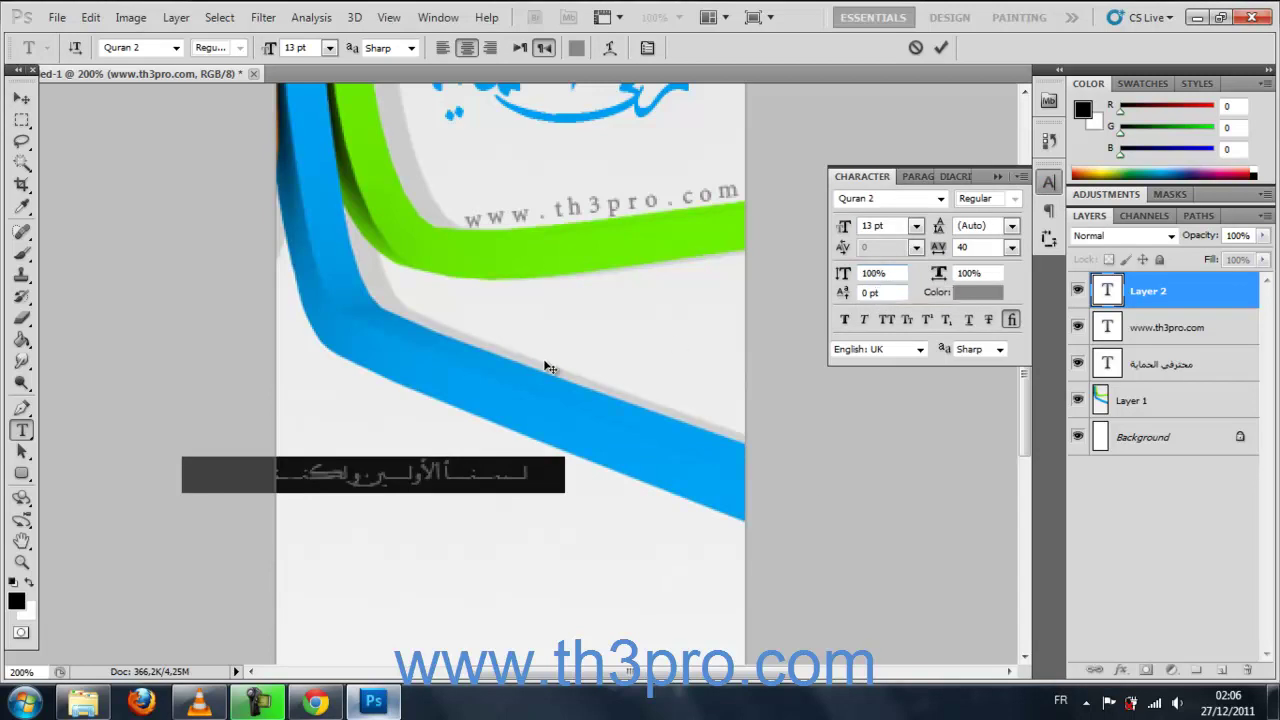
left_click_drag(392, 546, 577, 436)
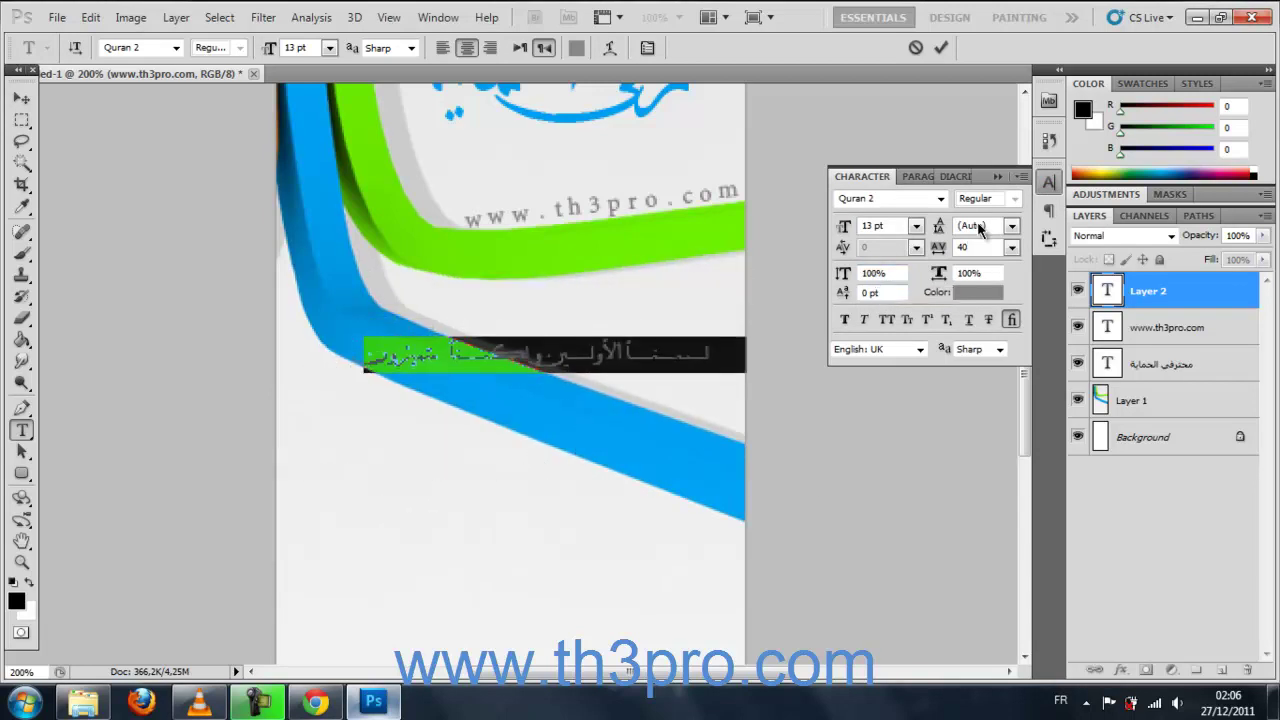
- Recolour the slogan with the green stripe's colour 6eef01, set its font size to 15 pt and commit the text
left_click(979, 300)
left_click(569, 253)
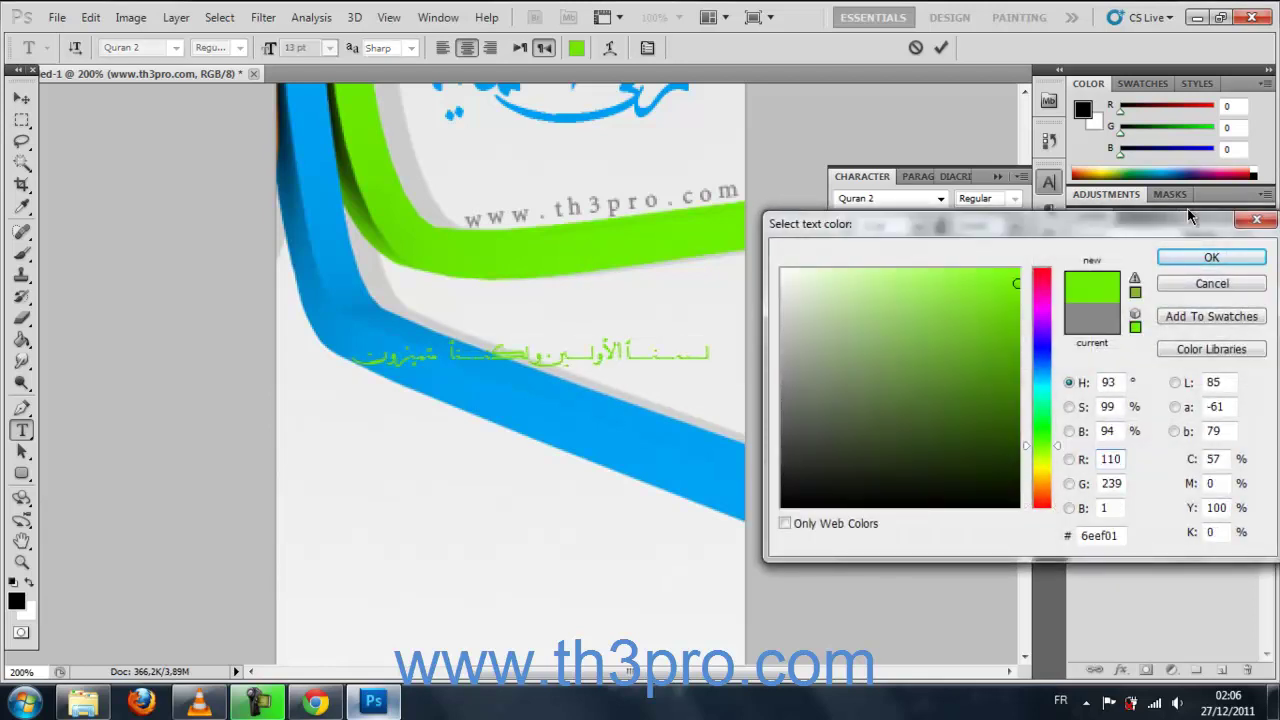
left_click(1192, 260)
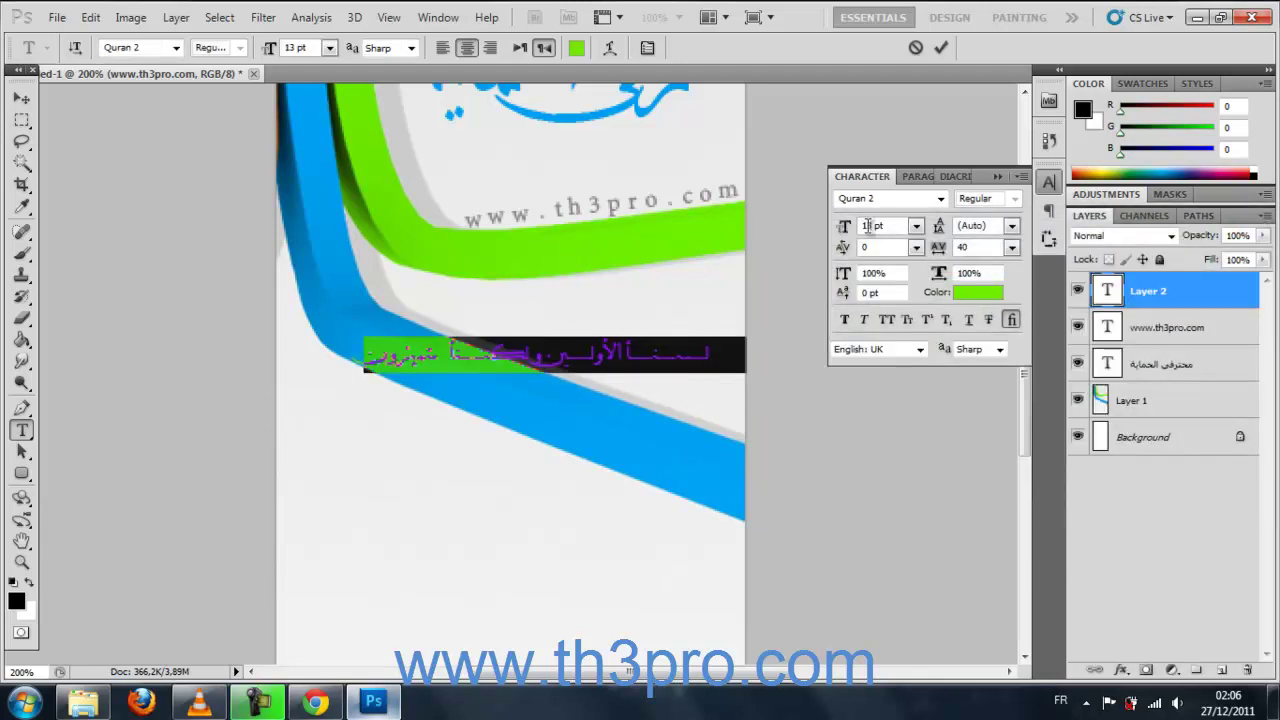
key("Up")
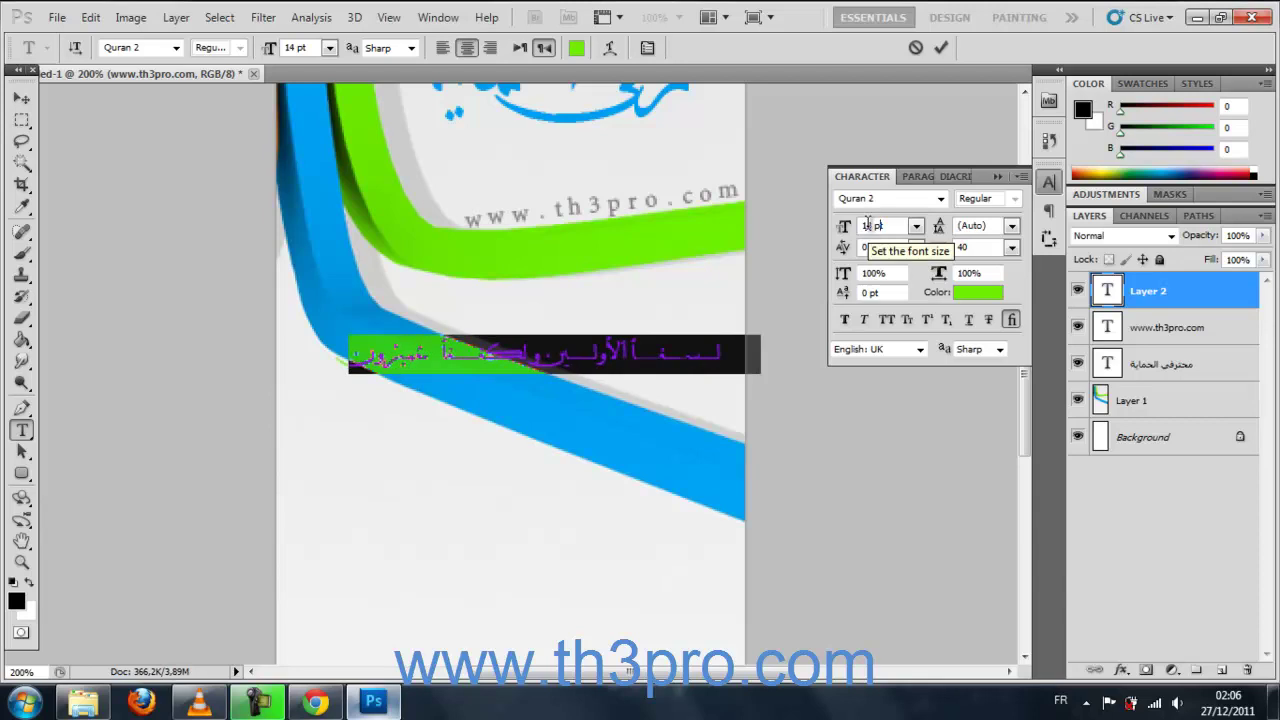
key("Up")
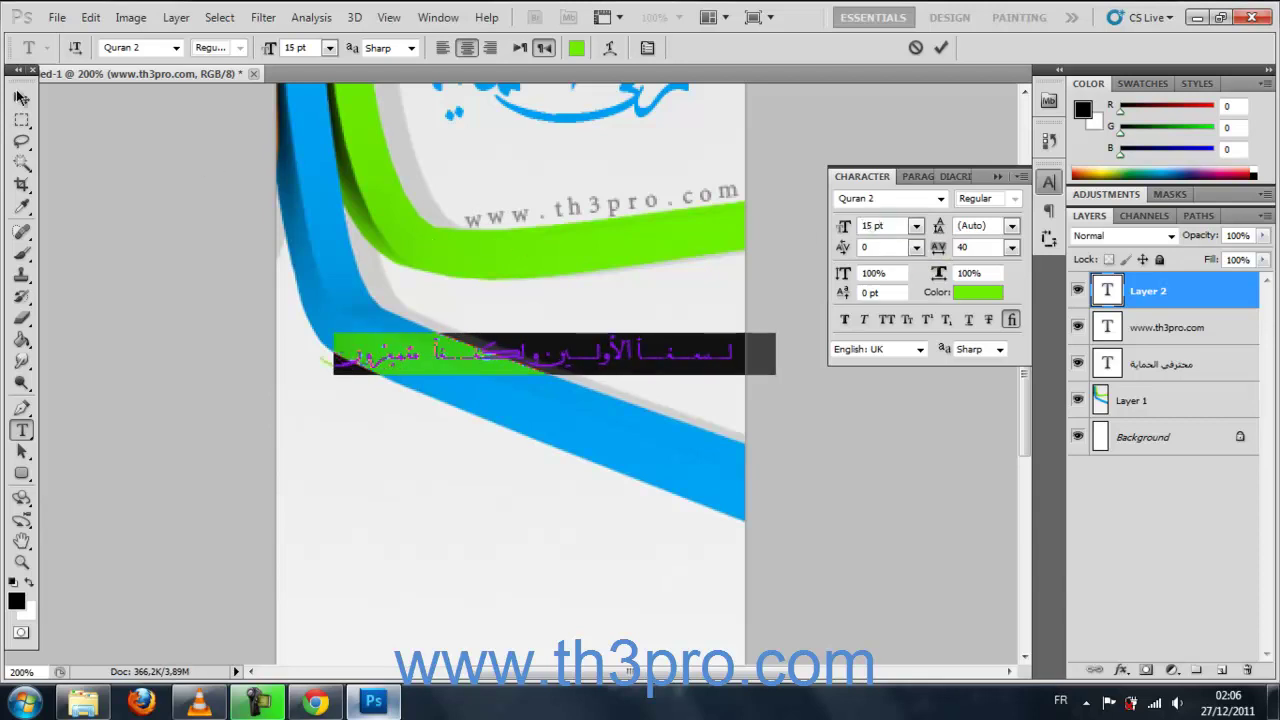
left_click(21, 98)
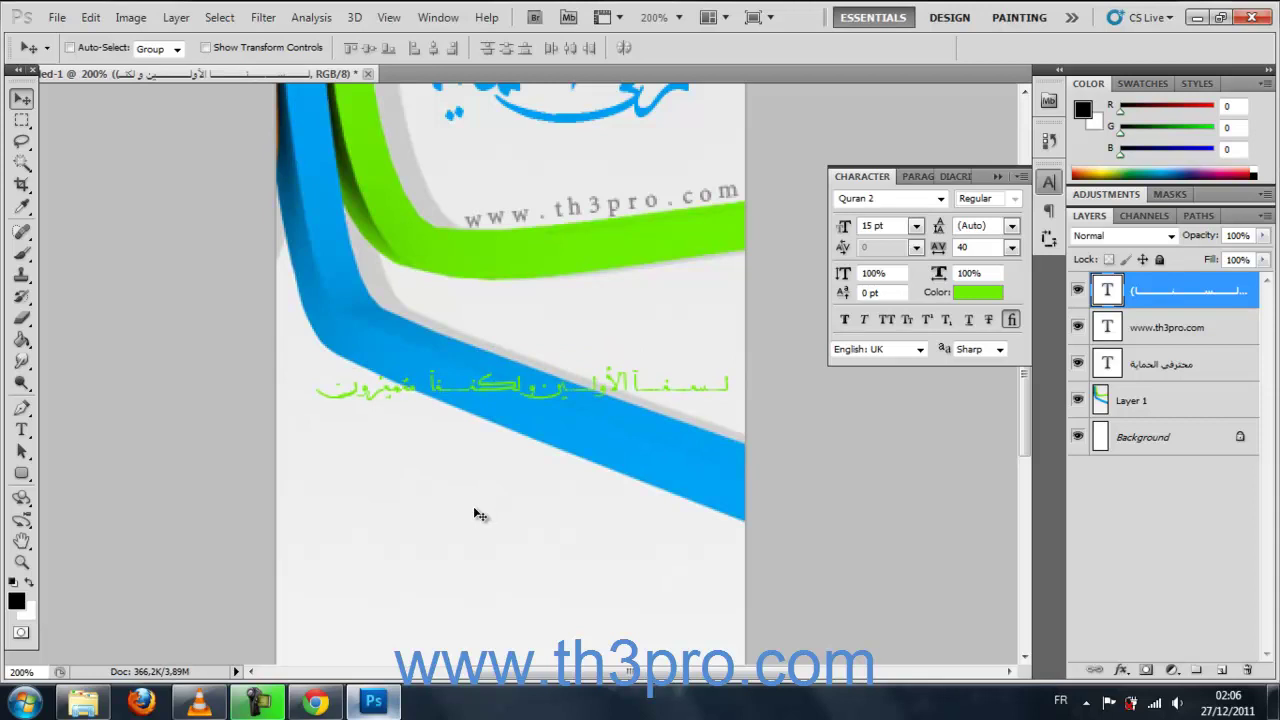
- Rotate the green slogan to follow the blue stripe's slope and nudge it down and right until it sits inside the stripe
key("ctrl+t")
left_click_drag(771, 500, 730, 556)
key("Return")
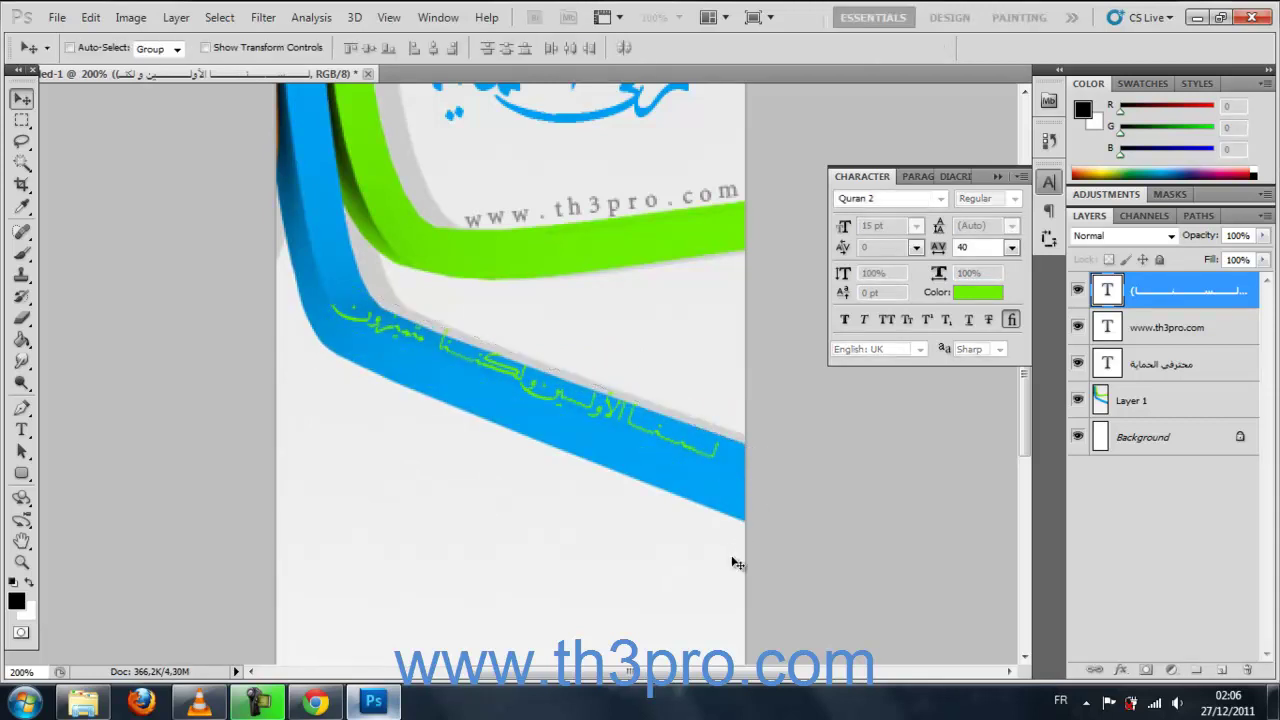
key("Down")
key("Down")
key("Down")
key("Down")
key("Down")
key("Down")
key("Down")
key("Right")
key("Right")
key("Right")
key("Down")
key("Down")
key("Down")
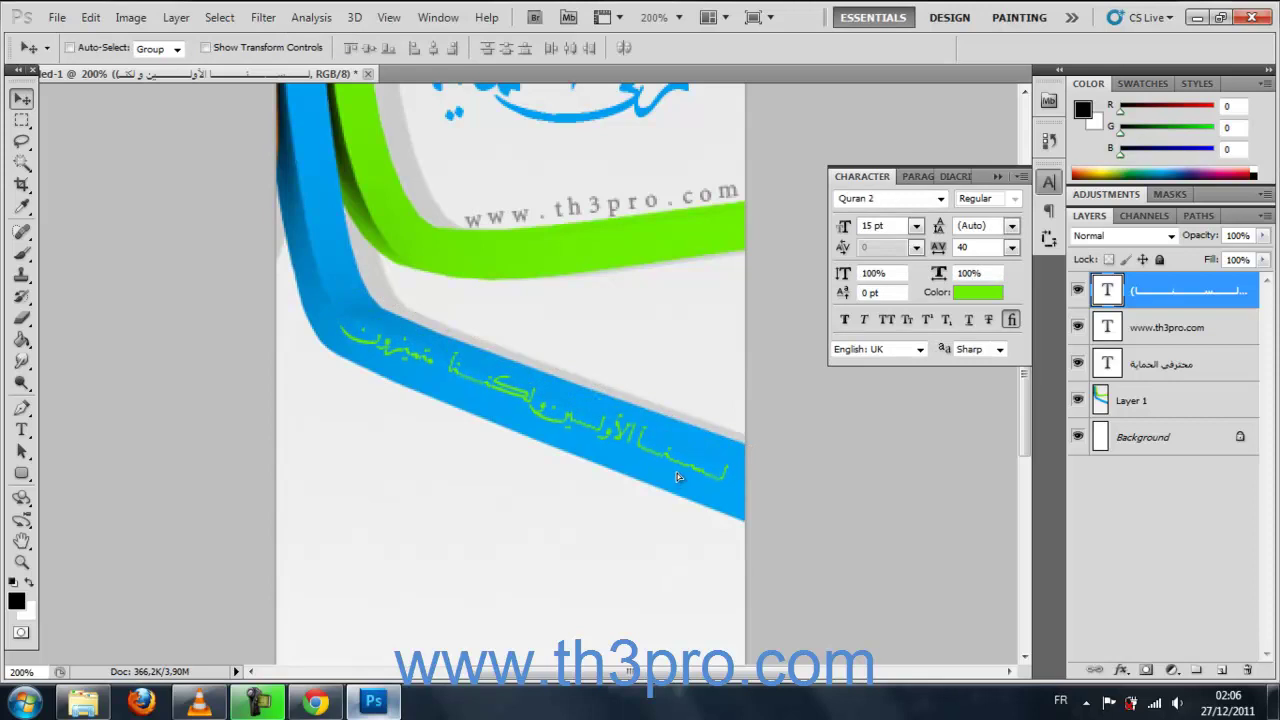
key("Down")
key("Right")
key("Right")
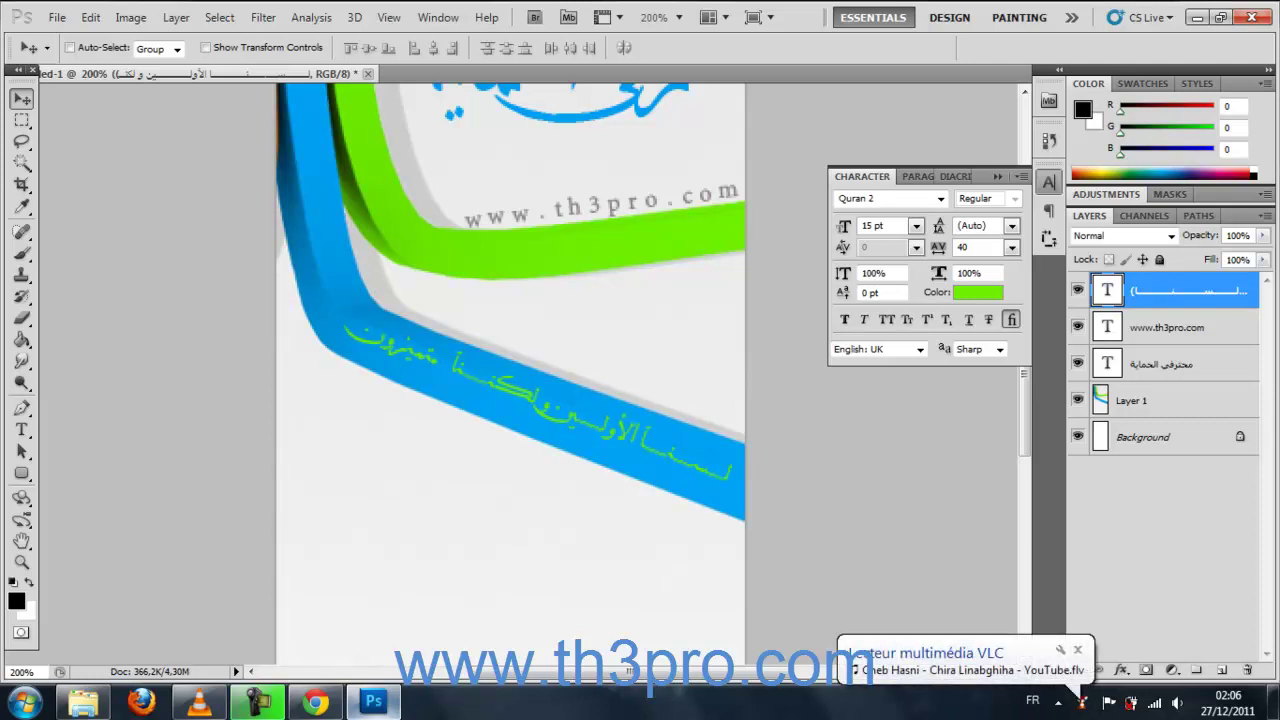
left_click(1077, 650)
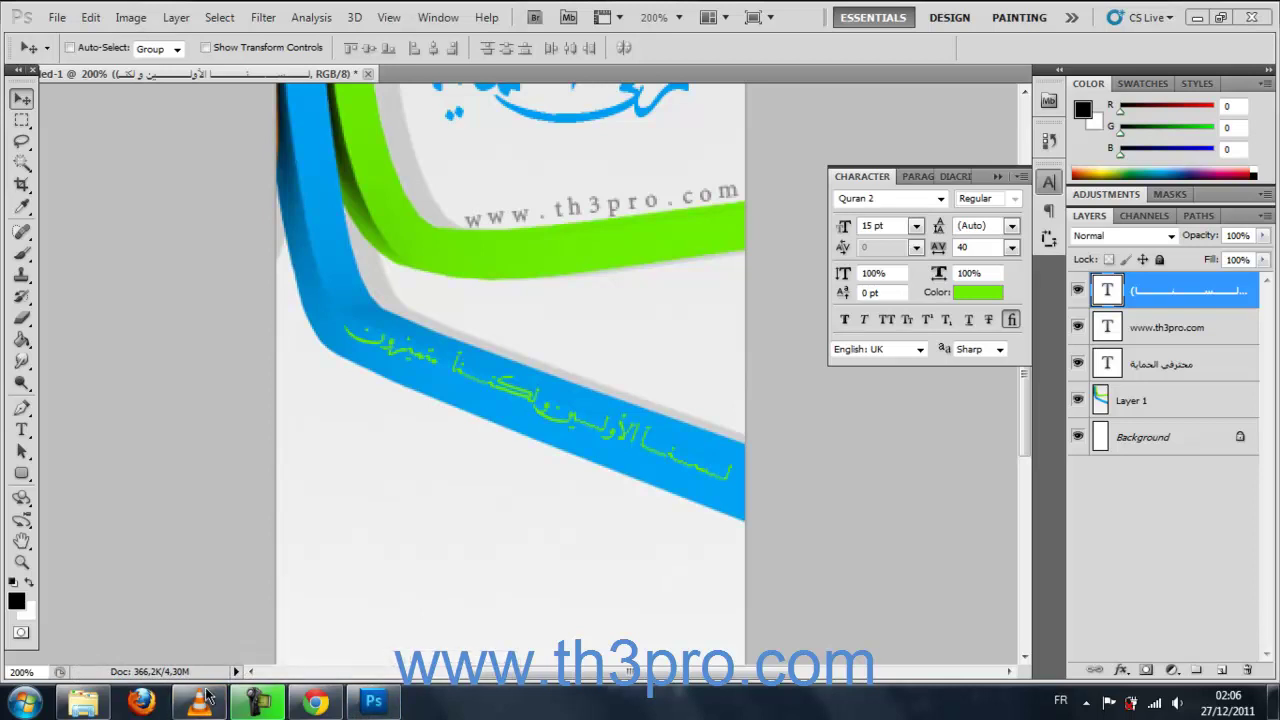
- Copy the slogan's ending "سنتين من العطاء والتميز" from the Chrome page and paste it as new text below the blue stripe in Photoshop
left_click(316, 703)
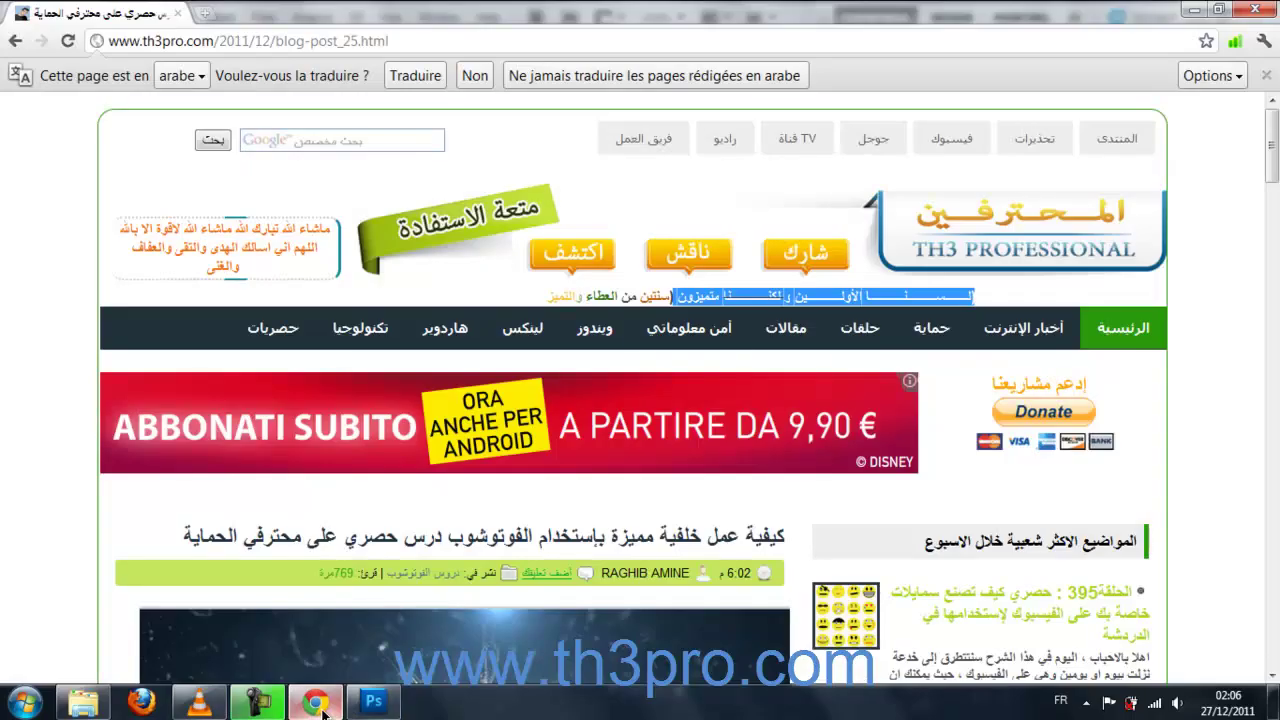
left_click_drag(673, 297, 553, 300)
left_click(670, 297)
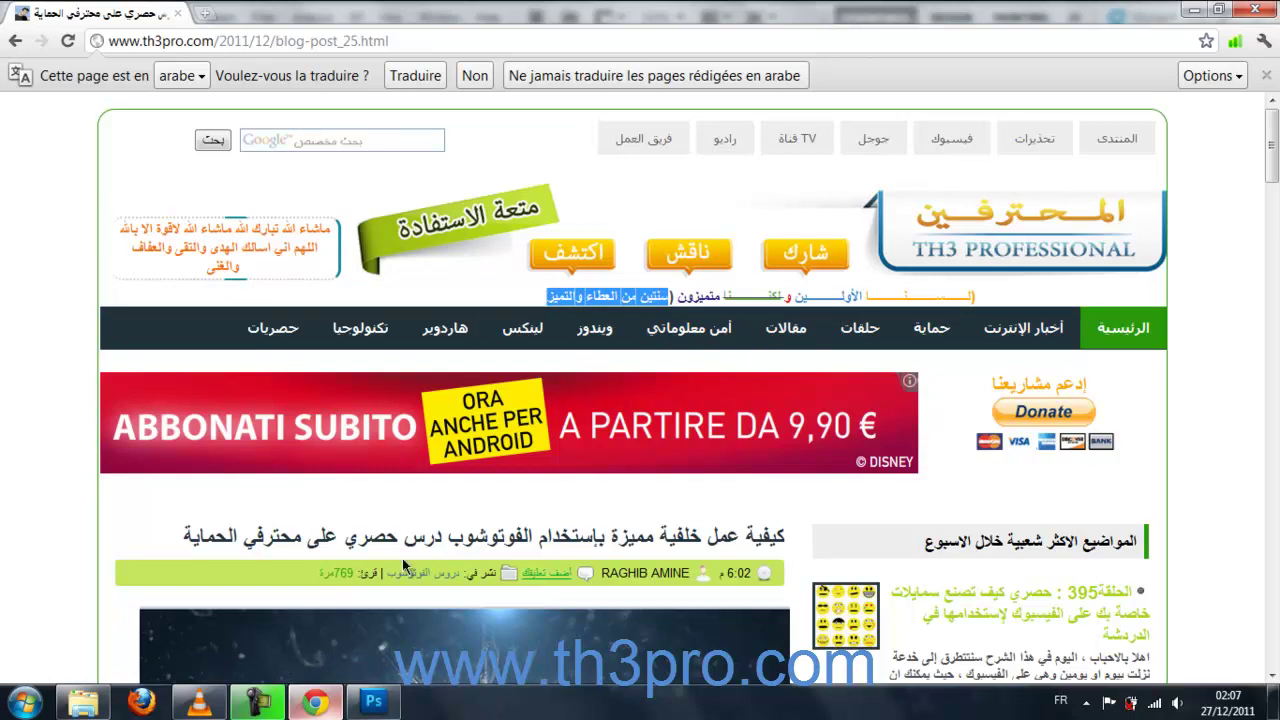
left_click(373, 702)
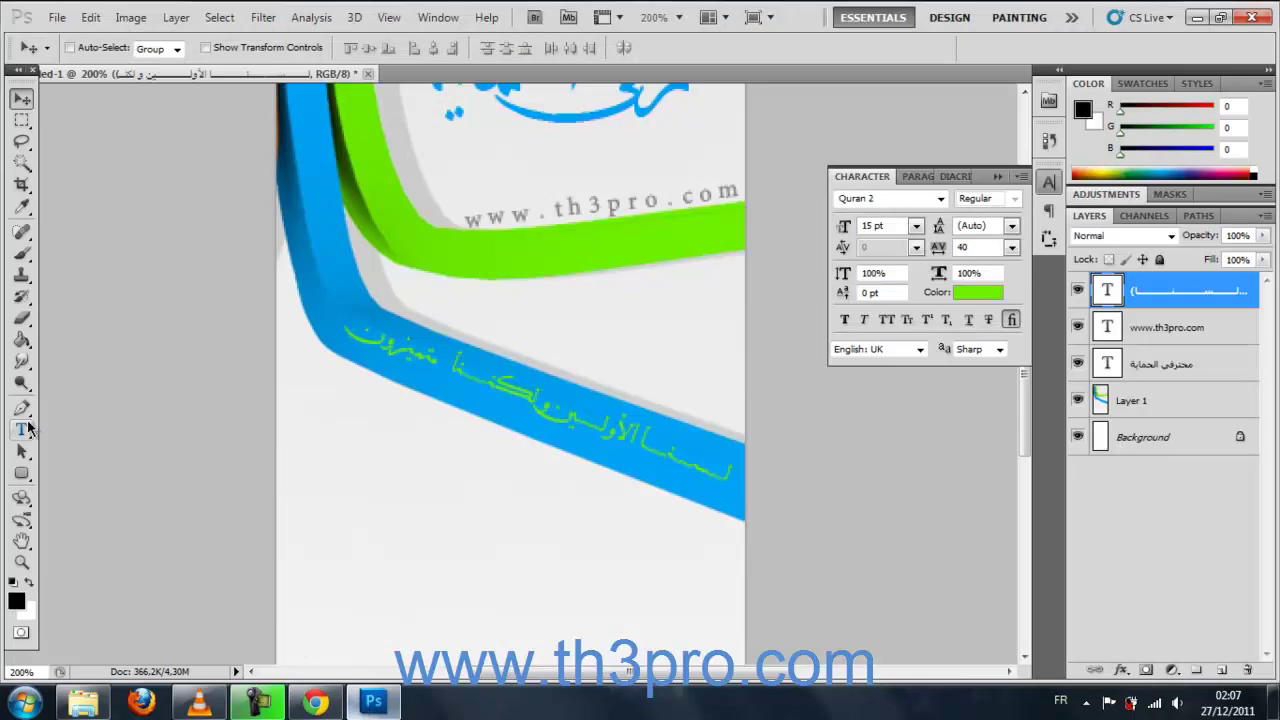
left_click(22, 429)
left_click(440, 515)
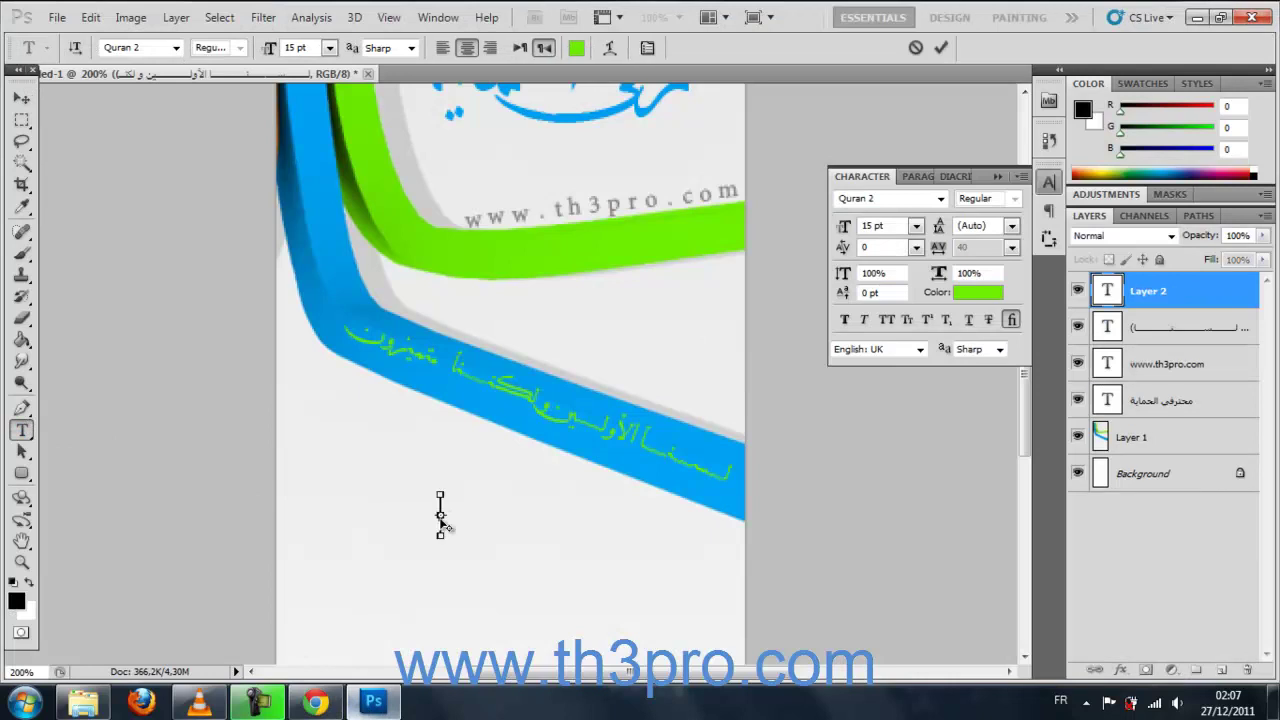
right_click(440, 527)
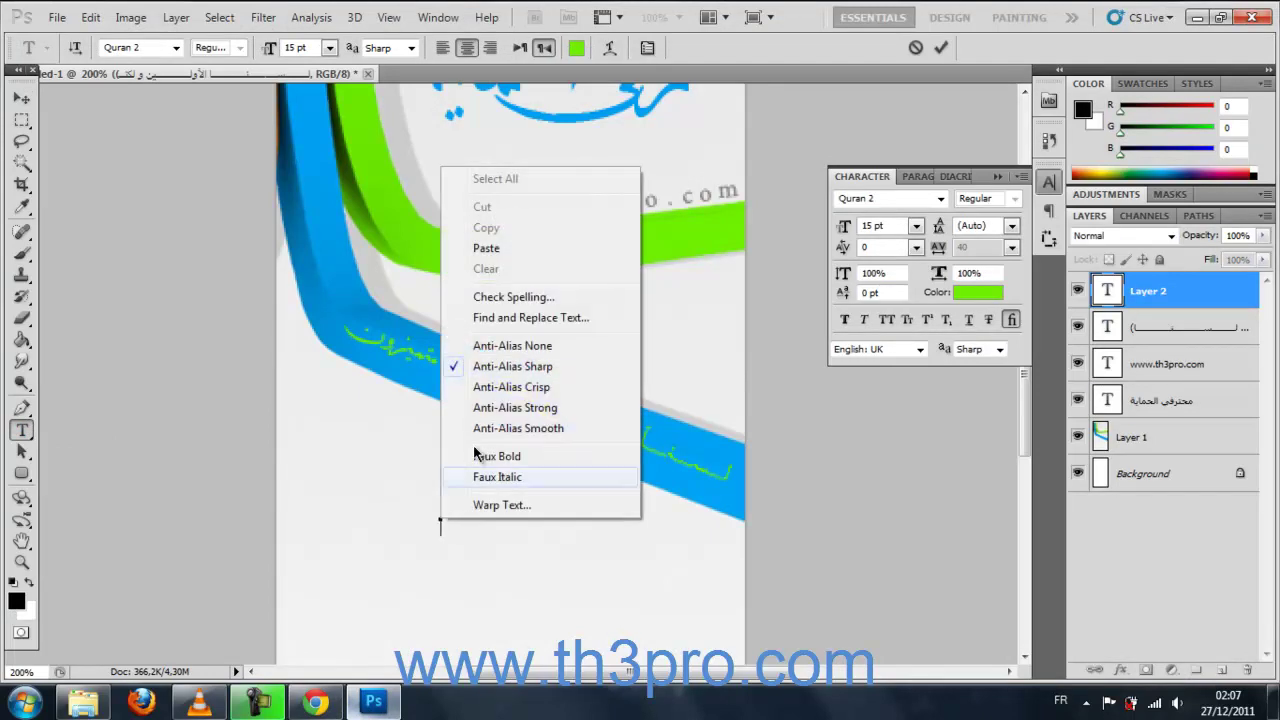
left_click(514, 249)
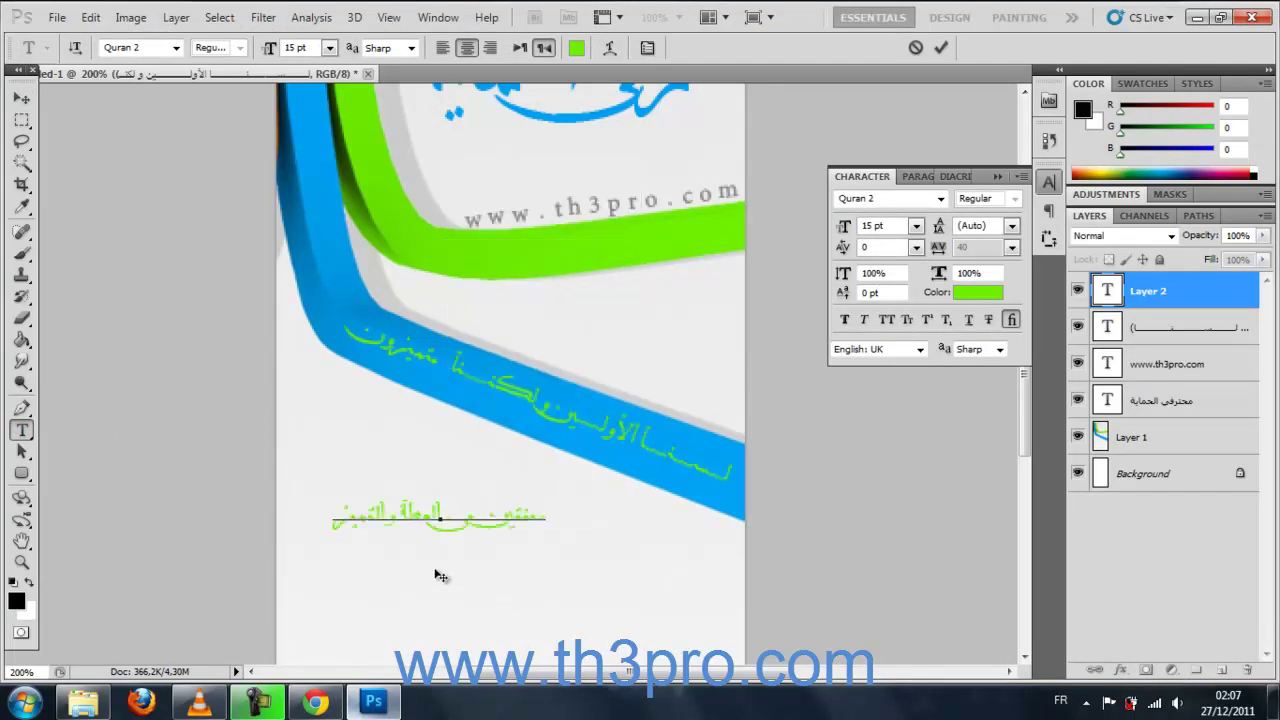
- Recolour the newly pasted slogan ending with the blue stripe's colour 01a1f1
triple_click(467, 520)
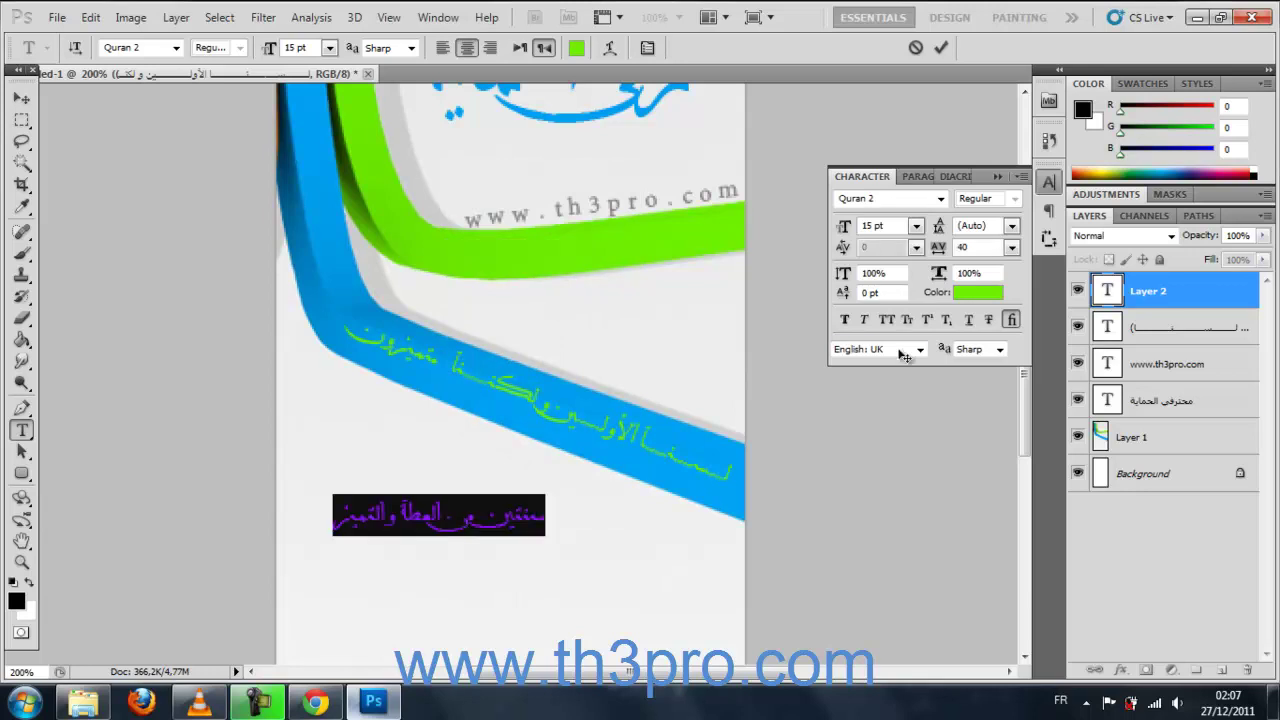
left_click(982, 292)
left_click(497, 395)
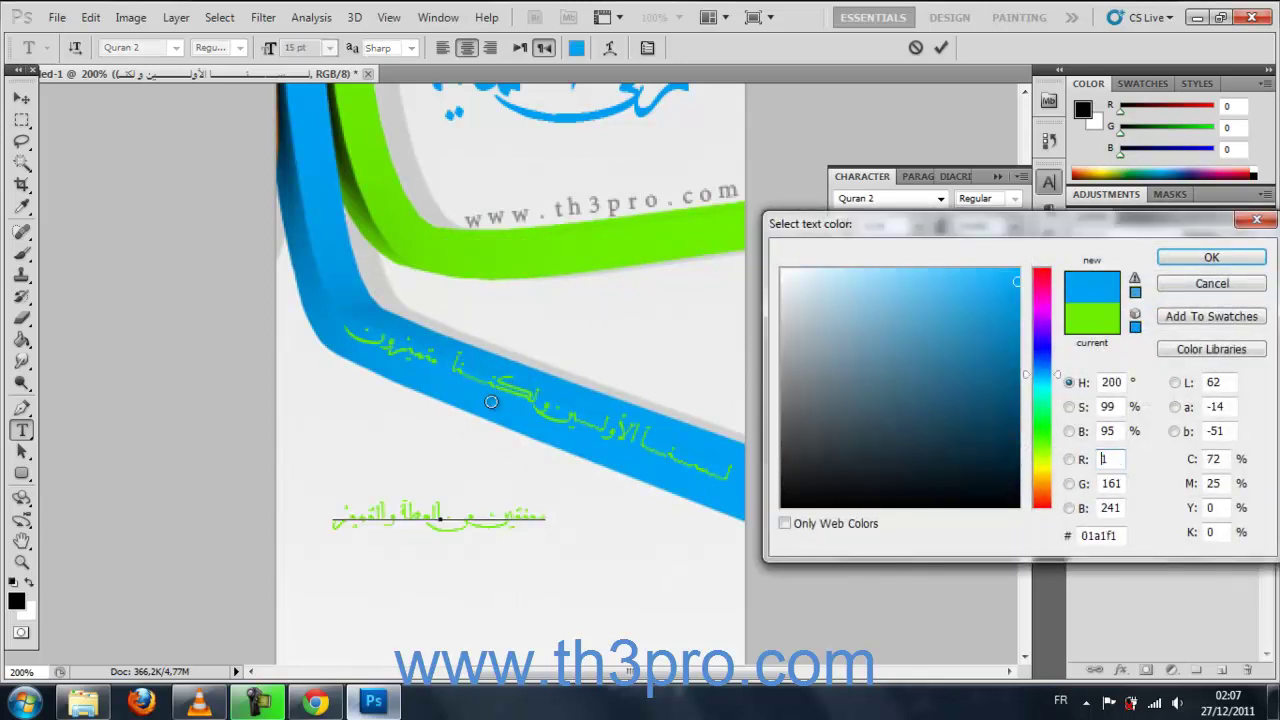
left_click(1200, 258)
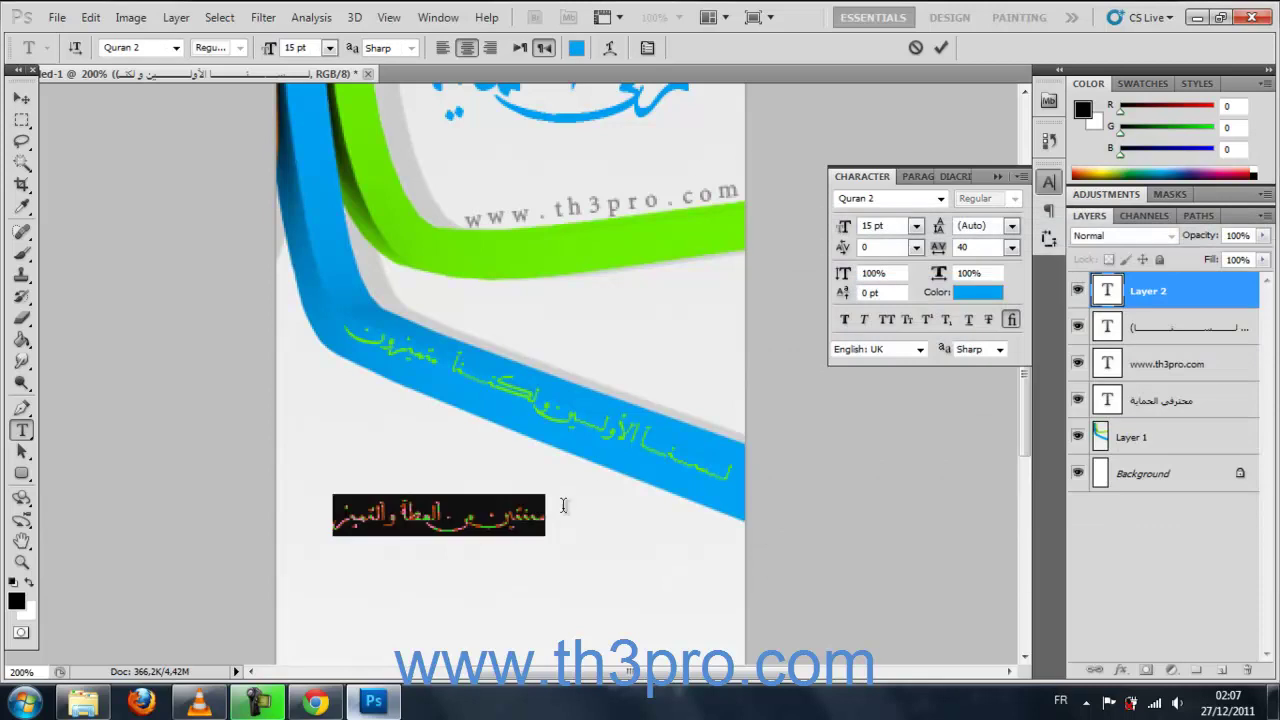
- Move the blue slogan text onto the green stripe, set its font size to 17 pt and commit it
left_click_drag(548, 558, 651, 346)
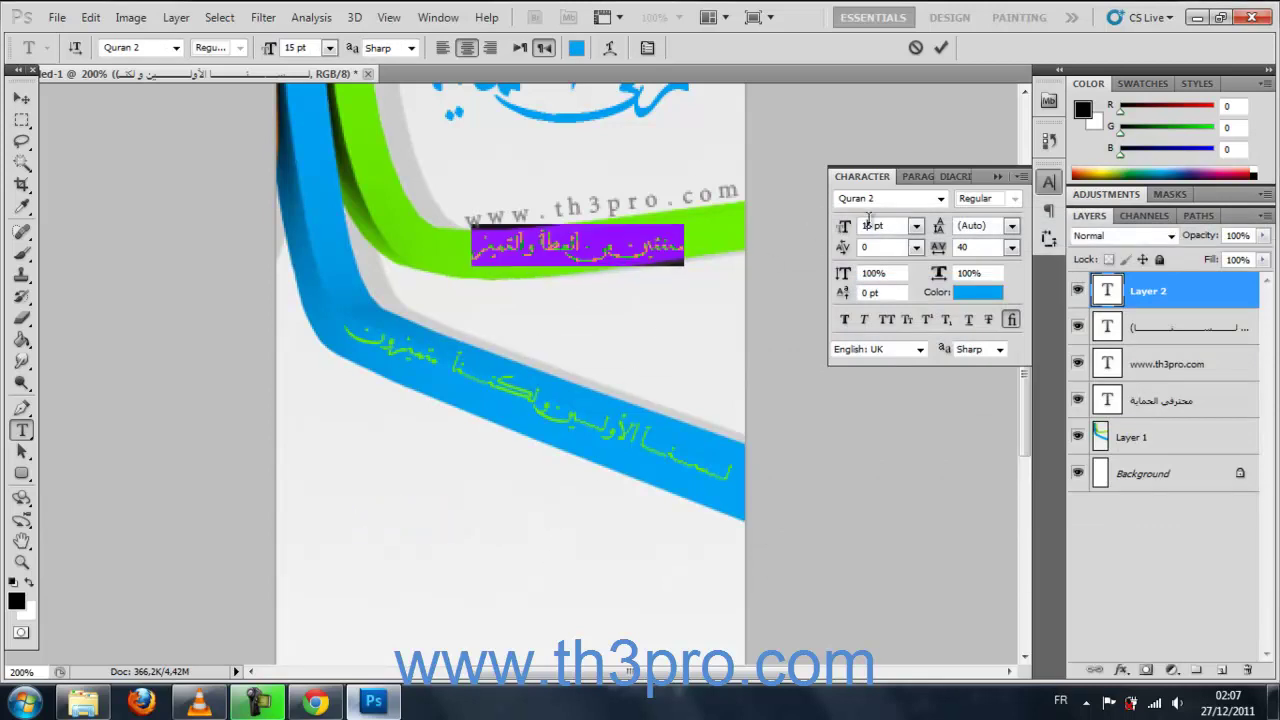
key("Up")
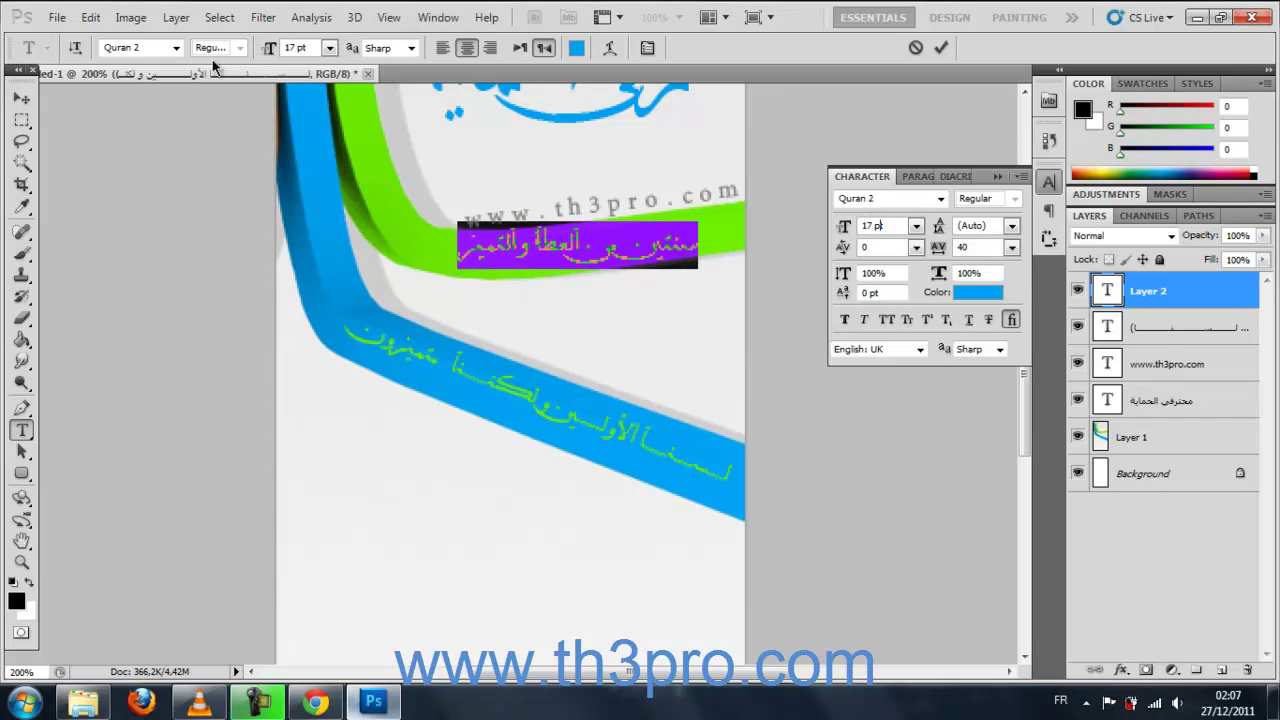
left_click(21, 97)
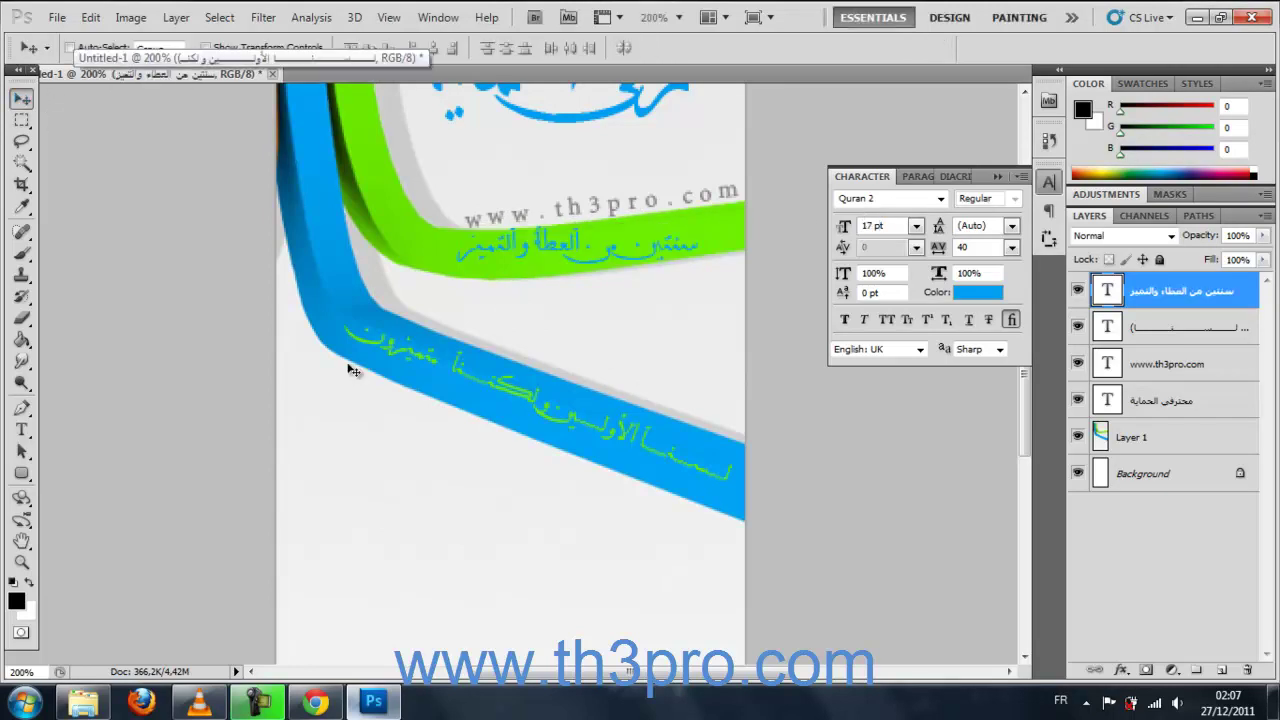
- Rotate the blue slogan about -6.67°, shift it right along the green stripe, and hide the character settings
key("ctrl+t")
left_click_drag(716, 316, 725, 300)
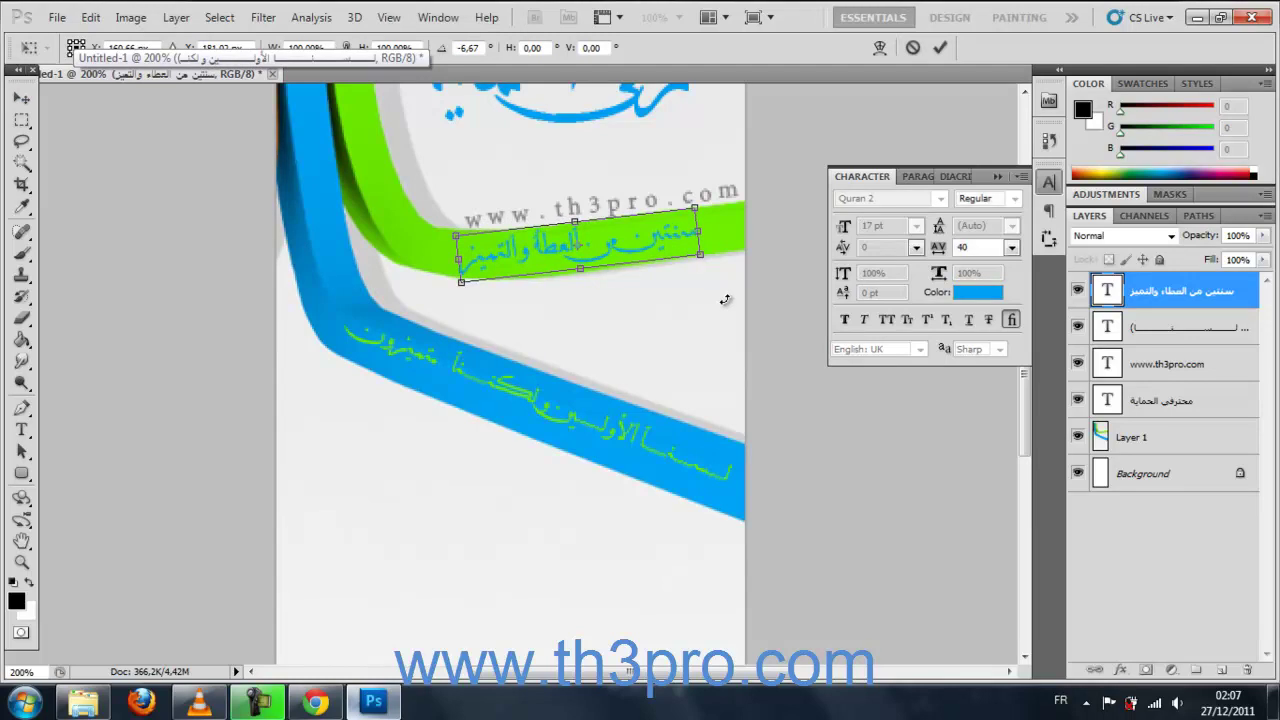
key("Return")
left_click_drag(634, 271, 656, 265)
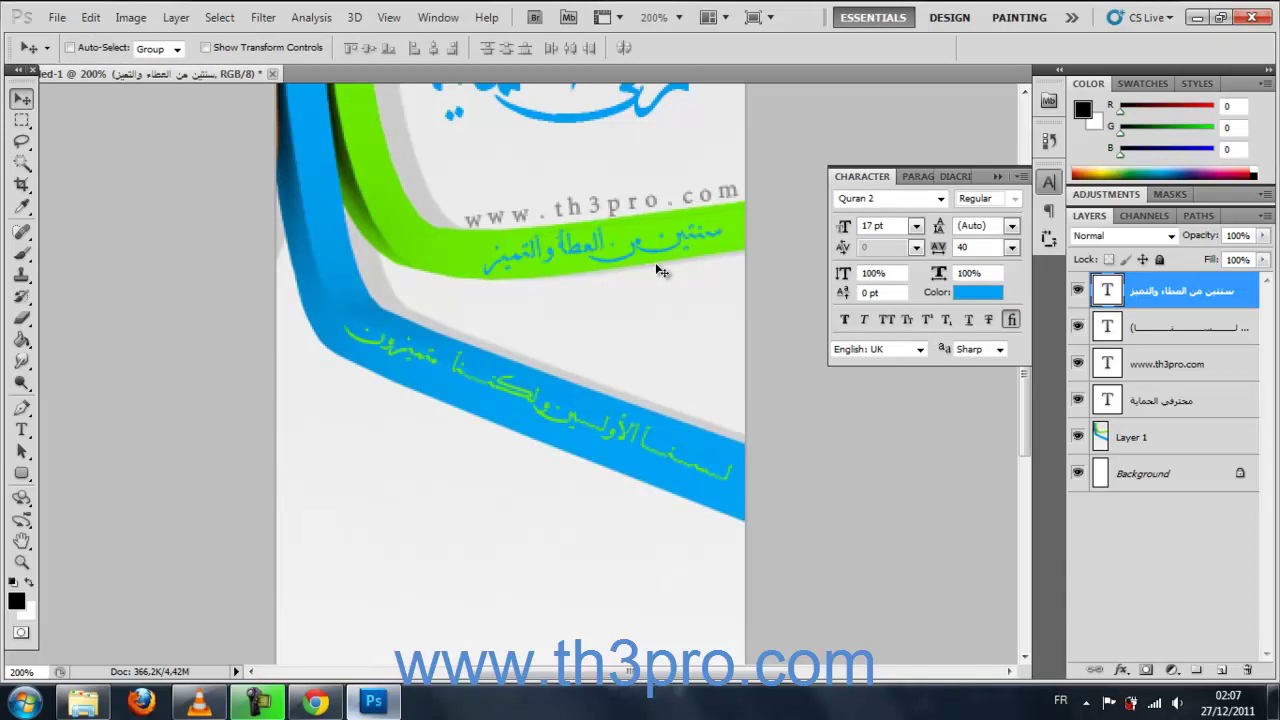
left_click(997, 177)
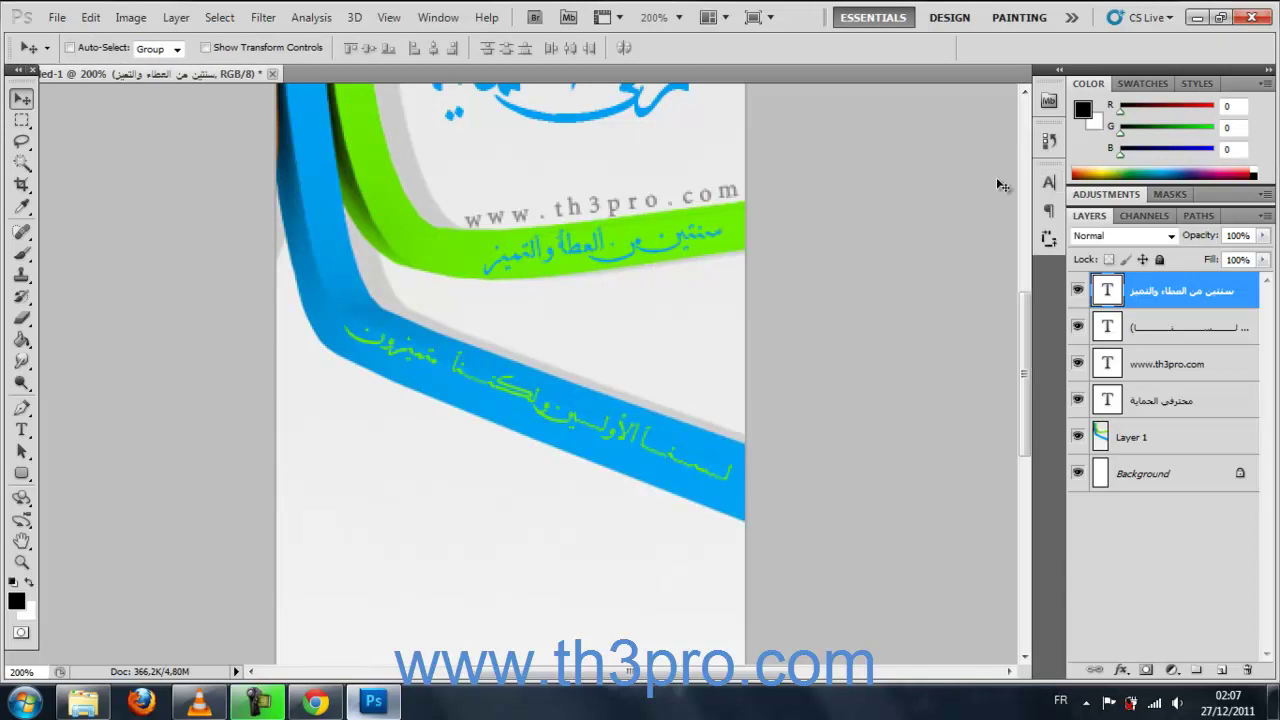
- Duplicate the site address text layer and move the copy down between the green and blue stripes
left_click(1180, 366)
key("ctrl+j")
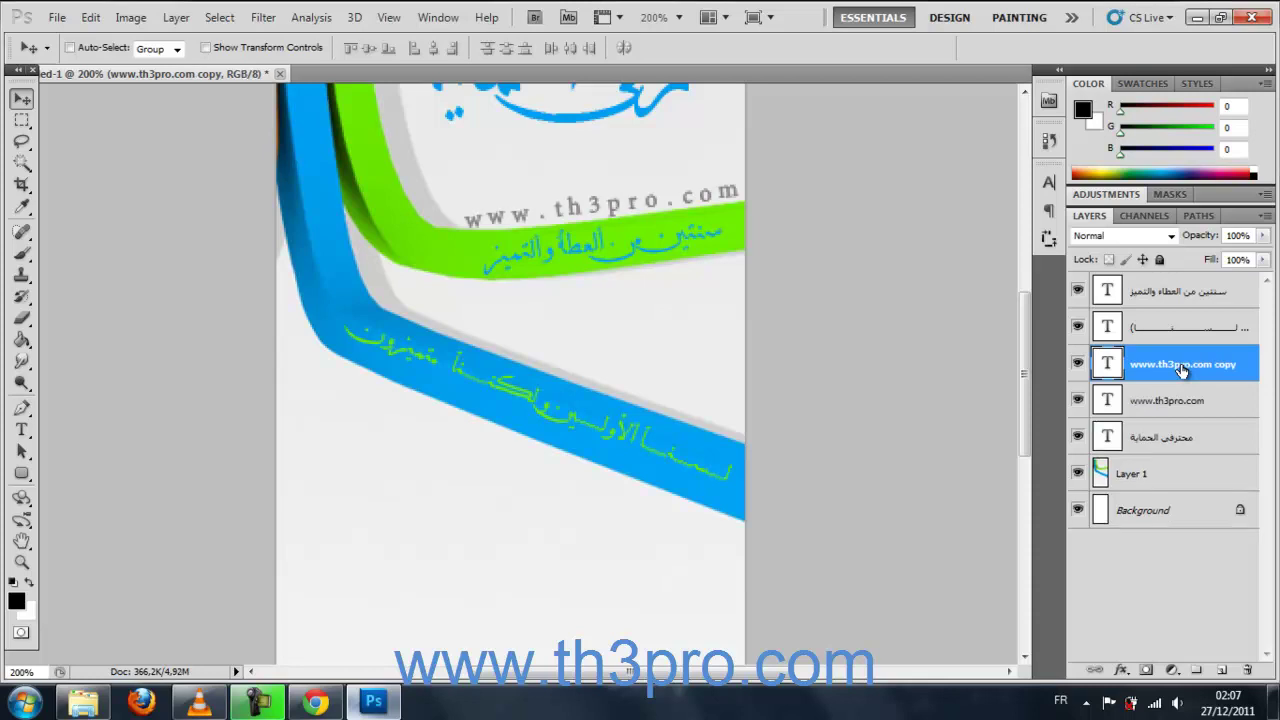
left_click_drag(731, 205, 760, 417)
- Rotate the copied site address about 22.94° and a further 3.31°, moving it down to follow the blue stripe's upper edge
key("ctrl+t")
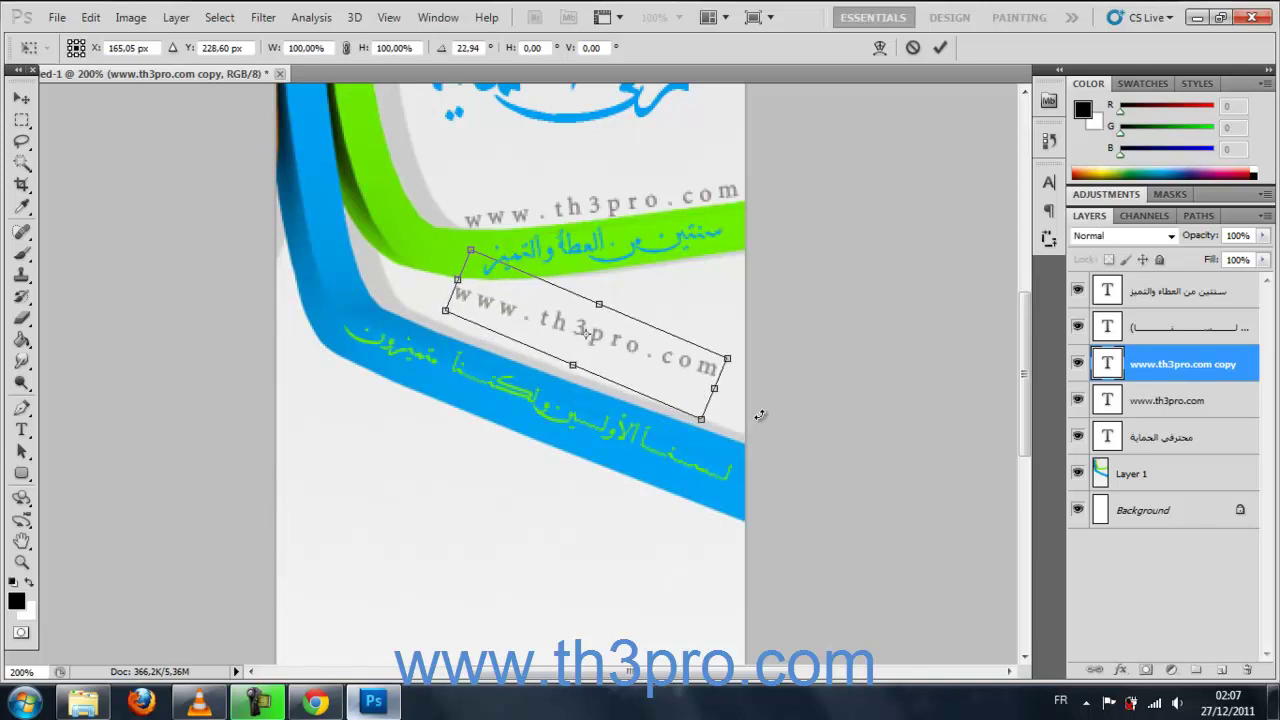
key("Return")
left_click_drag(648, 353, 649, 388)
key("ctrl+t")
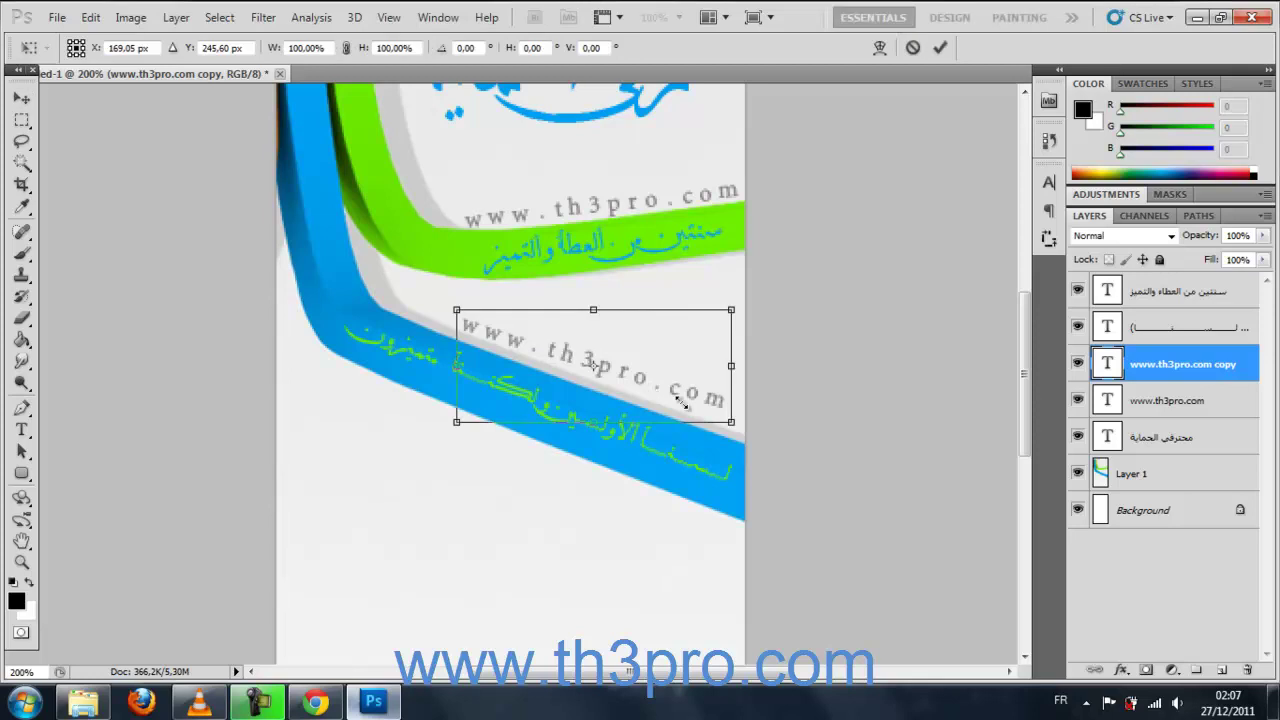
left_click_drag(833, 475, 833, 492)
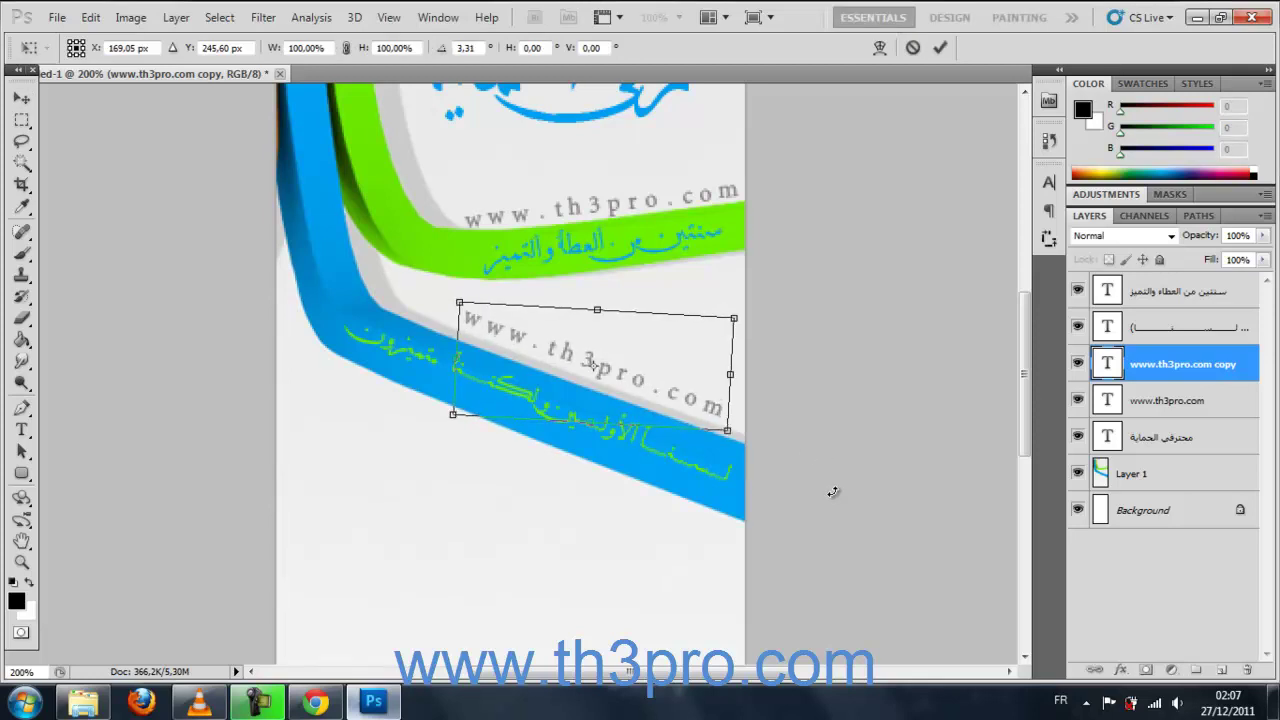
key("Return")
- Select all text in the copied site address layer and set its font size to 12 pt
double_click(1107, 364)
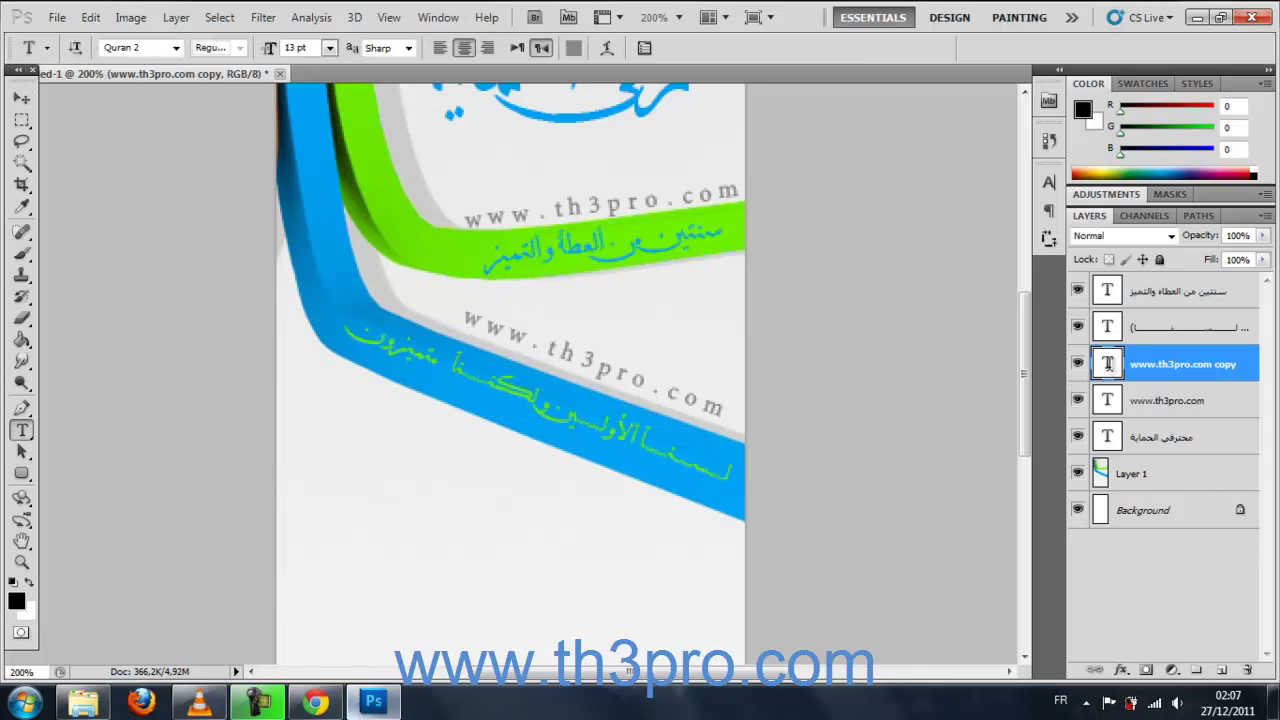
left_click(1048, 181)
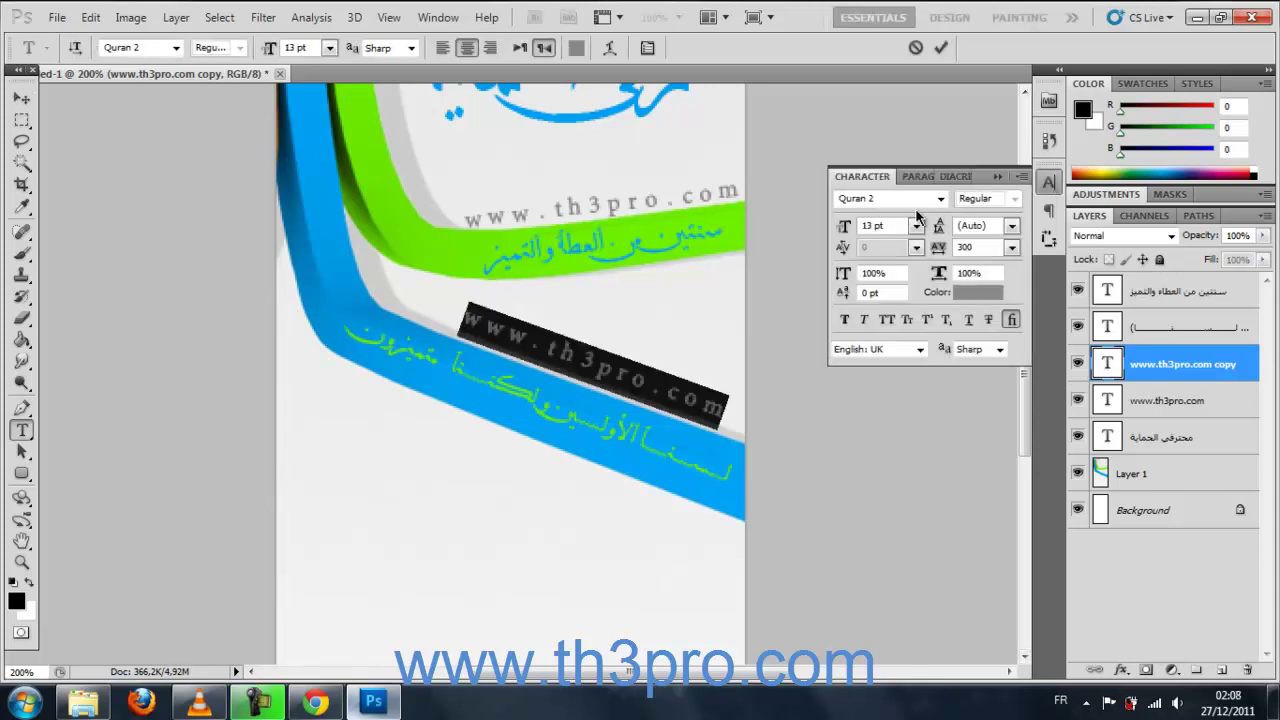
key("Down")
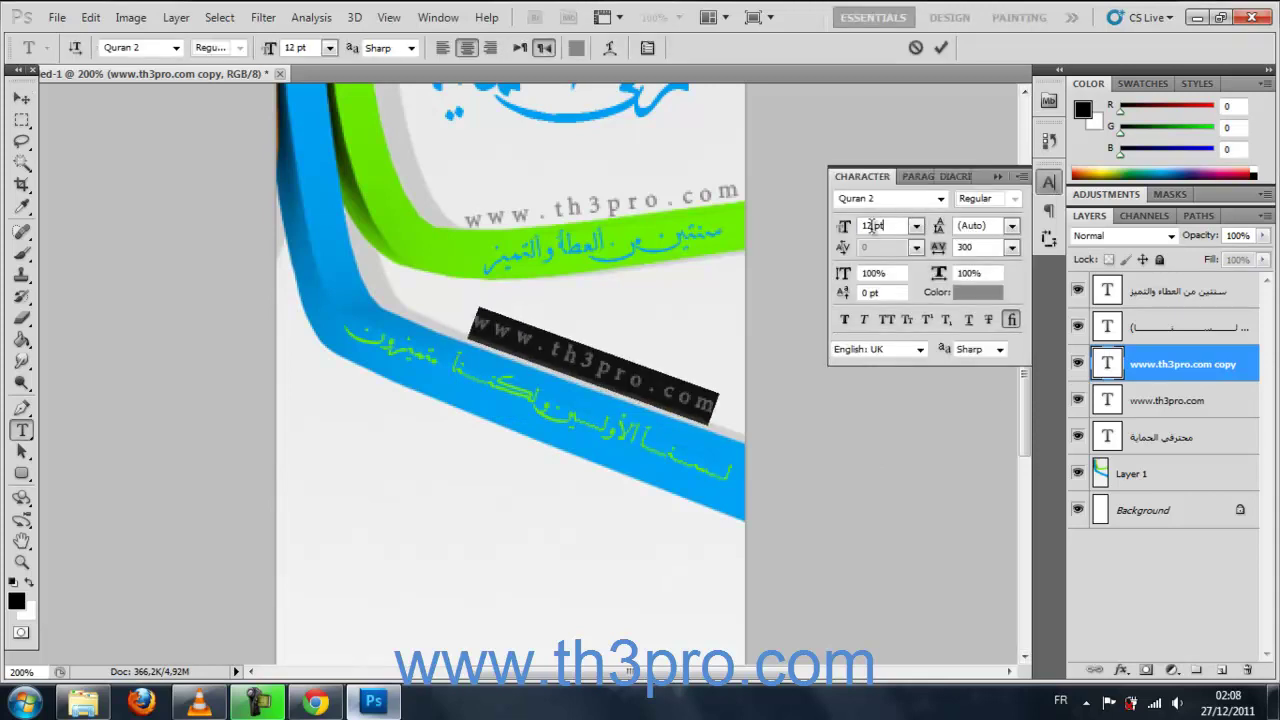
- Increase the copied site address's tracking to 720, commit the text and hide the character settings
key("Up")
key("Up")
key("Up")
key("Up")
key("Up")
key("Up")
key("Up")
key("Up")
key("Up")
key("Up")
key("Up")
key("Up")
key("Up")
key("Up")
key("Up")
key("Up")
key("Up")
key("Up")
key("Up")
key("Up")
key("Up")
key("Up")
key("Up")
key("Up")
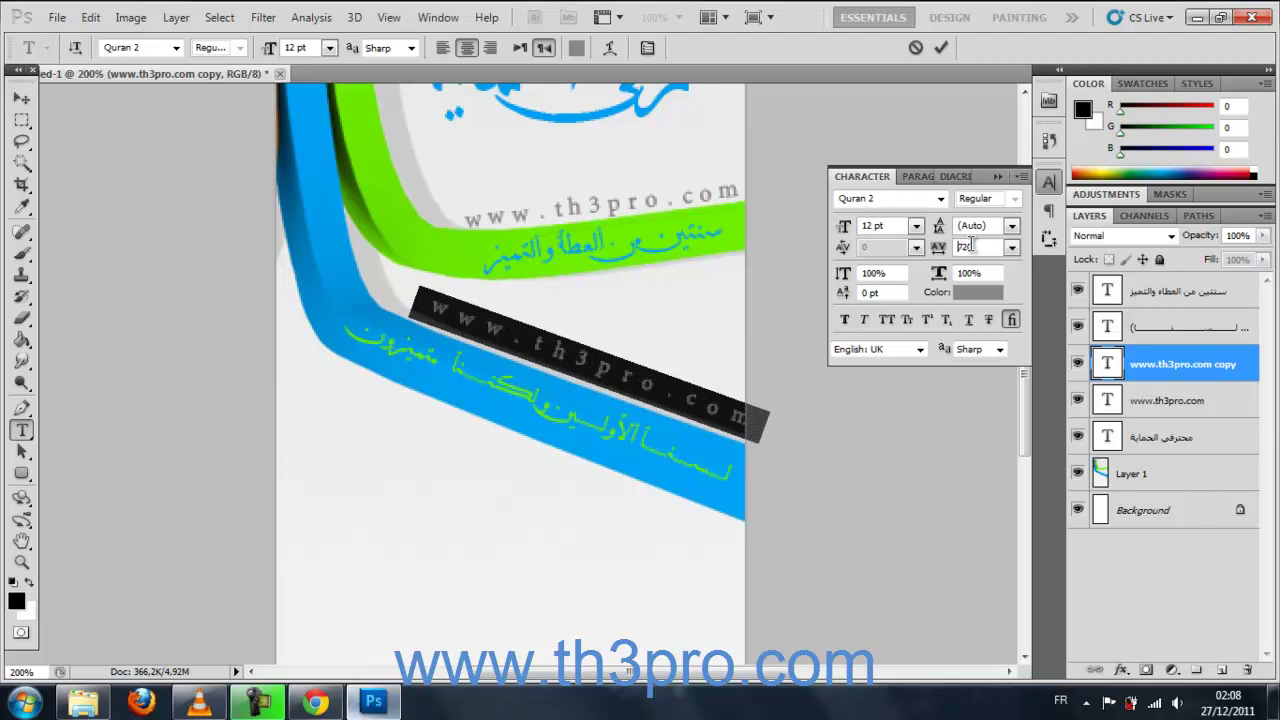
key("Up")
key("Up")
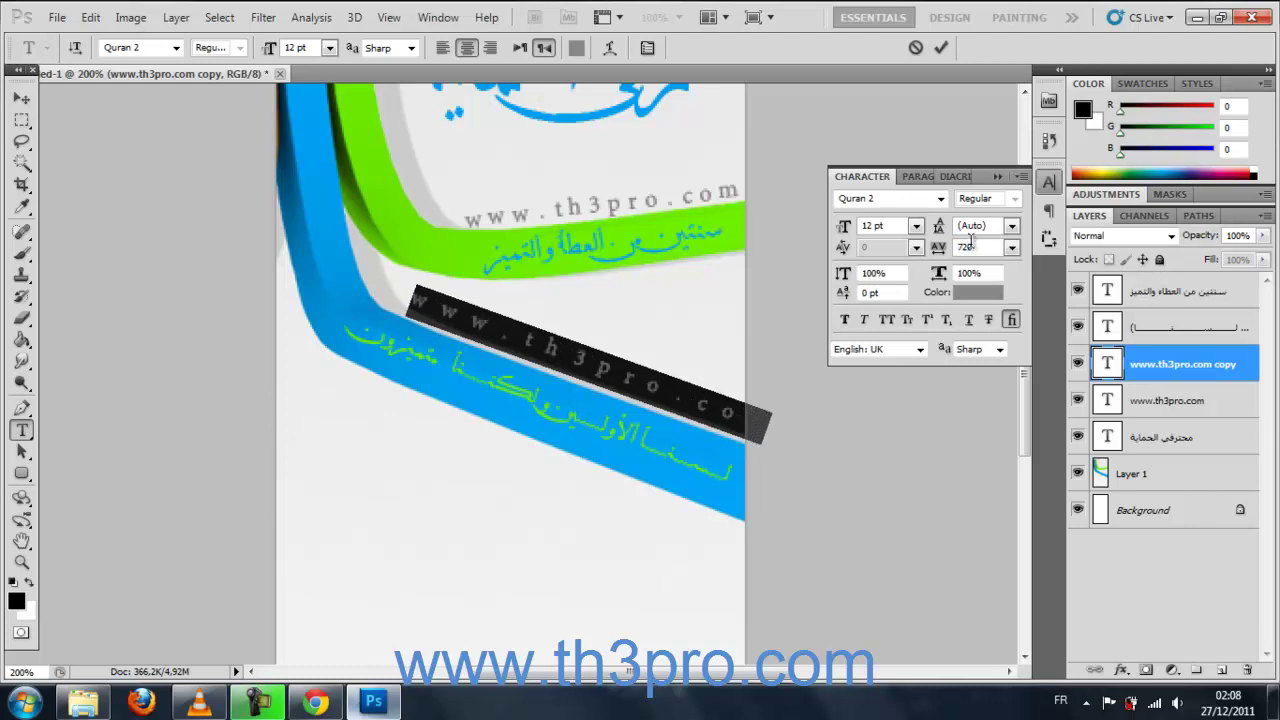
left_click(997, 176)
left_click(21, 98)
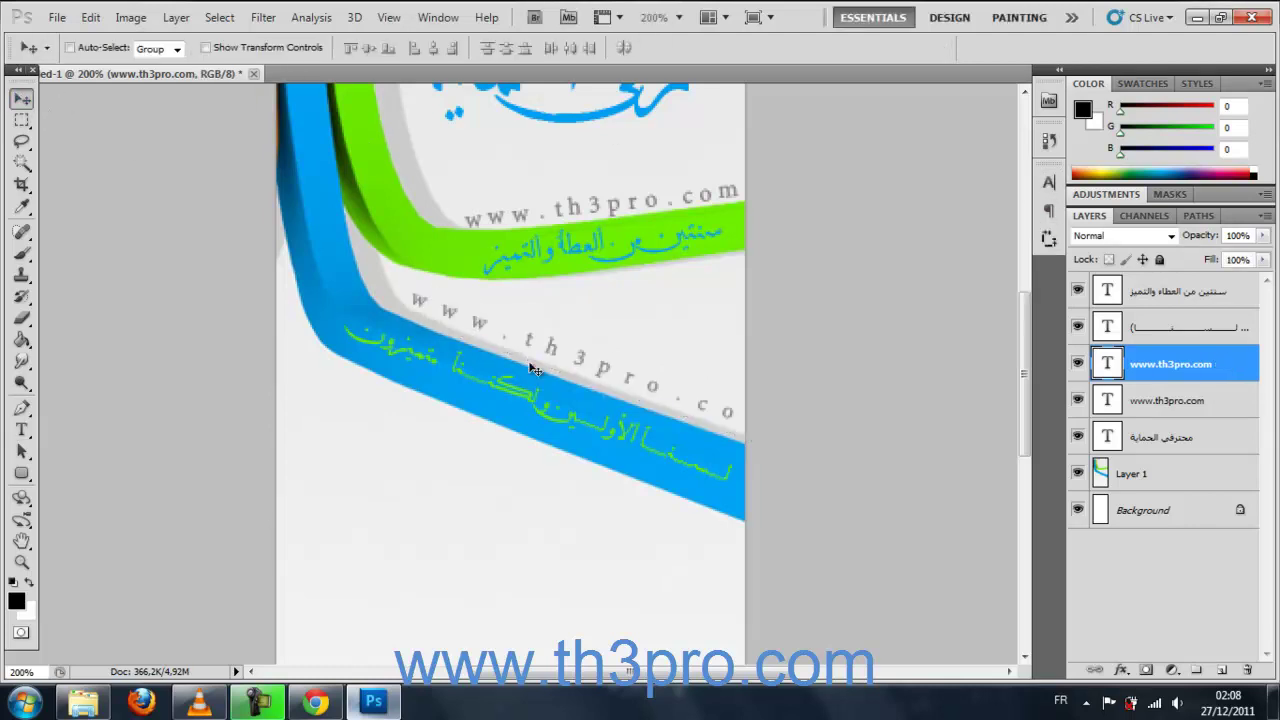
- Shift the widened site address left and fine-tune its position so it fits along the blue stripe's upper edge
key("shift+Left")
key("Up")
key("Up")
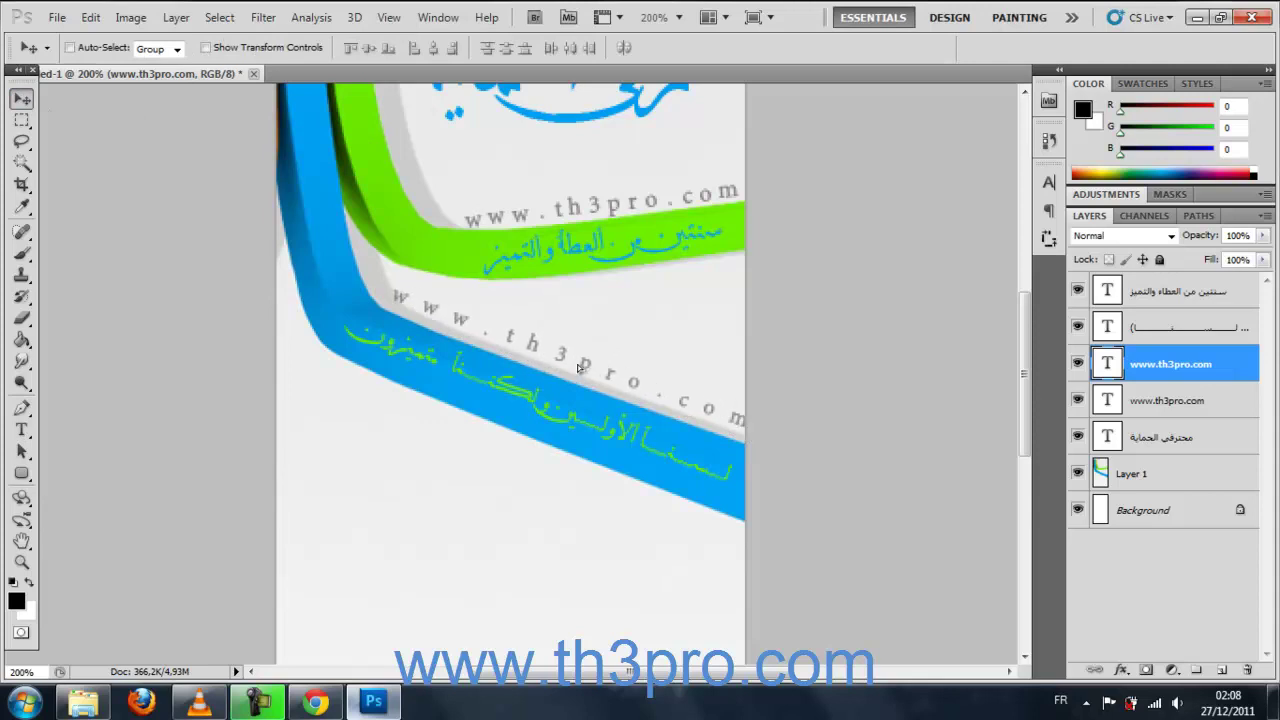
left_click_drag(575, 368, 562, 366)
key("Right")
key("Down")
key("Right")
key("Down")
key("Down")
key("Down")
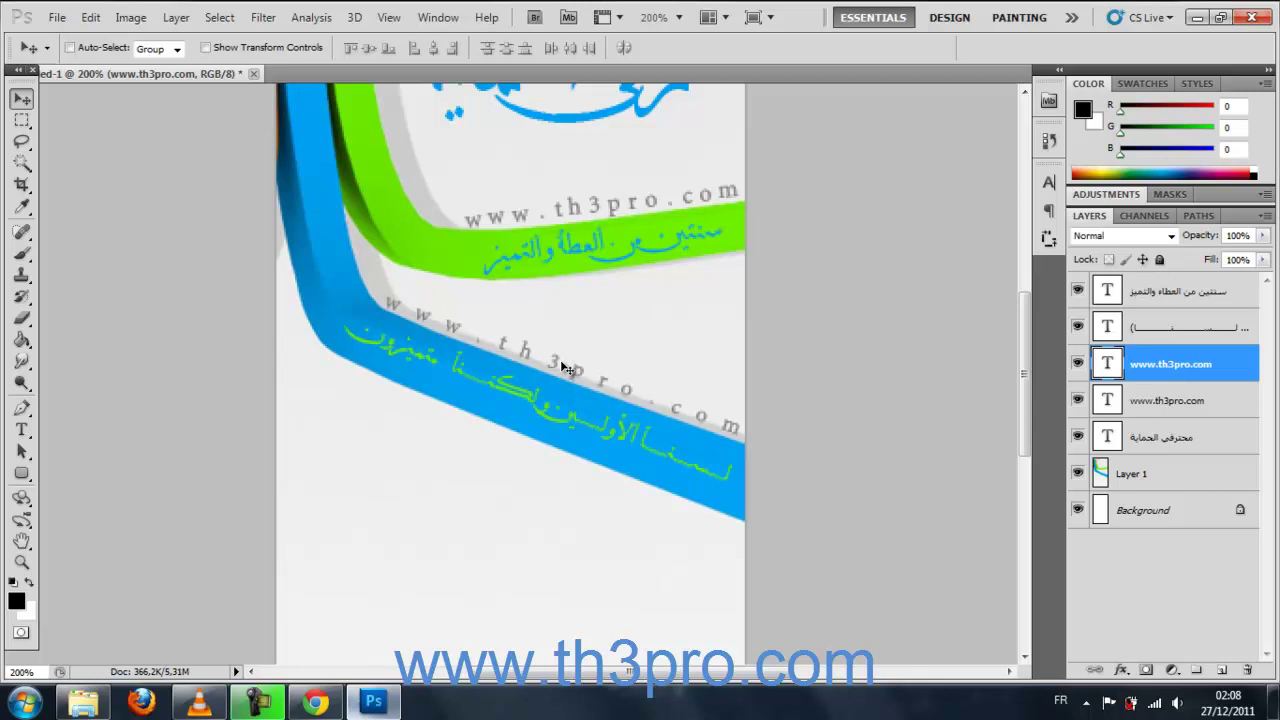
key("Up")
key("Up")
key("ctrl+minus")
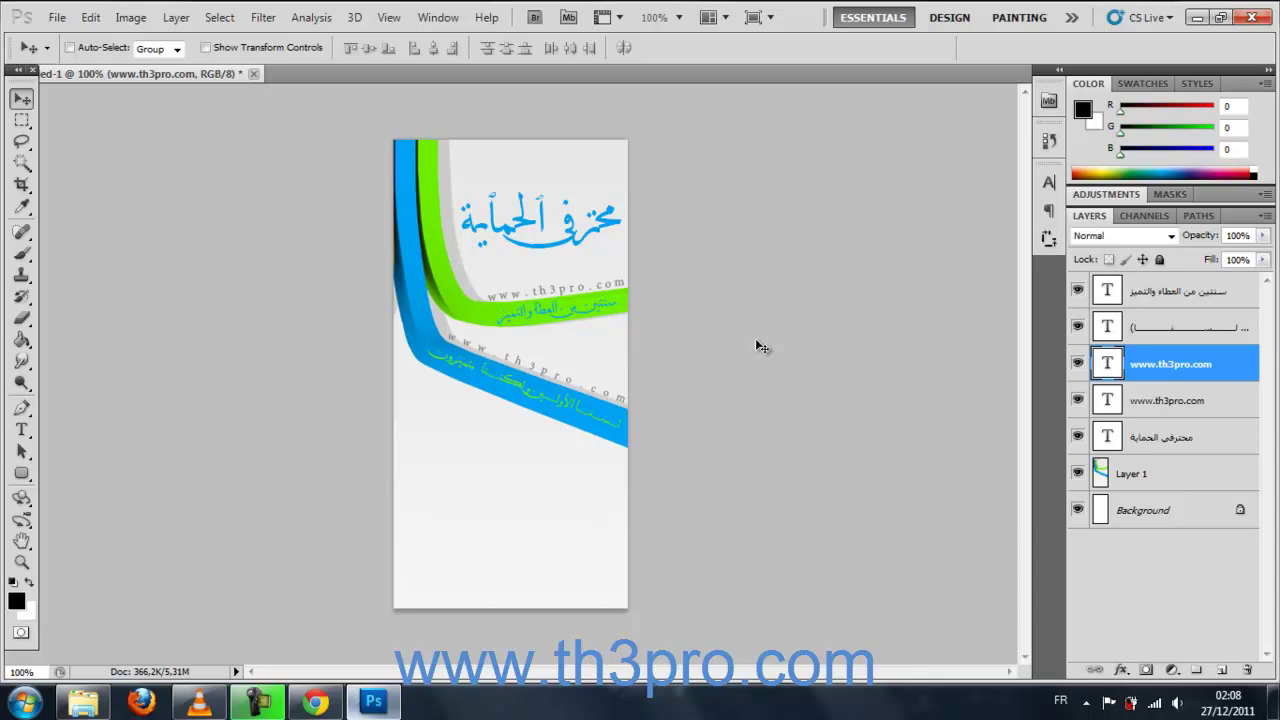
- Switch to the th3 folder and place image 63, the figure with the first-aid case, into the banner
left_click(88, 705)
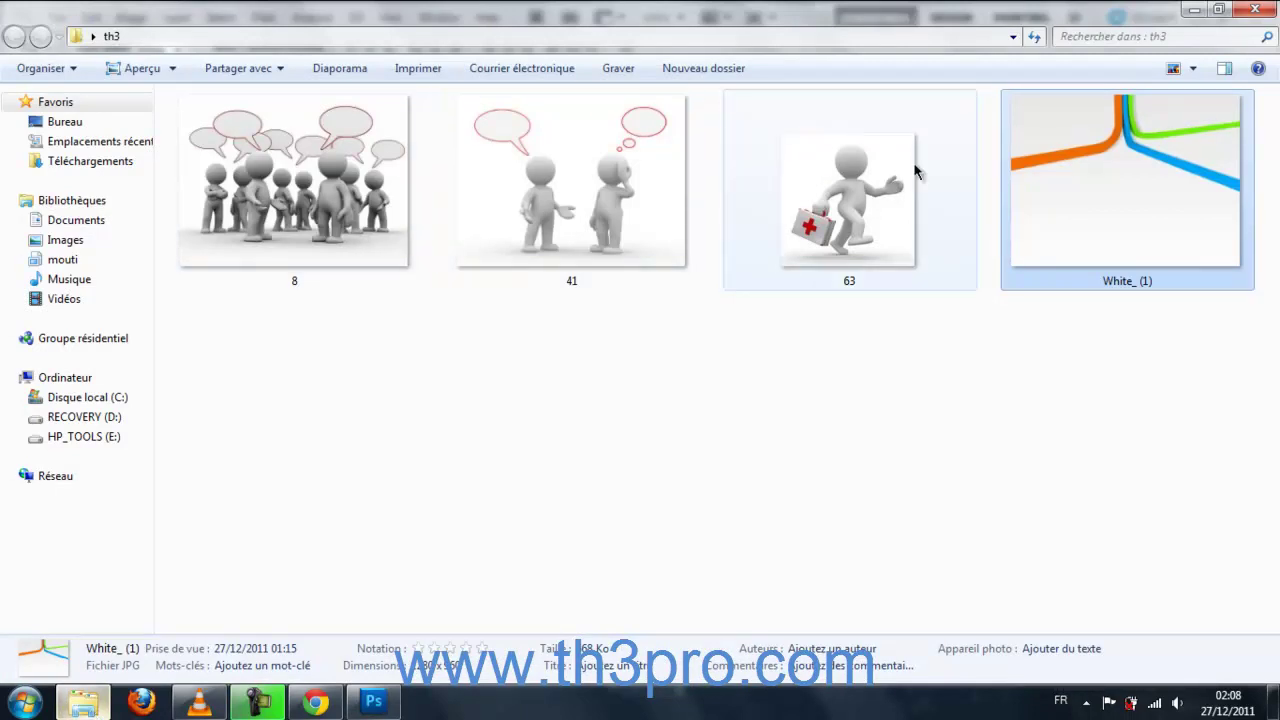
left_click(872, 192)
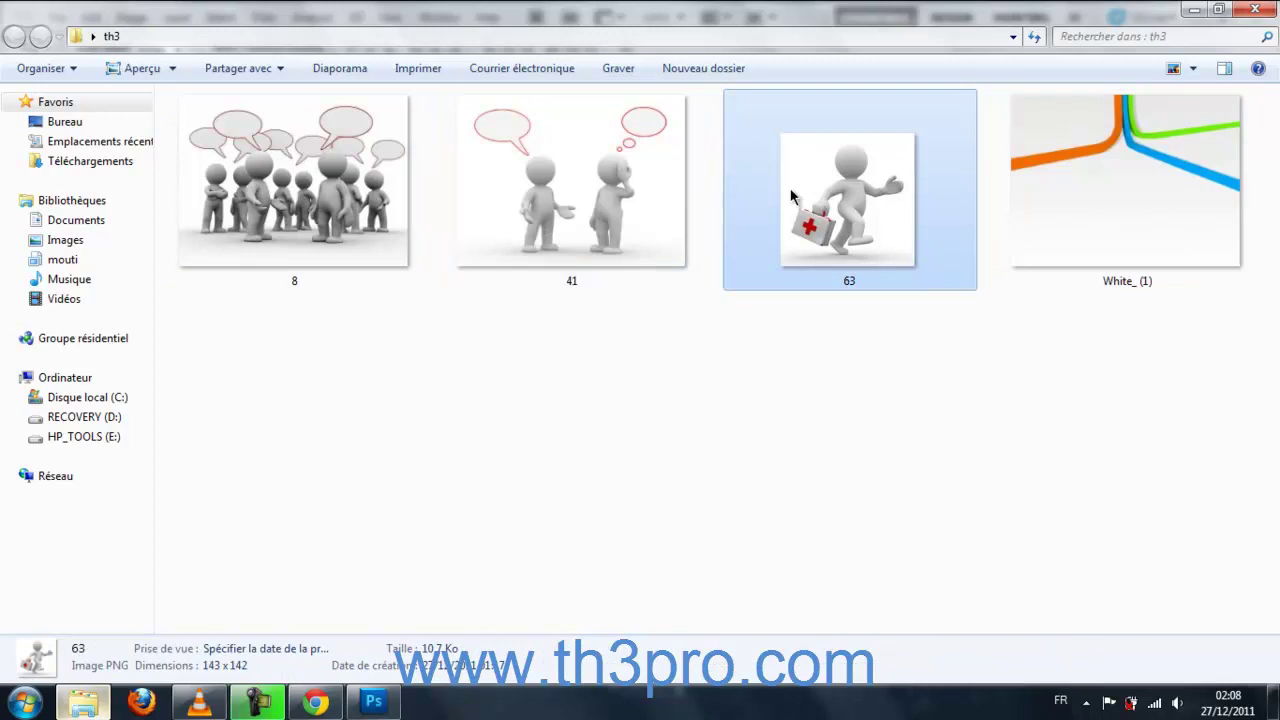
left_click_drag(868, 205, 494, 540)
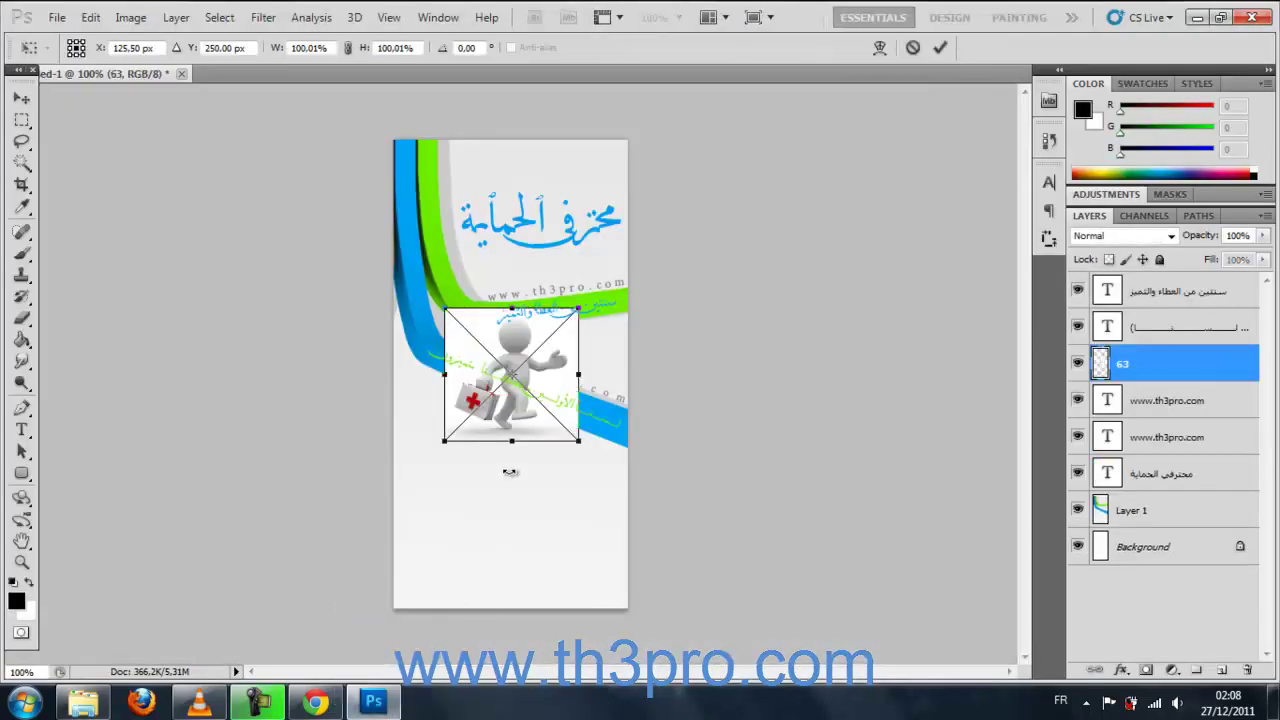
- Move the placed figure to the banner's bottom-left corner, enlarge it to about 157.56% and commit it
left_click_drag(506, 408, 449, 578)
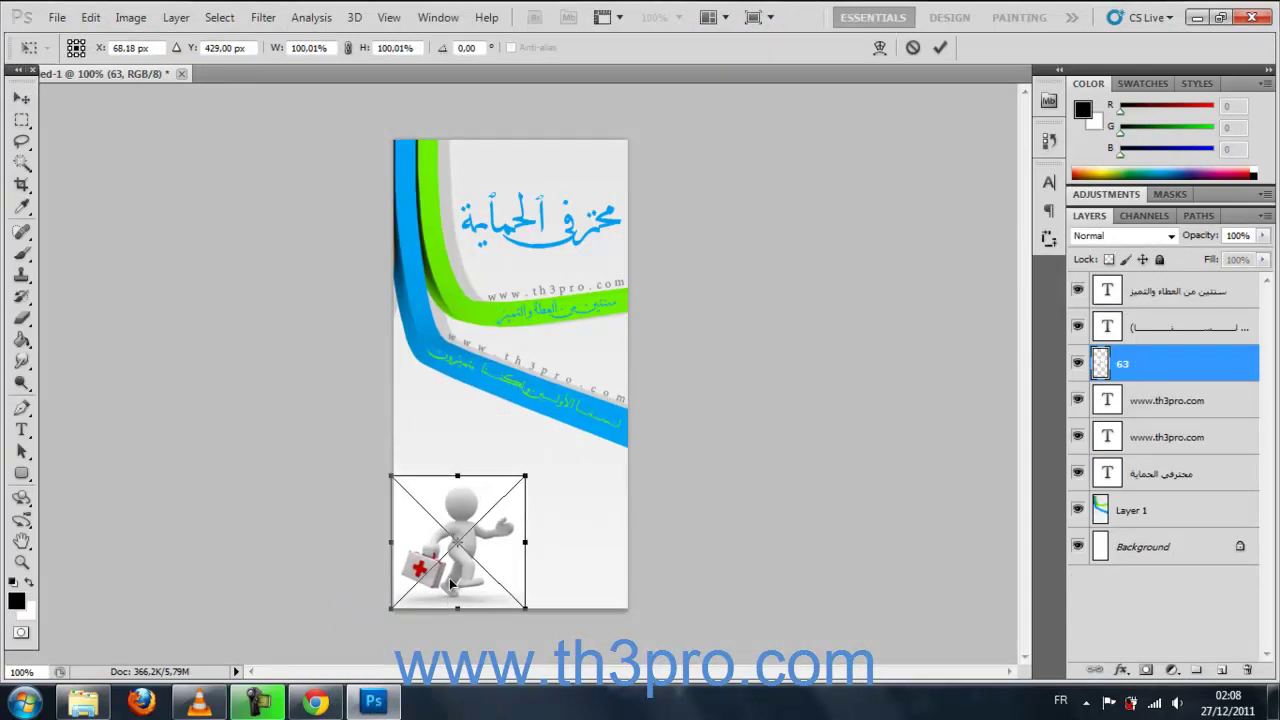
left_click_drag(527, 477, 601, 398)
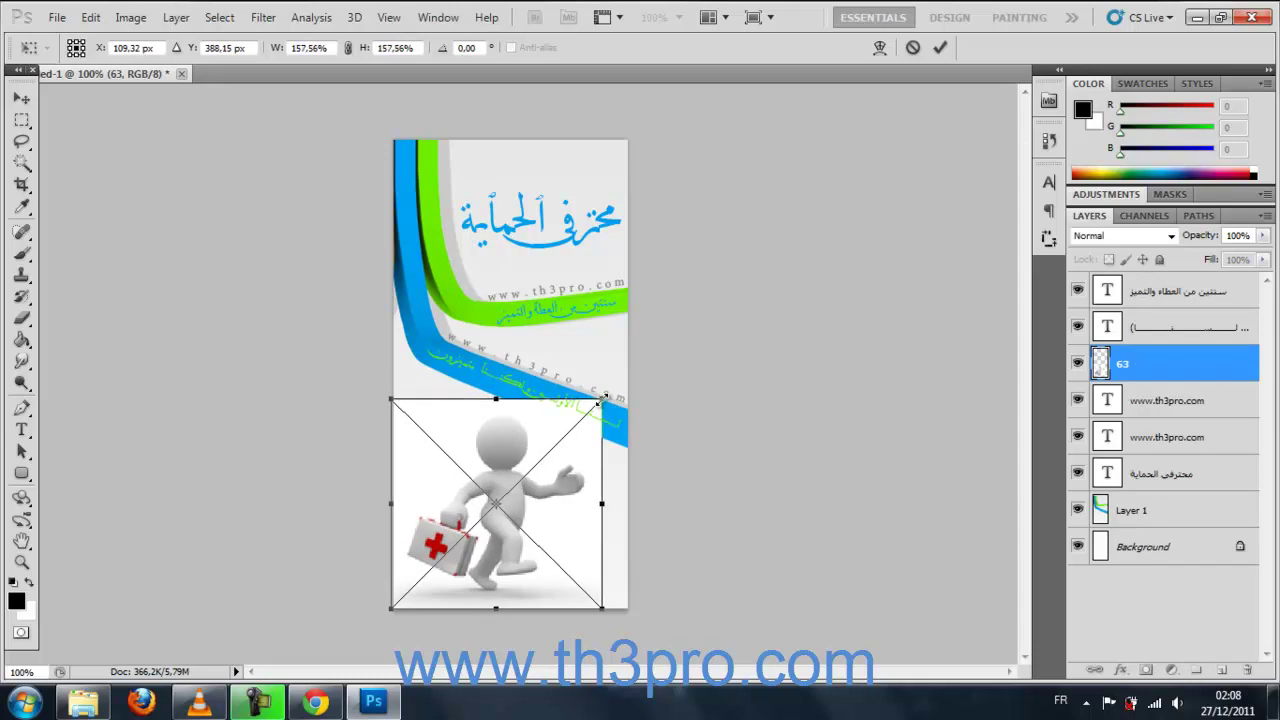
key("Return")
- Set layer 63's blending mode to Multiply and rasterize the layer
left_click(1116, 240)
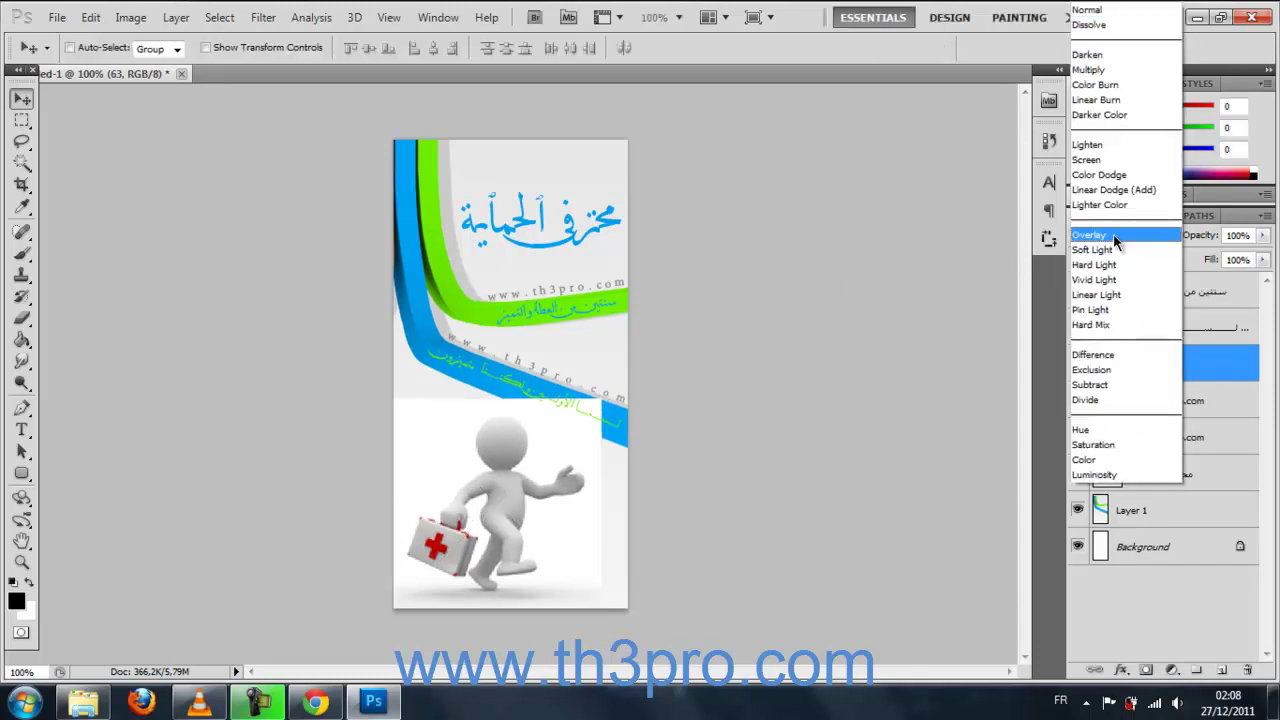
left_click(1092, 70)
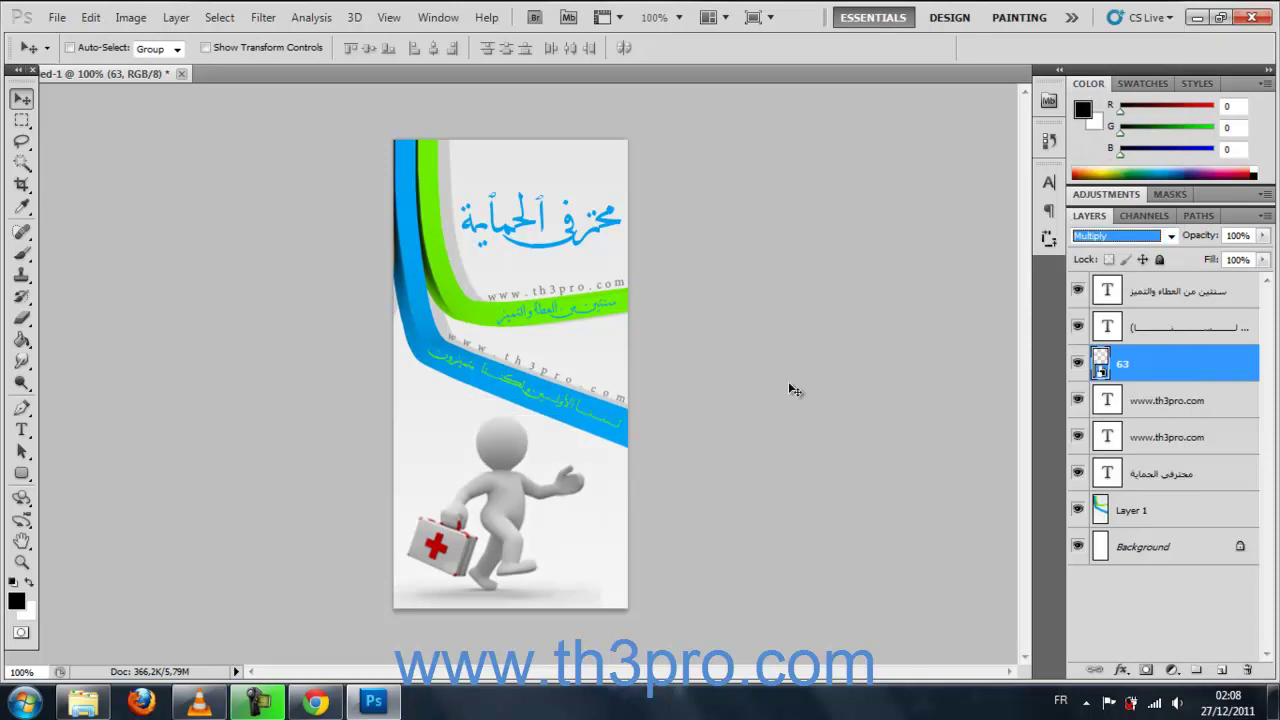
left_click(22, 340)
left_click(440, 482)
key("Return")
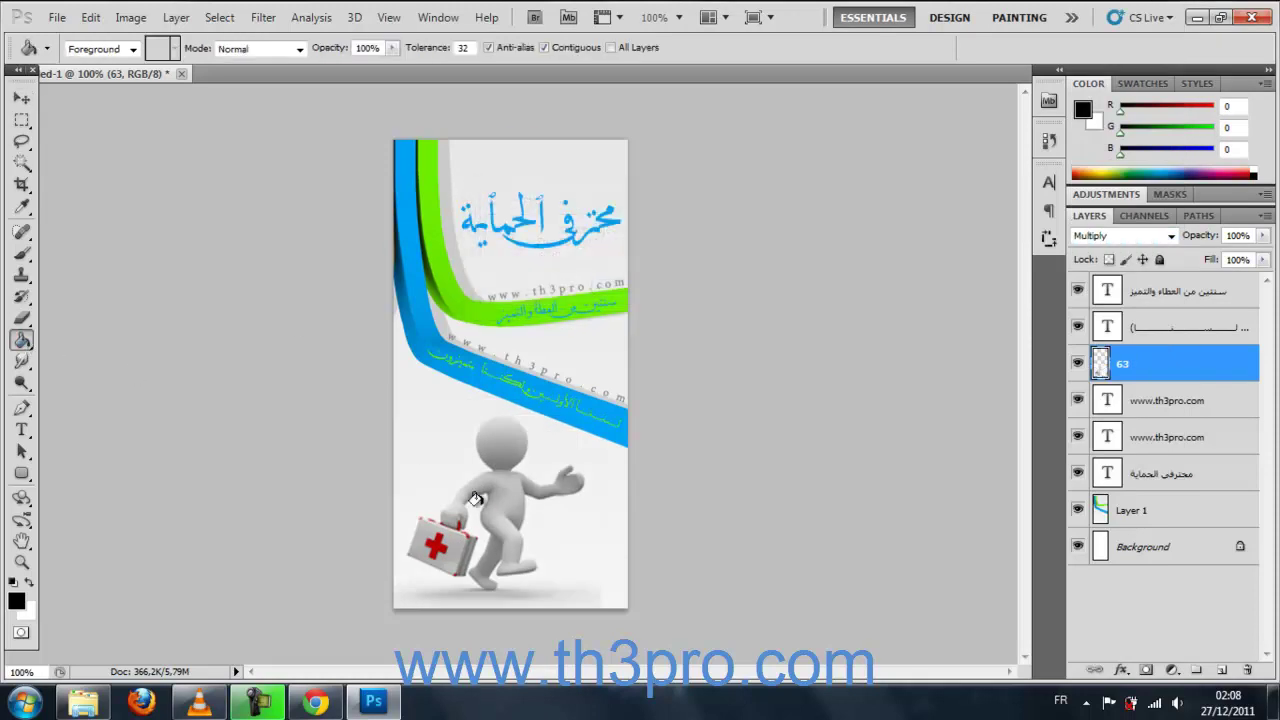
left_click(22, 98)
- Make a narrow rectangular selection over the visible lower-right edge of the figure image's shadow
key("ctrl+plus")
left_click_drag(464, 485, 408, 232)
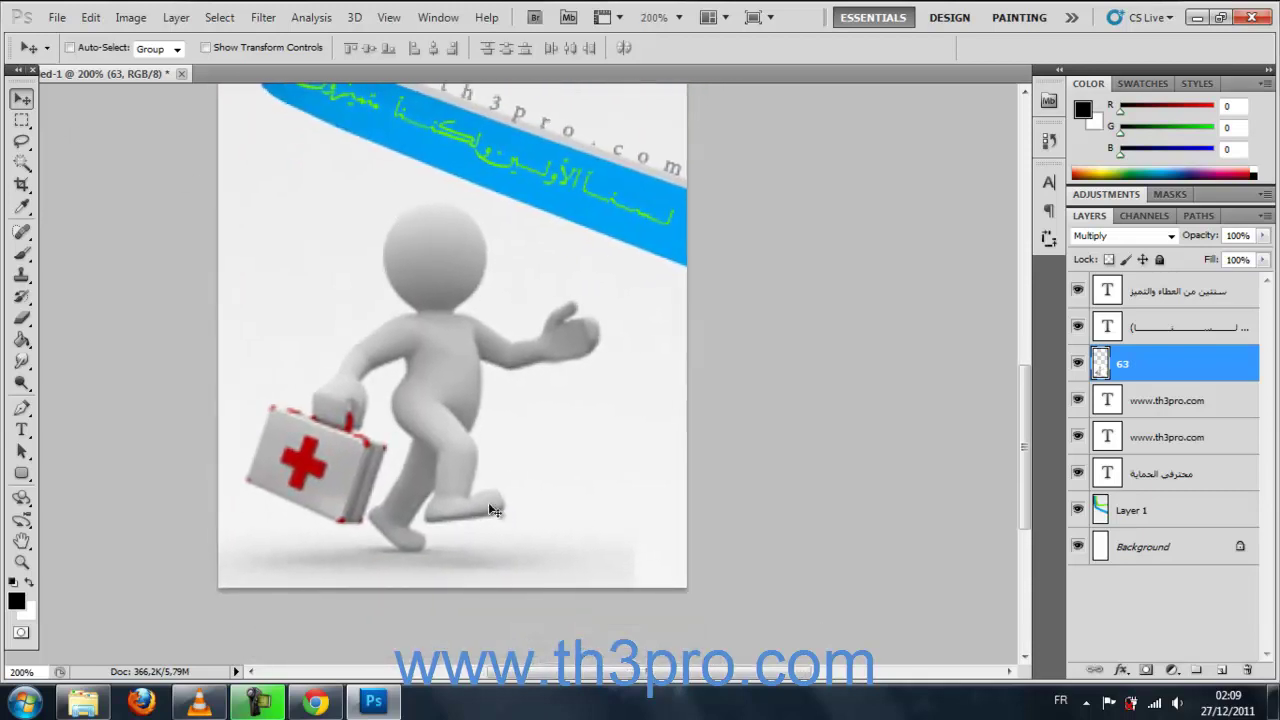
left_click(22, 121)
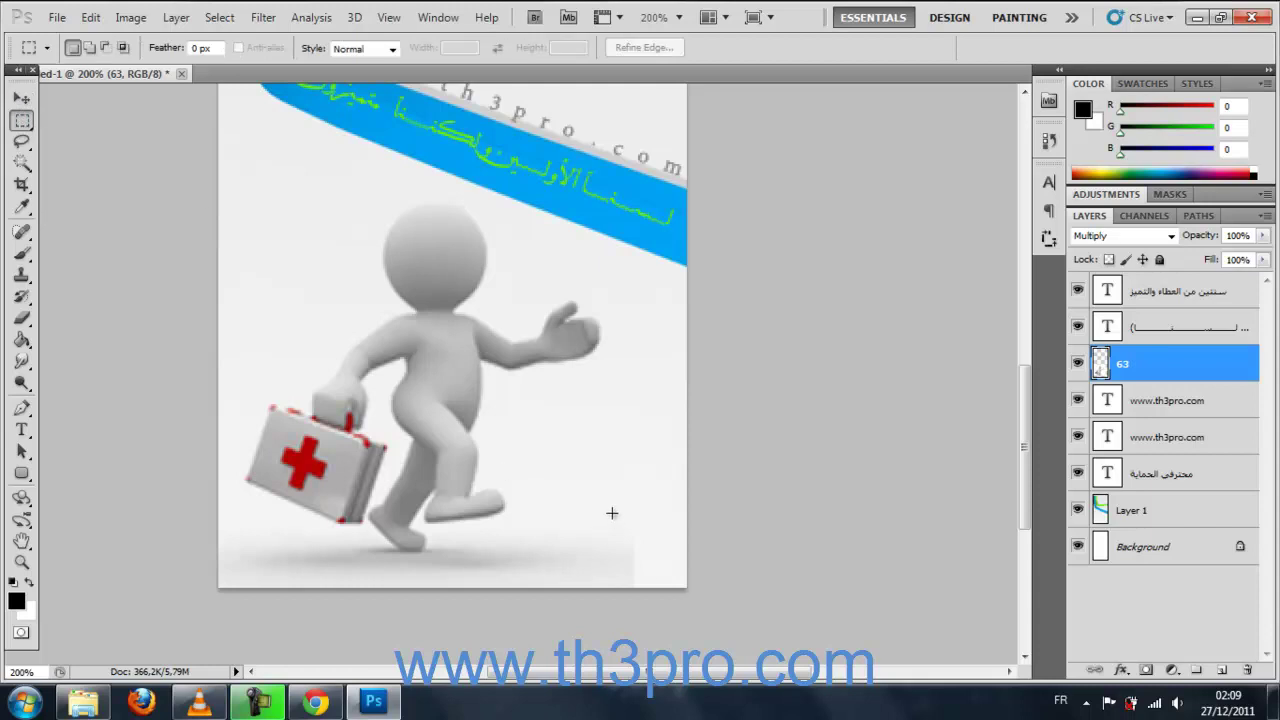
left_click_drag(612, 502, 655, 601)
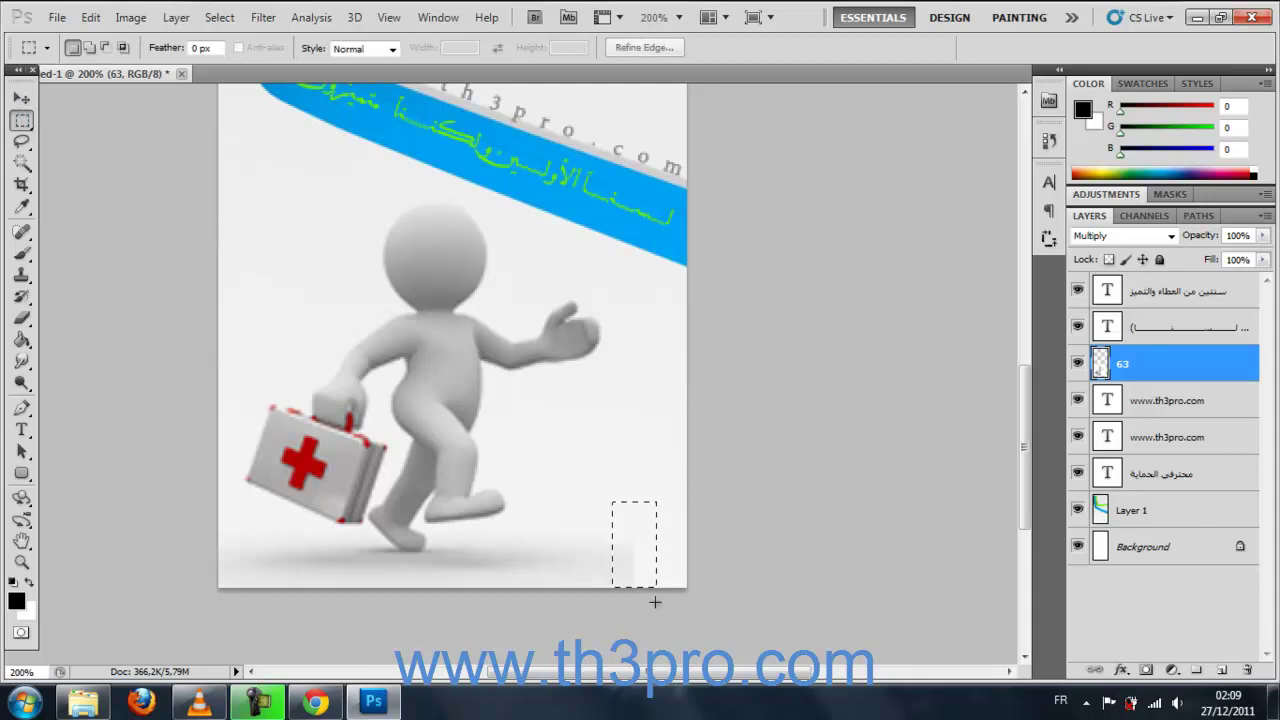
key("ctrl+t")
key("Return")
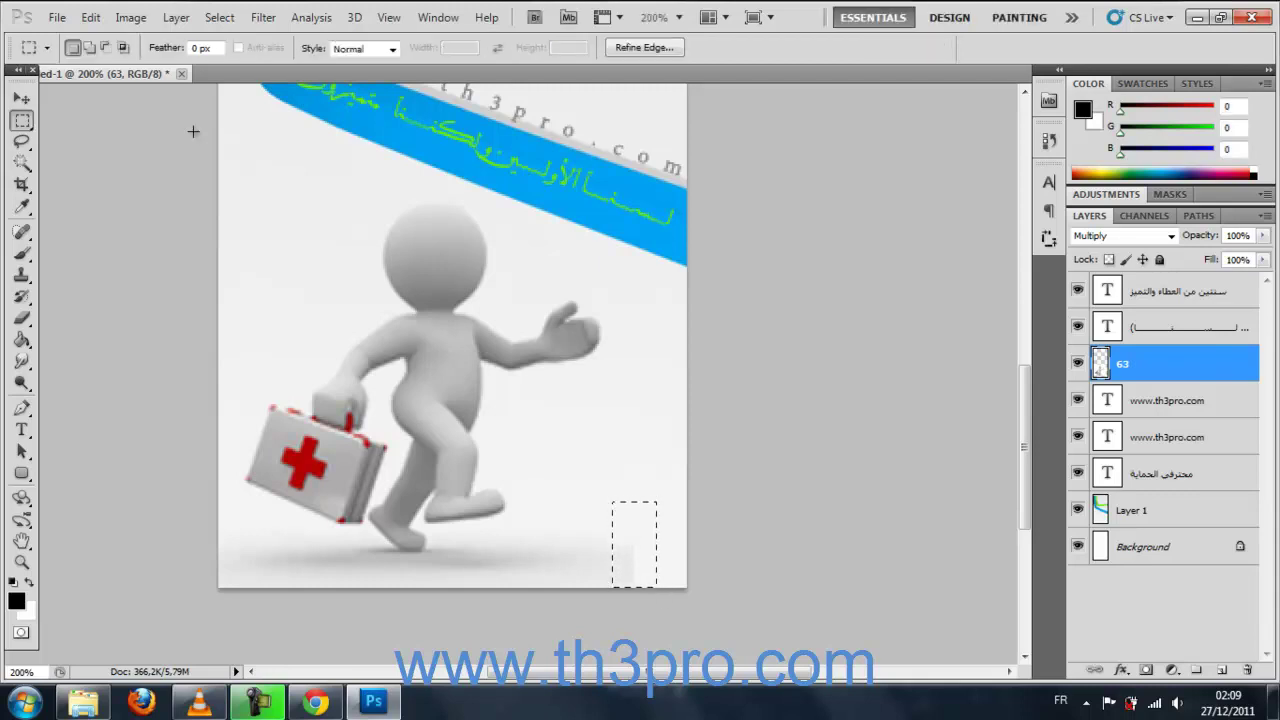
- Stretch the selected shadow strip horizontally to about 447.92% past the banner's right edge with Free Transform, and deselect
left_click(91, 20)
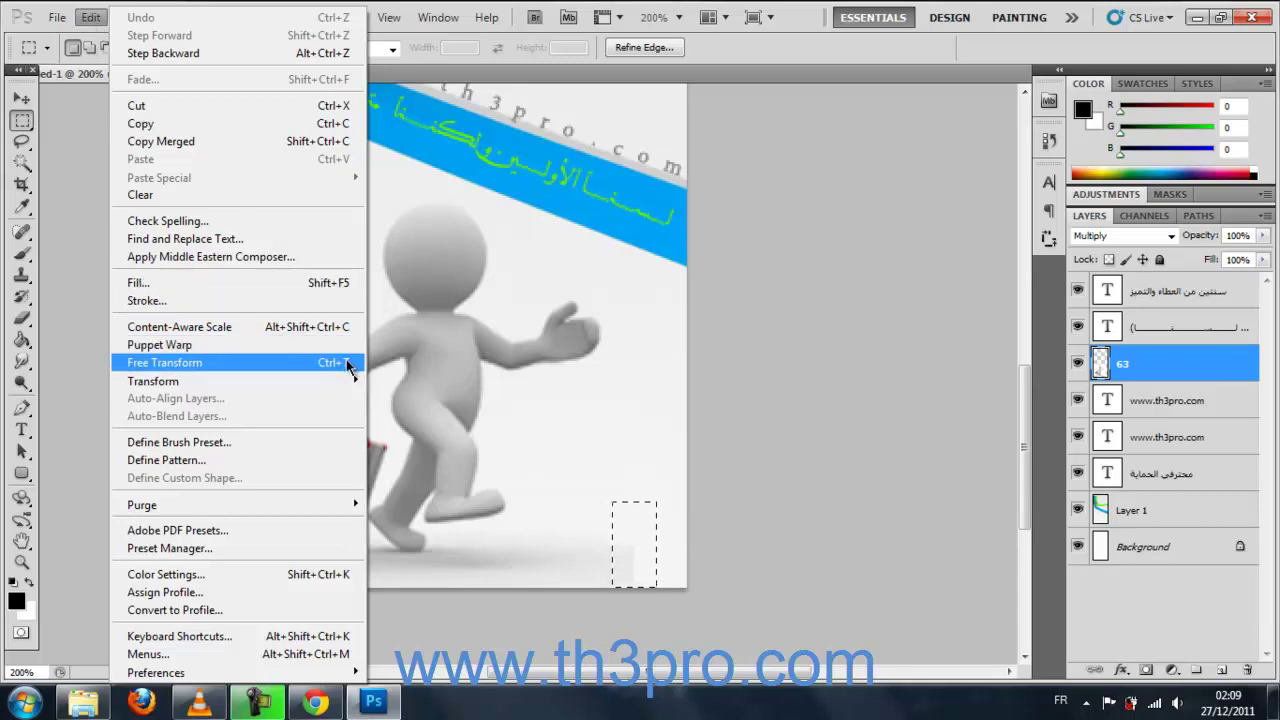
left_click(316, 364)
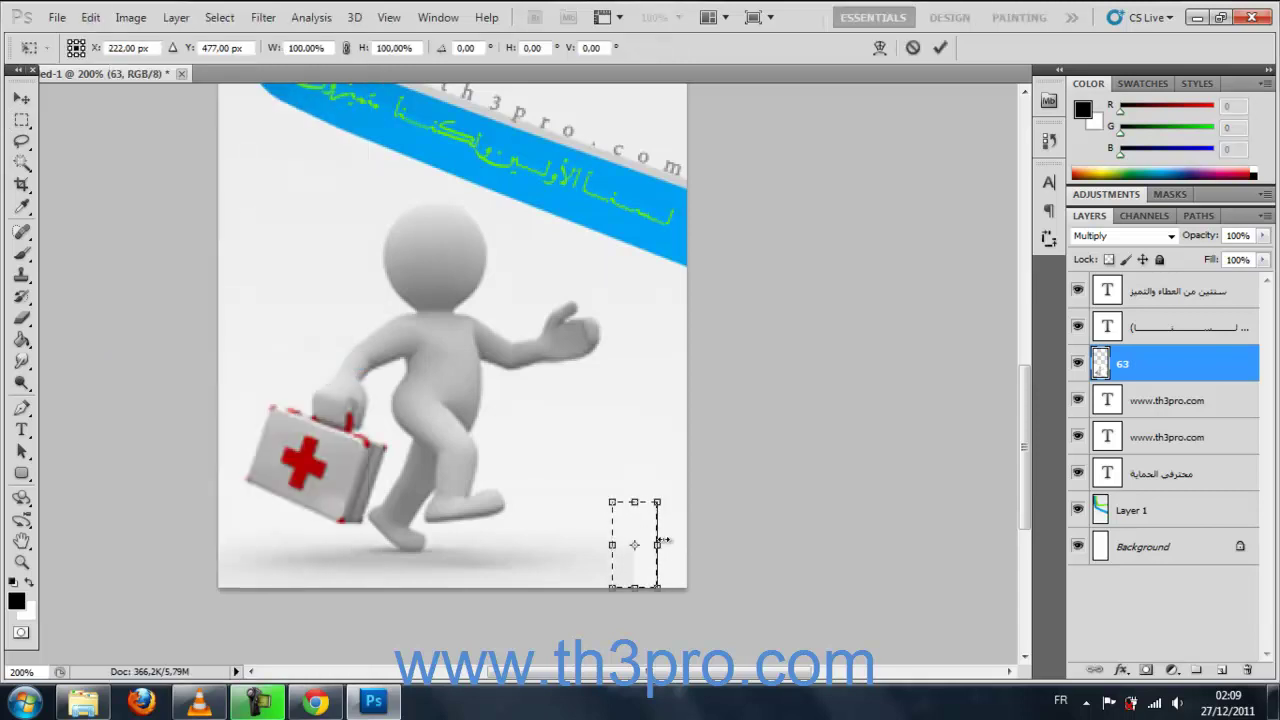
left_click_drag(657, 545, 815, 545)
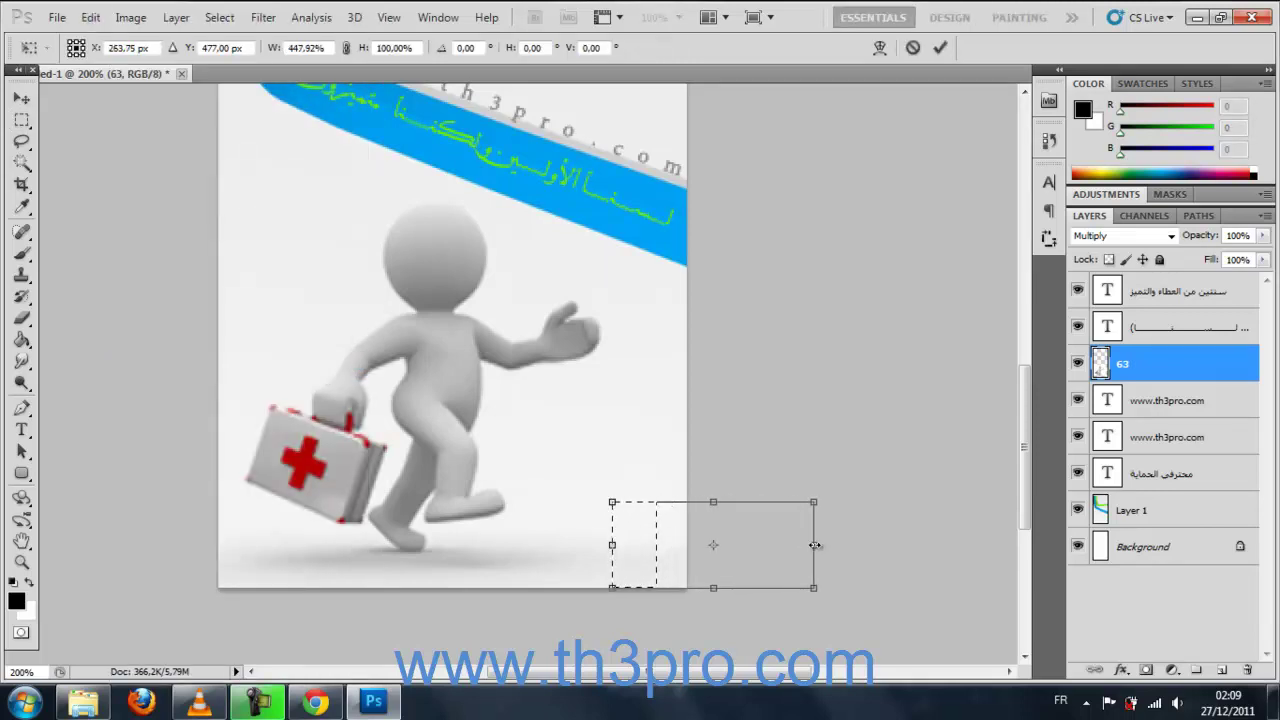
key("Escape")
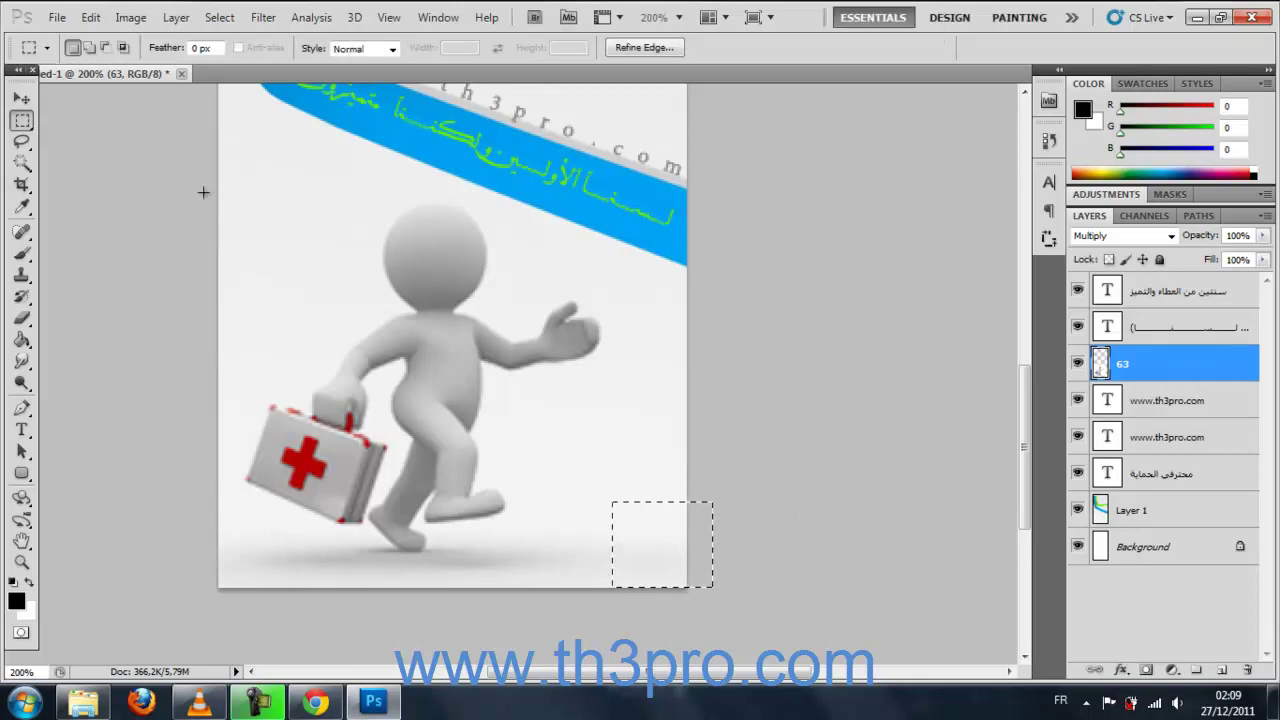
left_click(22, 98)
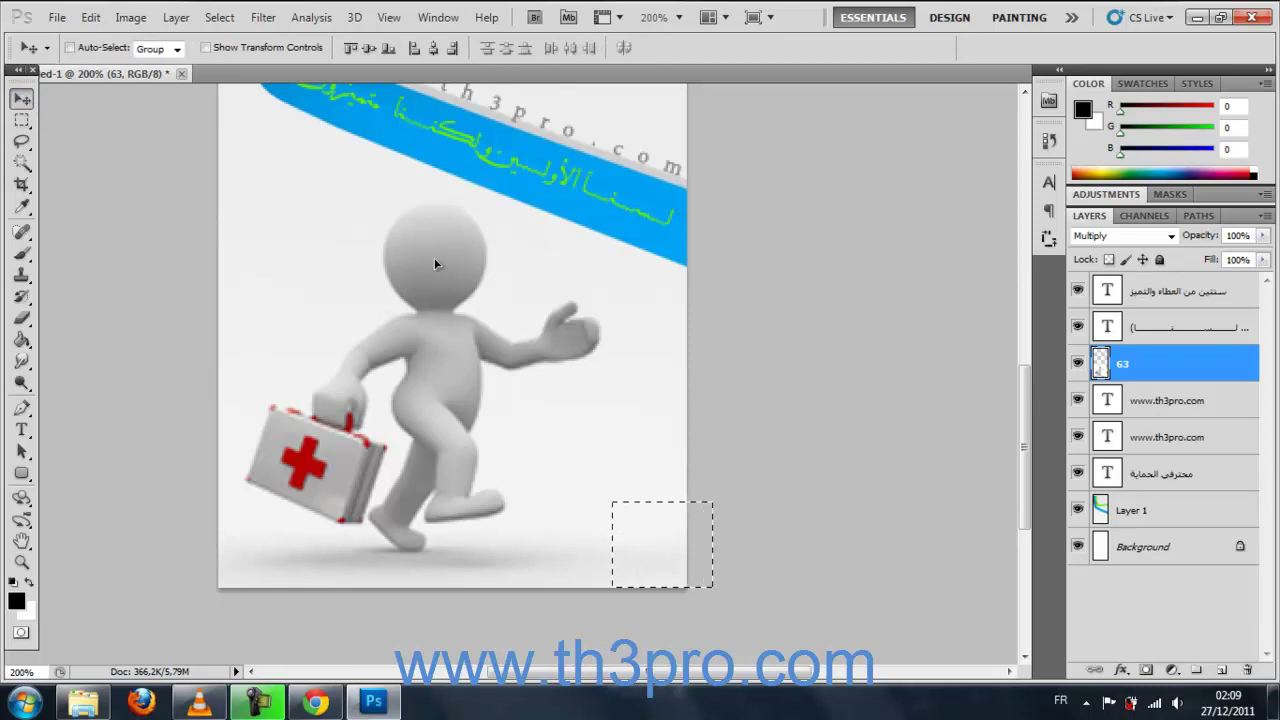
key("ctrl+d")
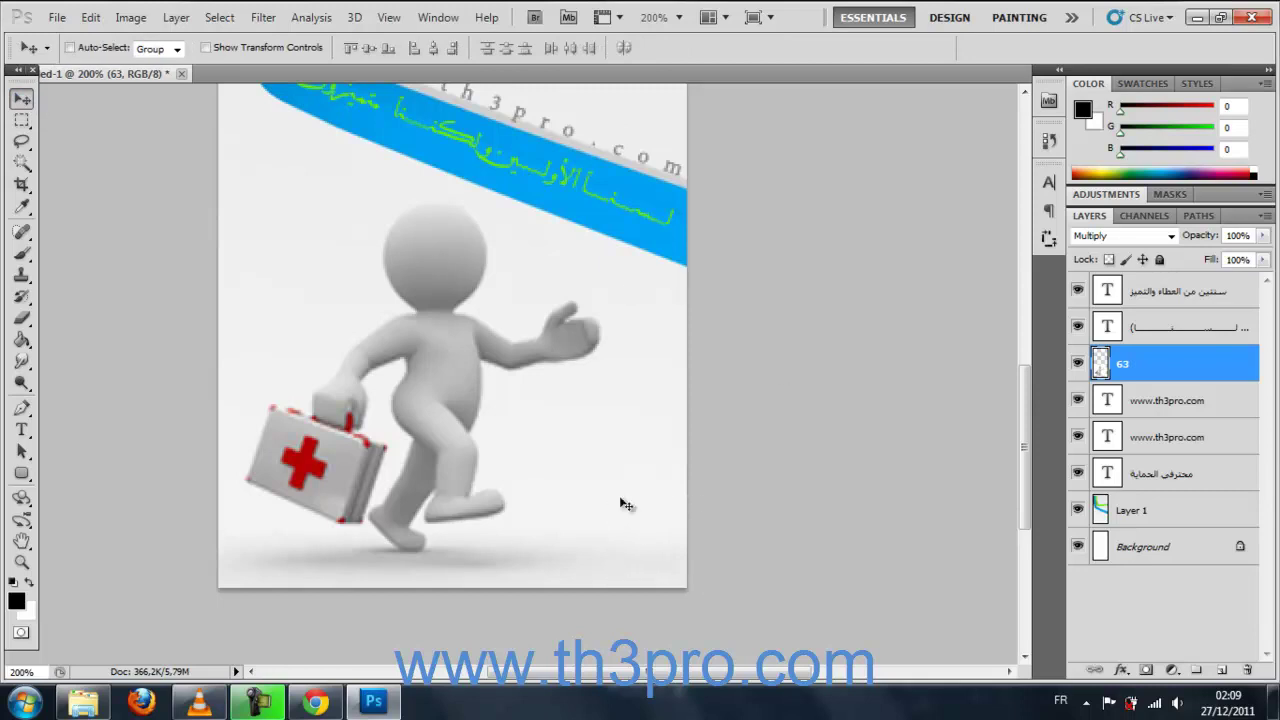
key("ctrl+minus")
key("ctrl+minus")
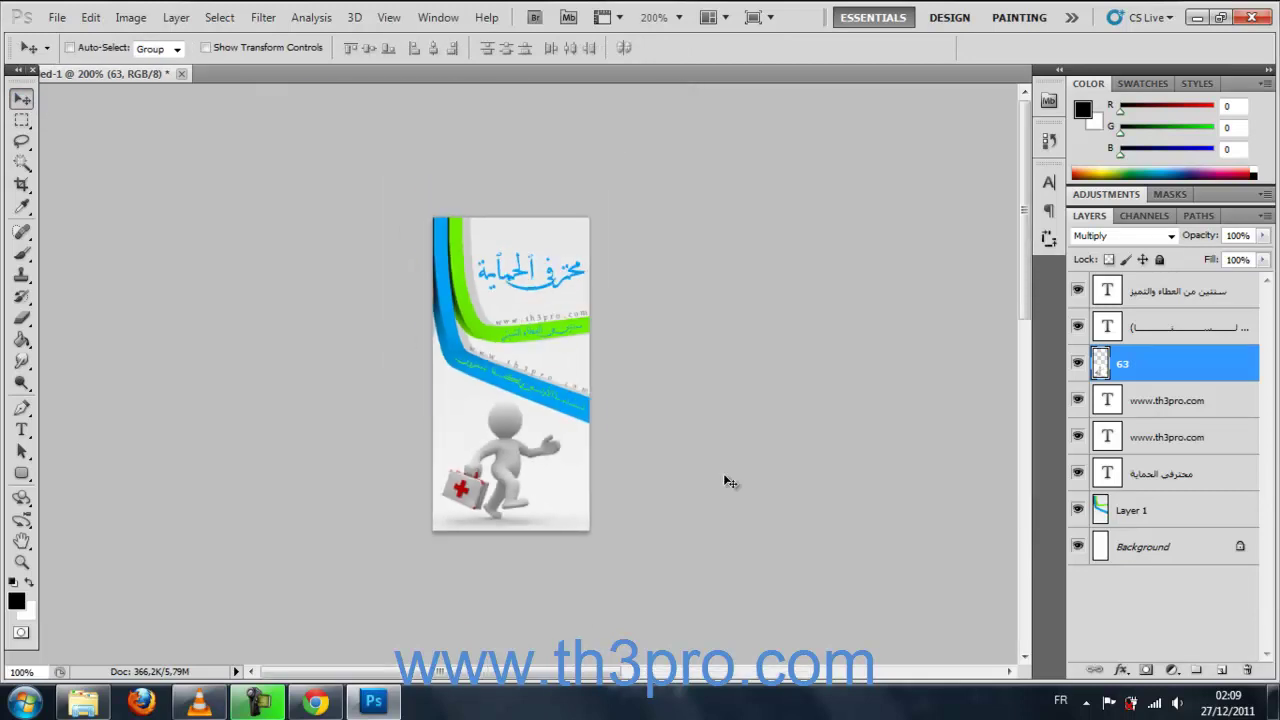
key("ctrl+plus")
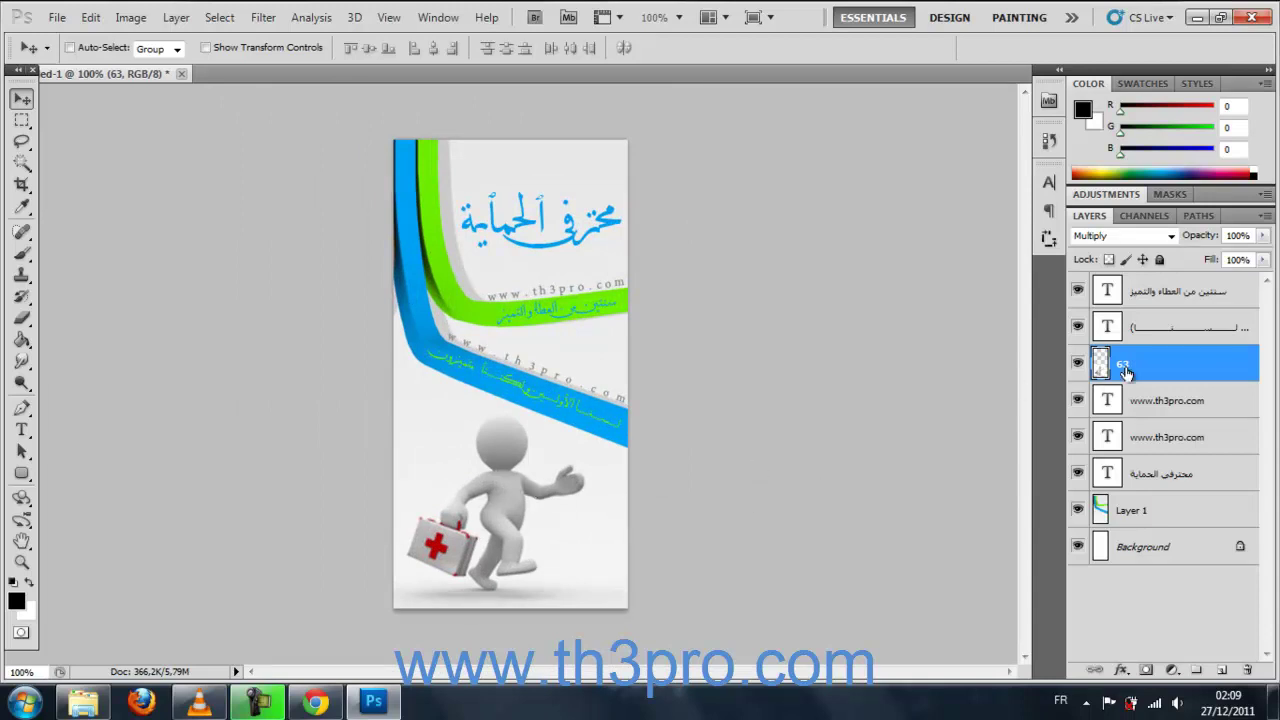
- Hide layer 63 and bring the crowd picture 8.jpg from the th3 folder into the banner as a new layer
left_click(1077, 363)
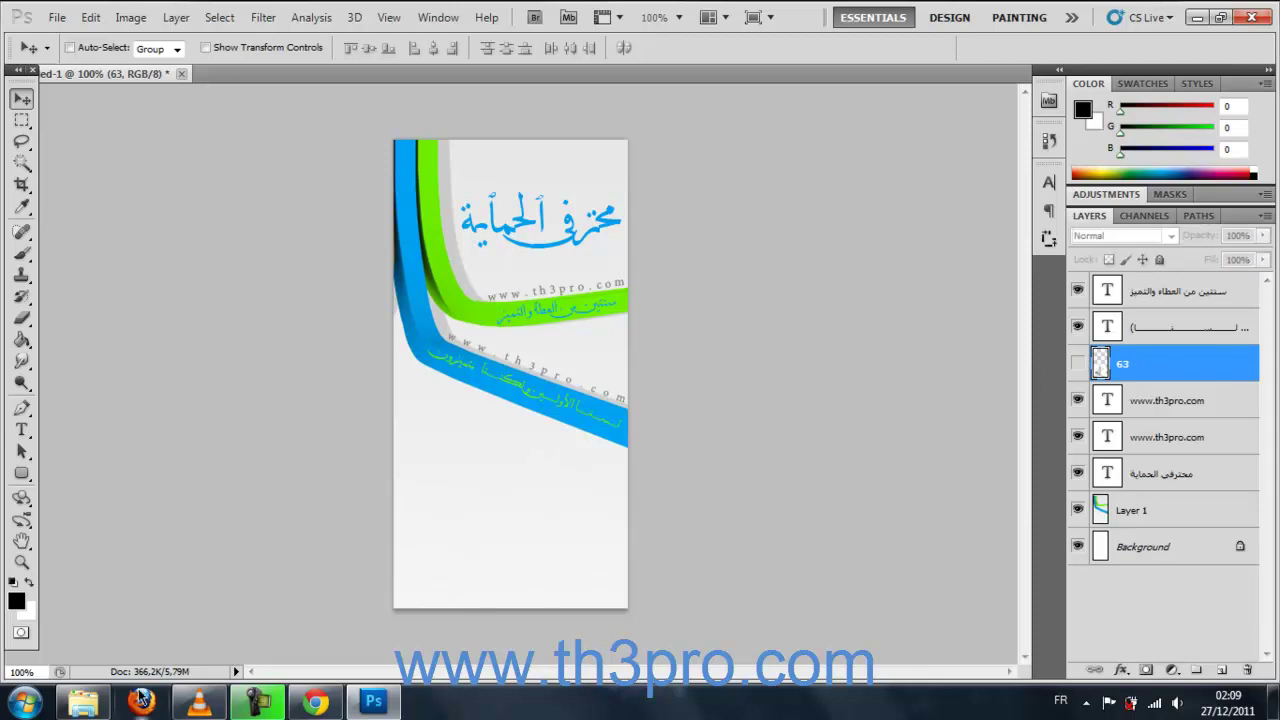
left_click(84, 703)
left_click_drag(395, 192, 1006, 586)
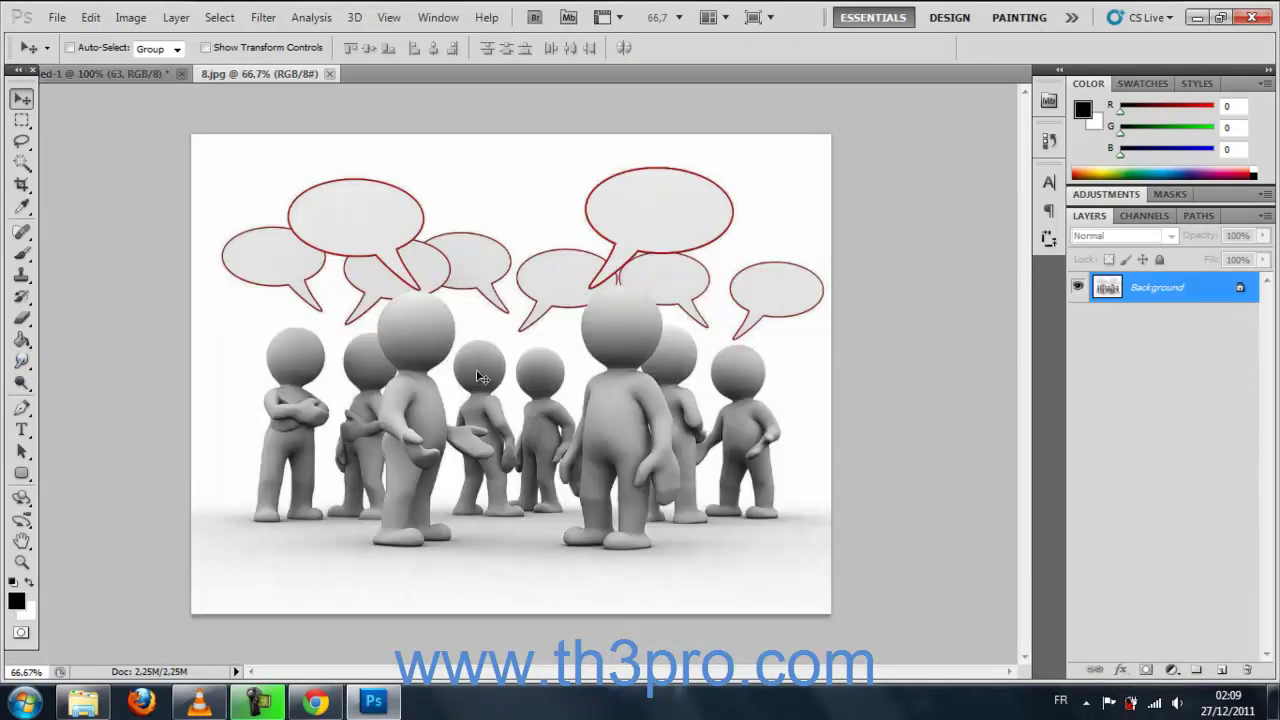
left_click_drag(116, 74, 561, 549)
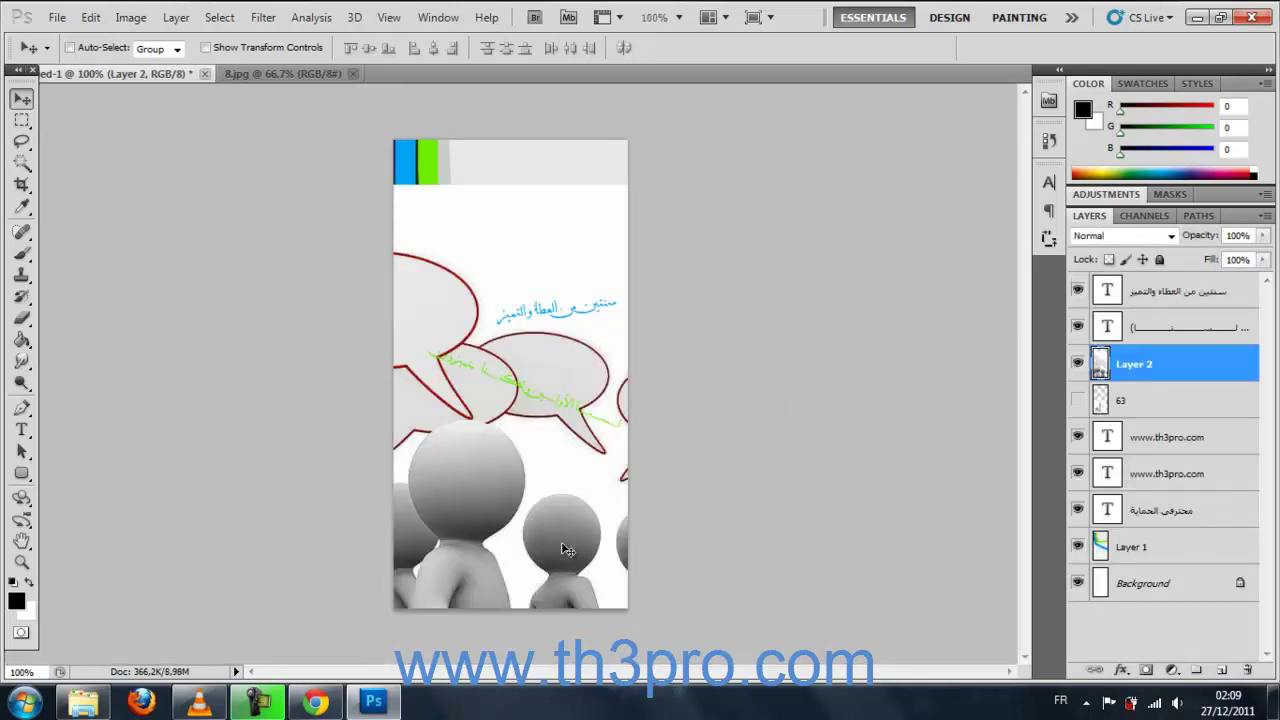
- Scale the crowd picture down to the banner's width, place it at the banner's bottom, and set its blending mode to Multiply
key("ctrl+t")
left_click_drag(129, 183, 517, 477)
left_click_drag(751, 543, 506, 351)
left_click_drag(874, 311, 608, 440)
left_click_drag(699, 380, 611, 424)
key("Return")
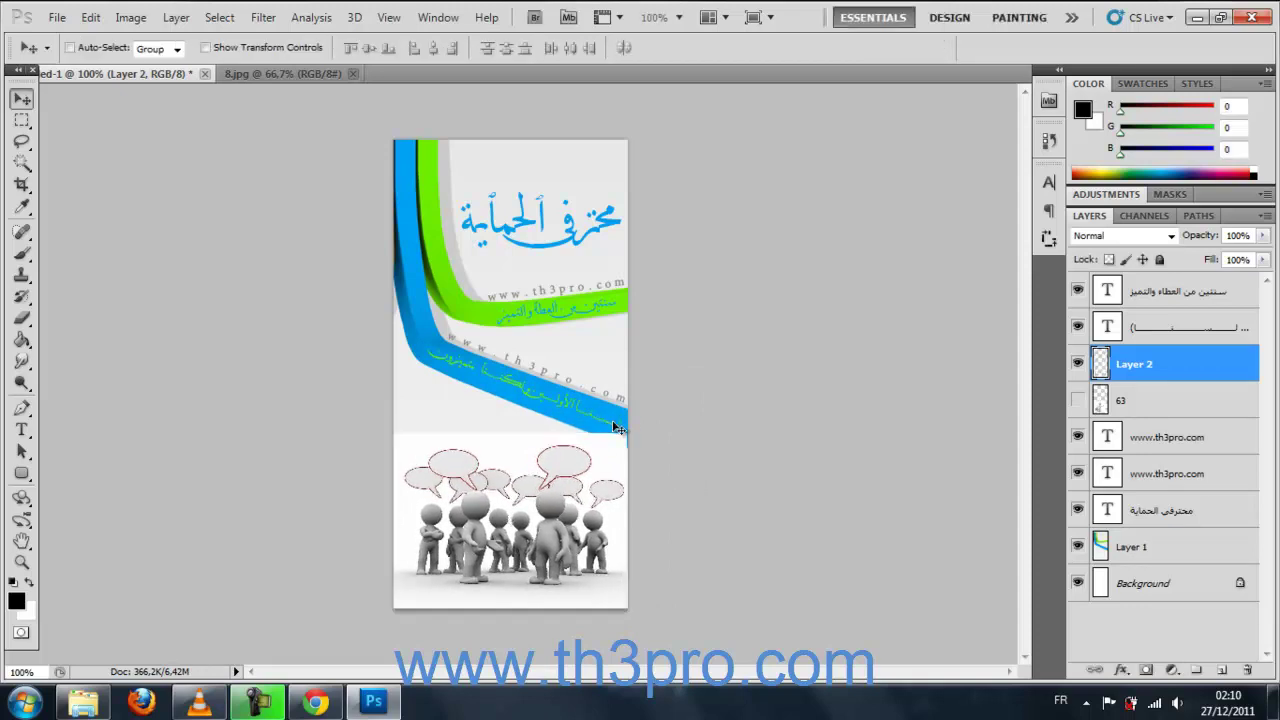
left_click(1122, 235)
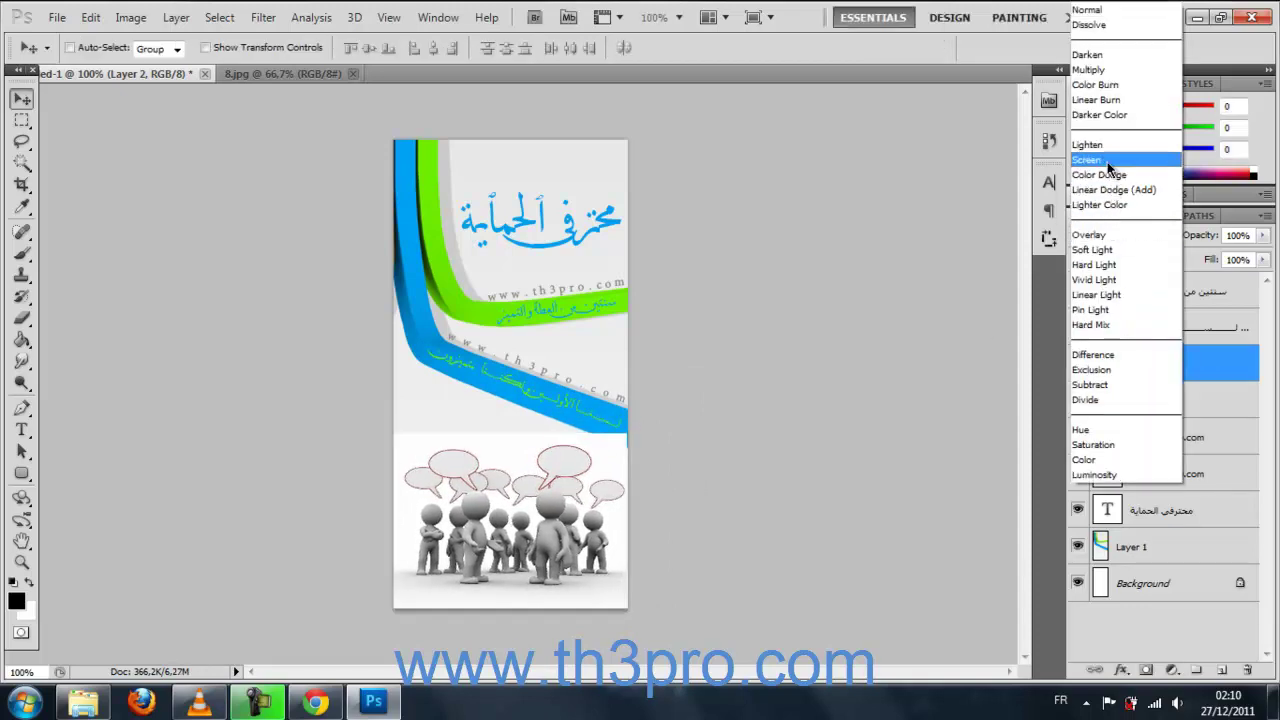
left_click(1090, 70)
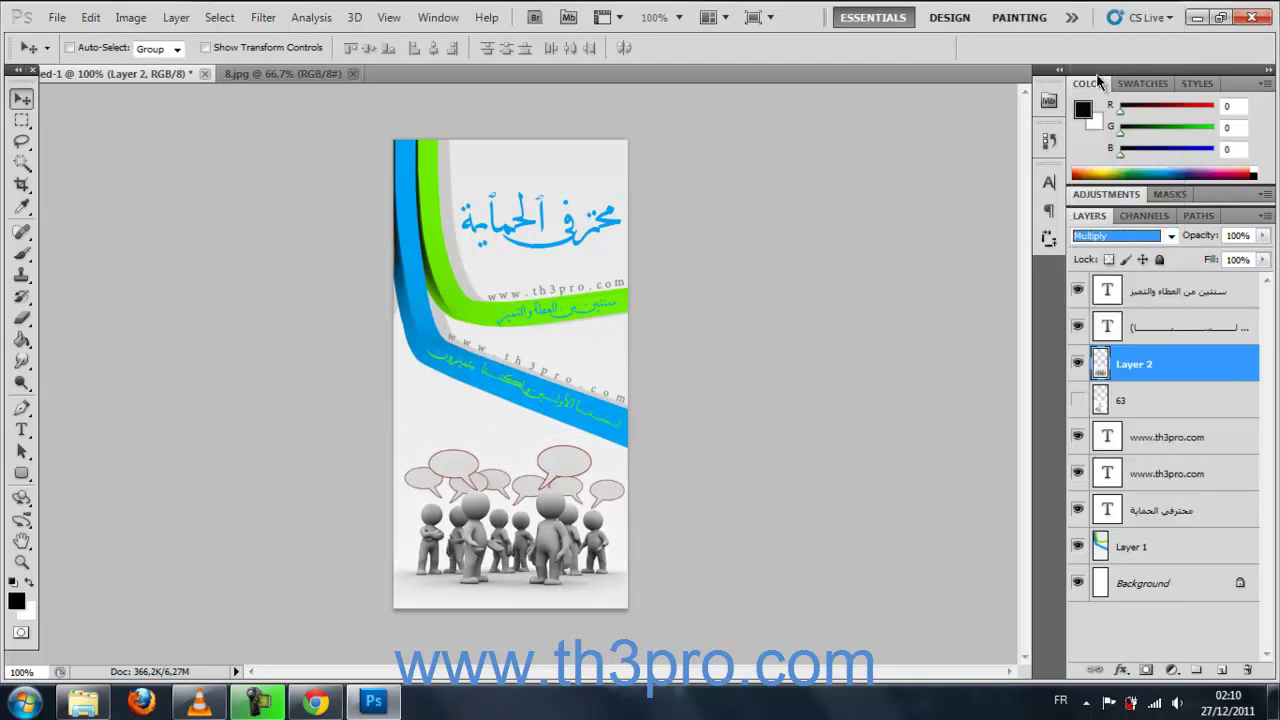
- Add a separate text layer reading "th3" over the large left speech bubble
key("ctrl+plus")
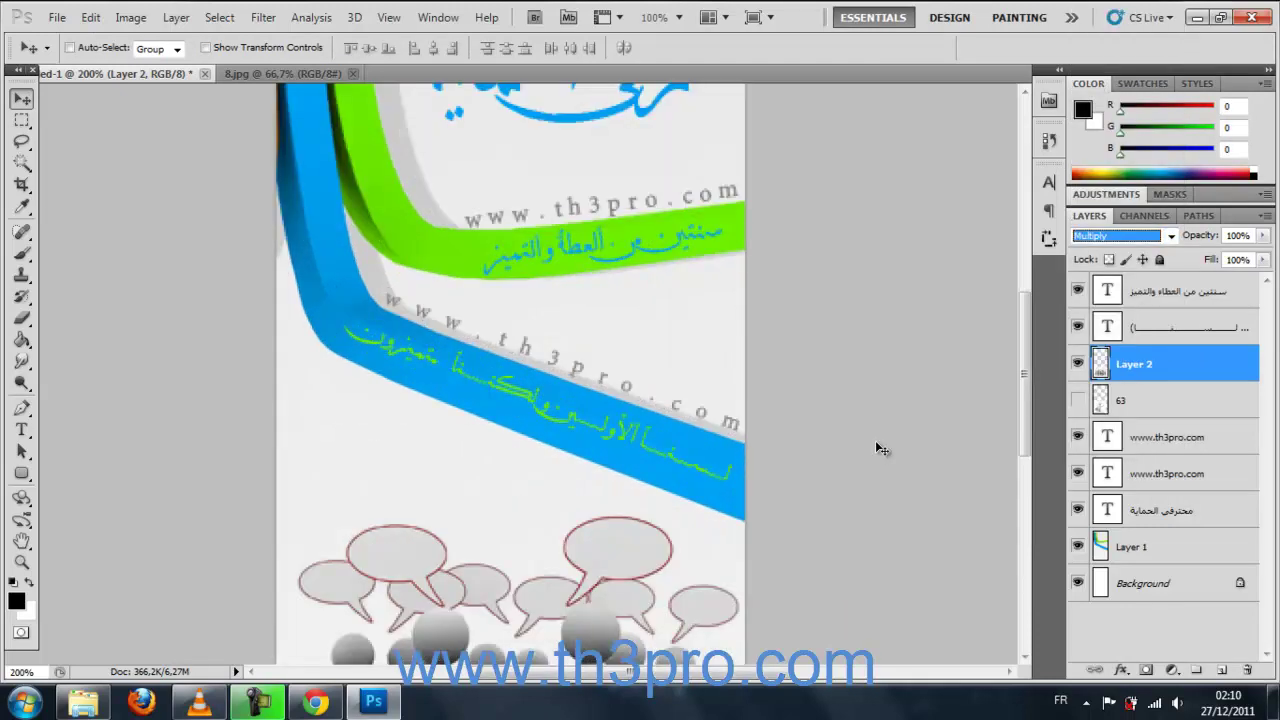
key("ctrl+plus")
left_click_drag(632, 418, 614, 252)
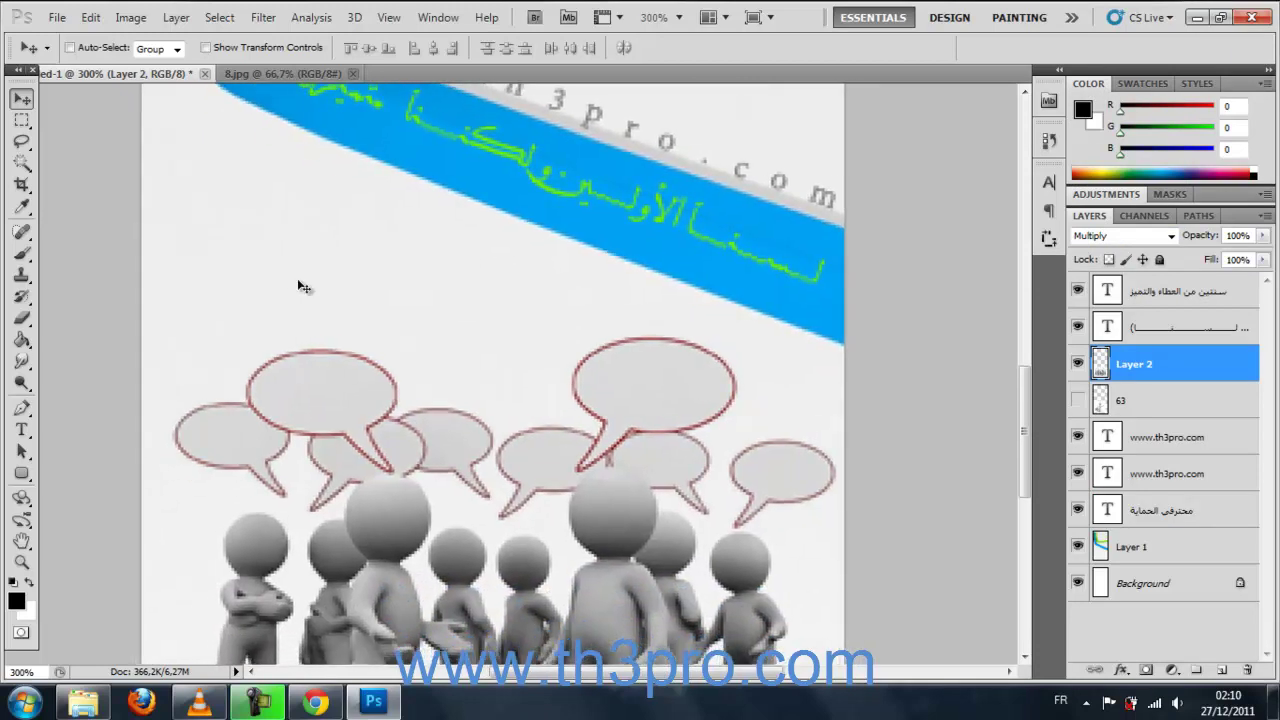
left_click(21, 430)
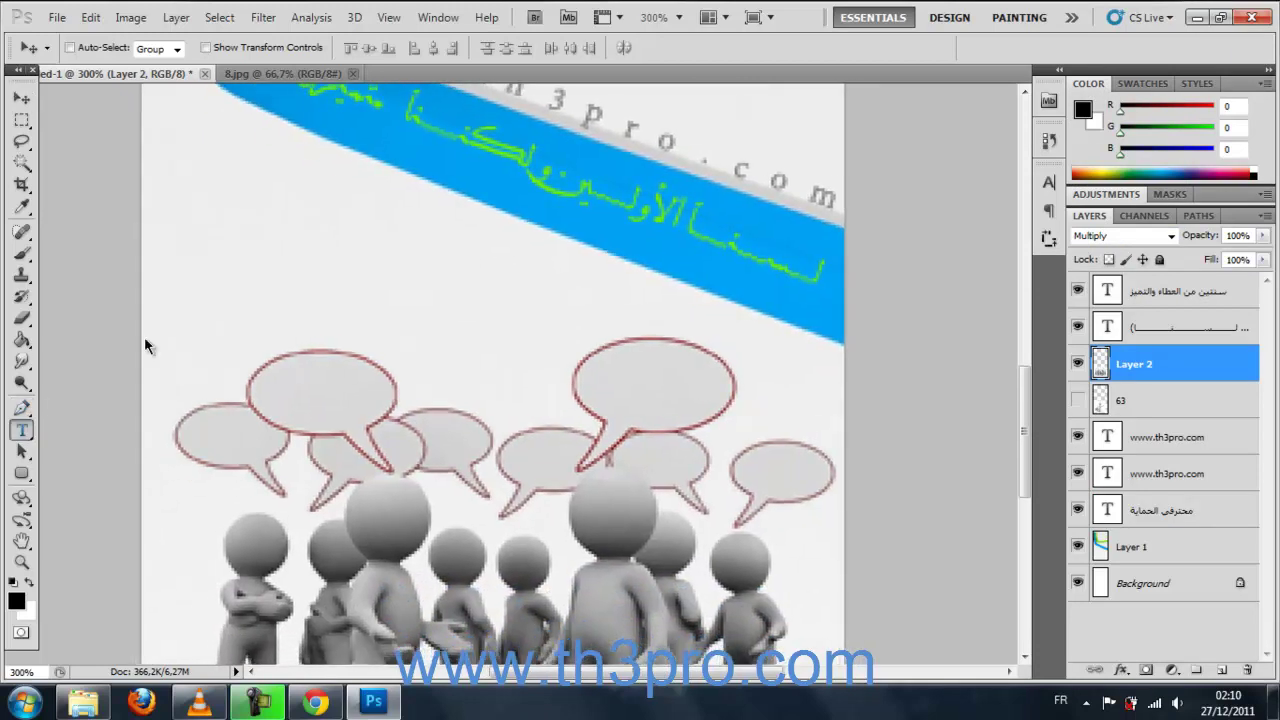
left_click(289, 281)
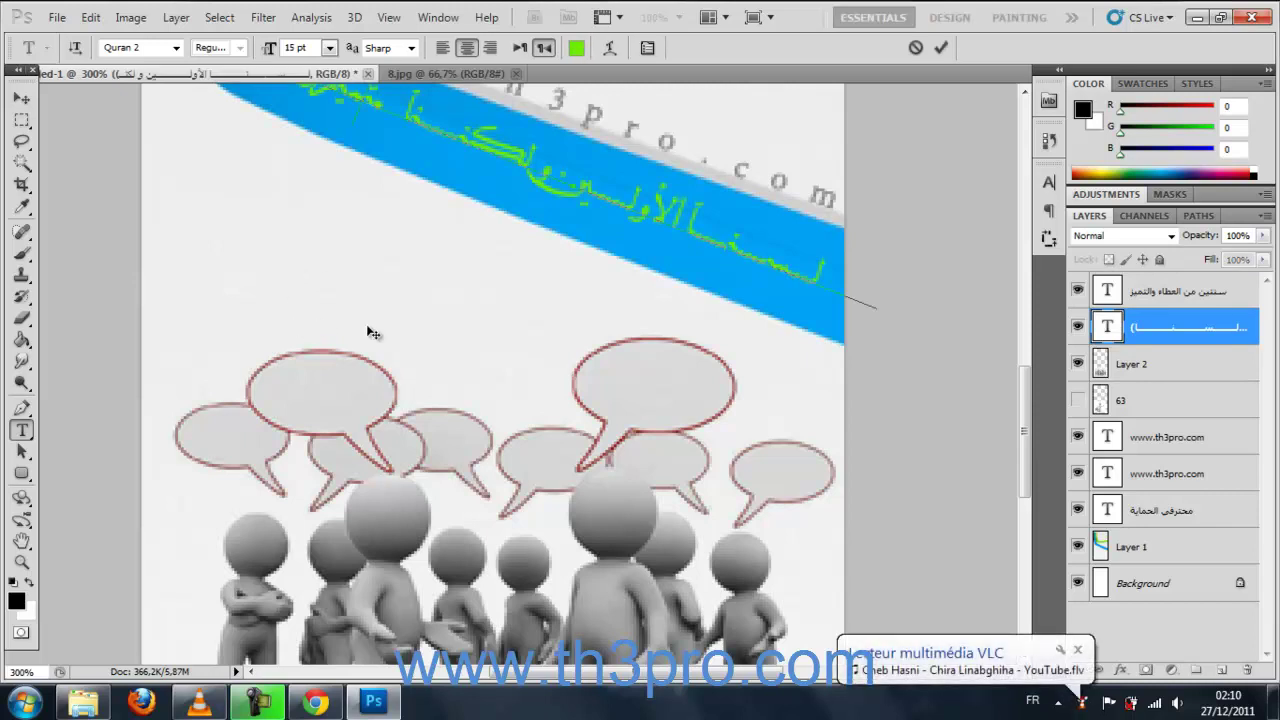
left_click(21, 98)
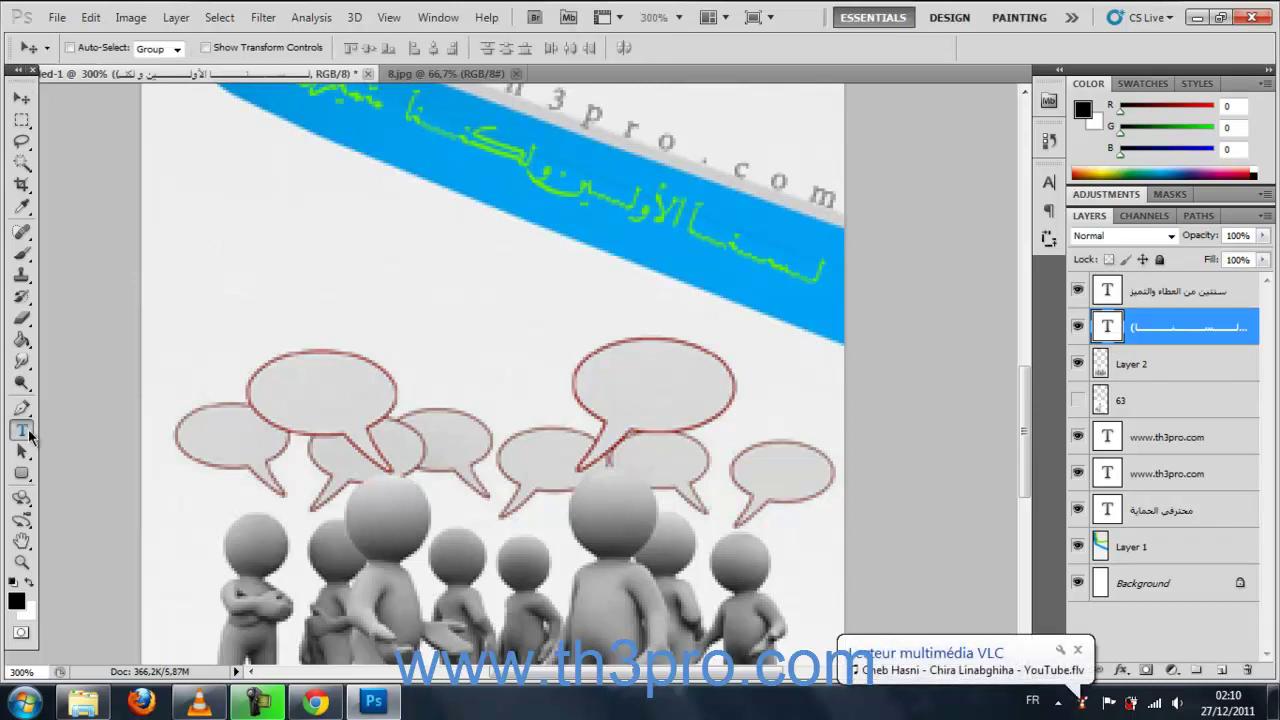
left_click(21, 430)
left_click(272, 408)
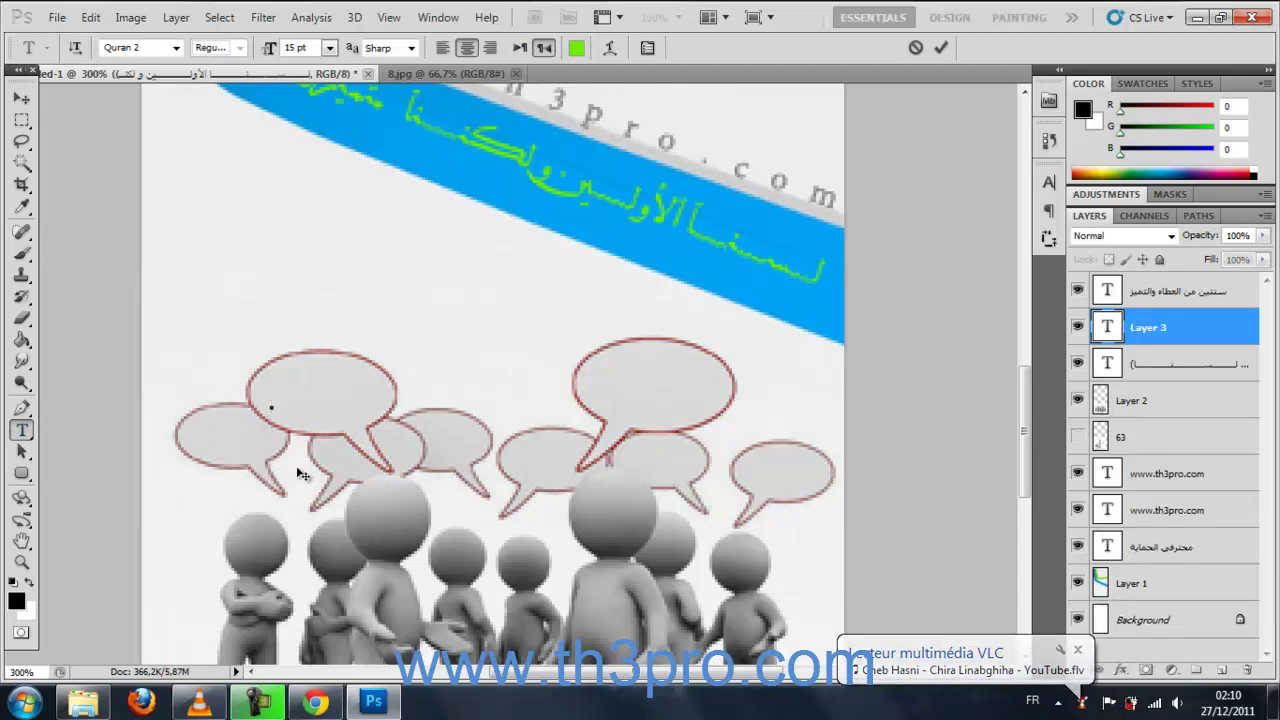
type("th")
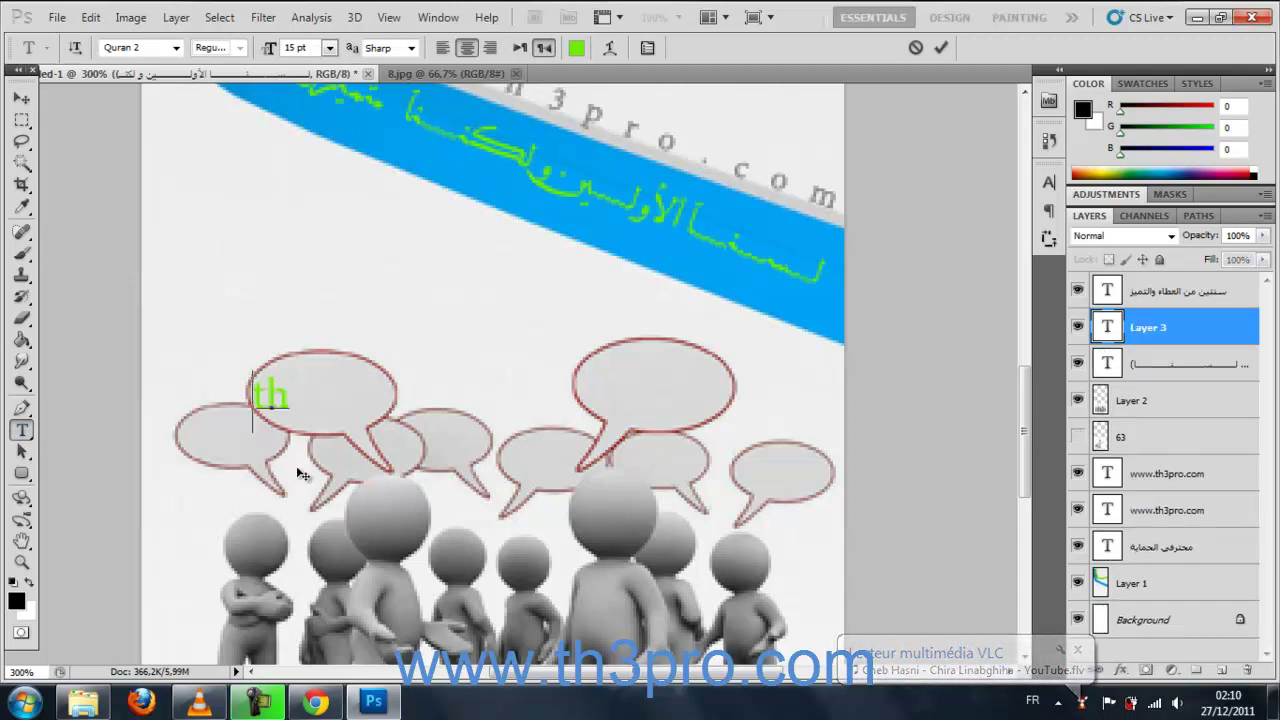
type("3")
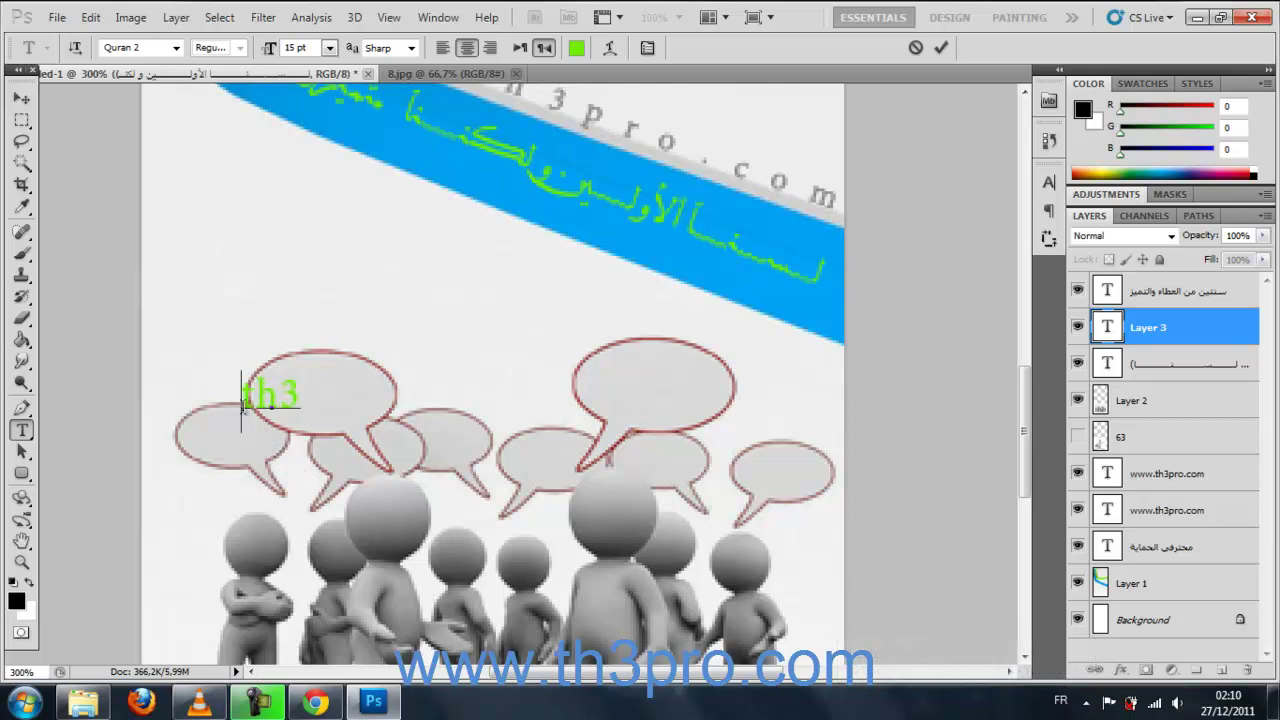
- Color the th3 text dark grey 5b5b5b and position it inside the large left speech bubble
left_click(282, 391)
double_click(282, 391)
left_click(576, 47)
left_click_drag(906, 409, 761, 422)
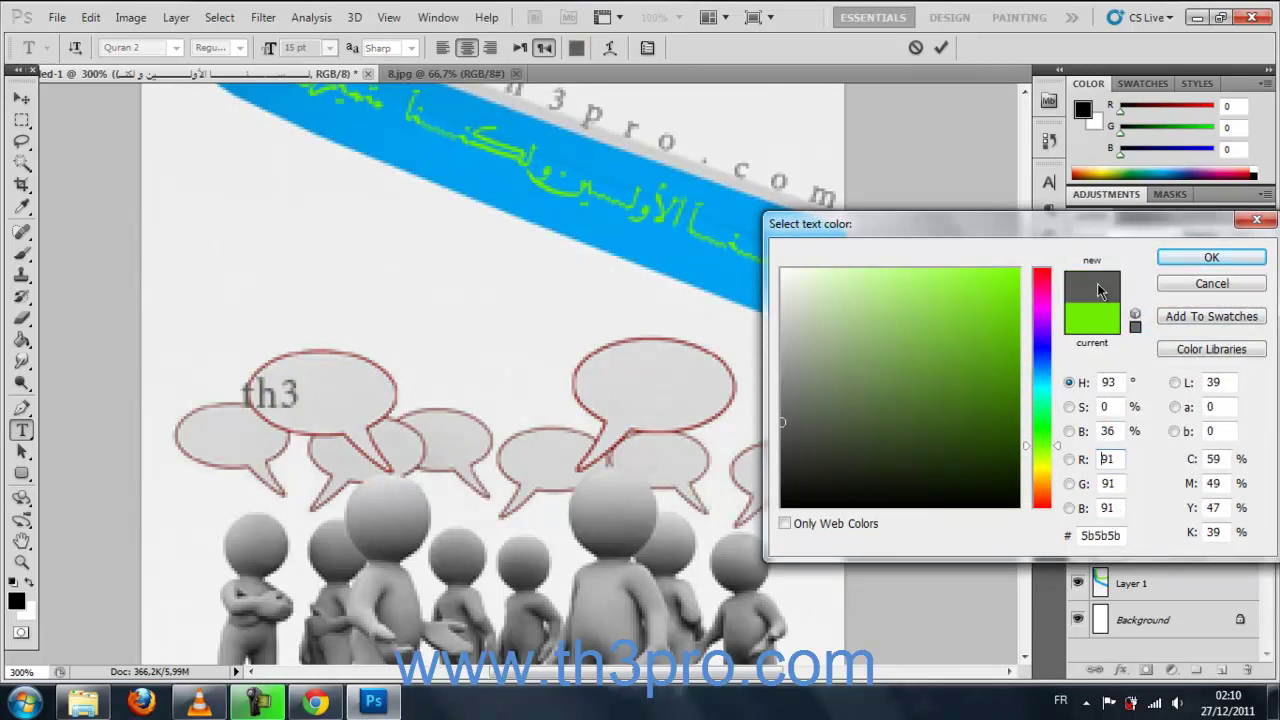
left_click(1205, 258)
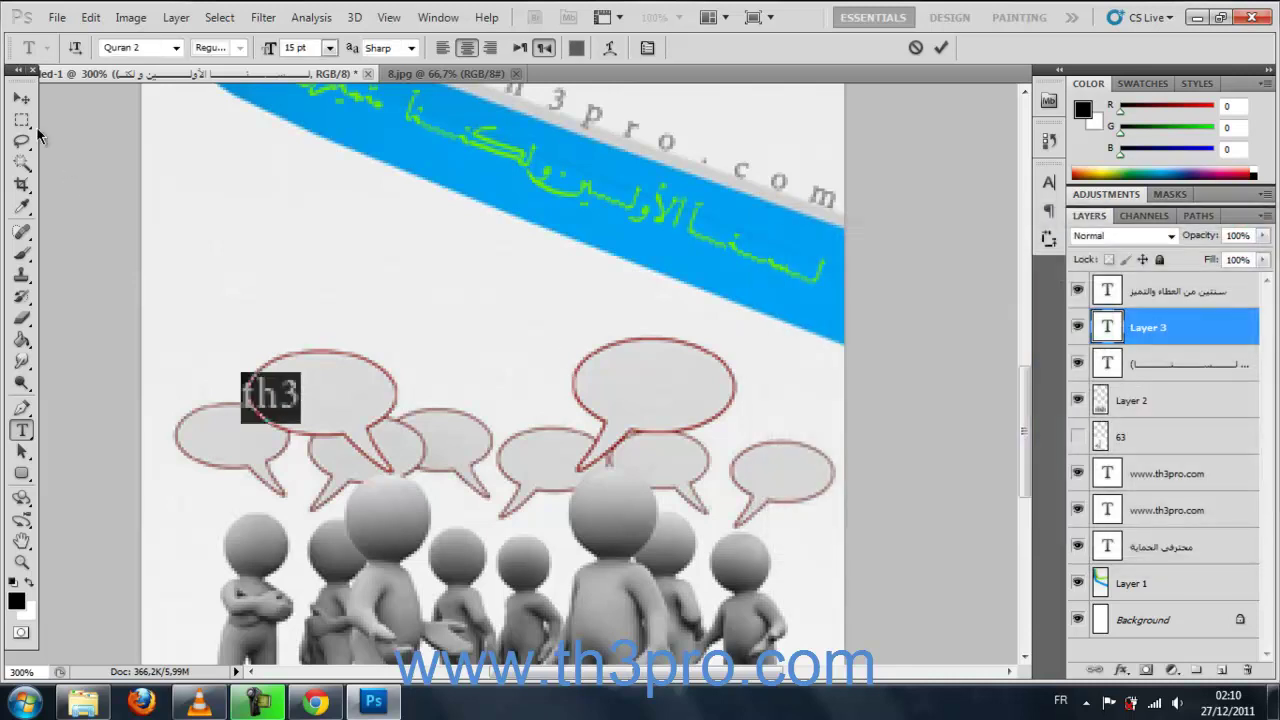
left_click(21, 97)
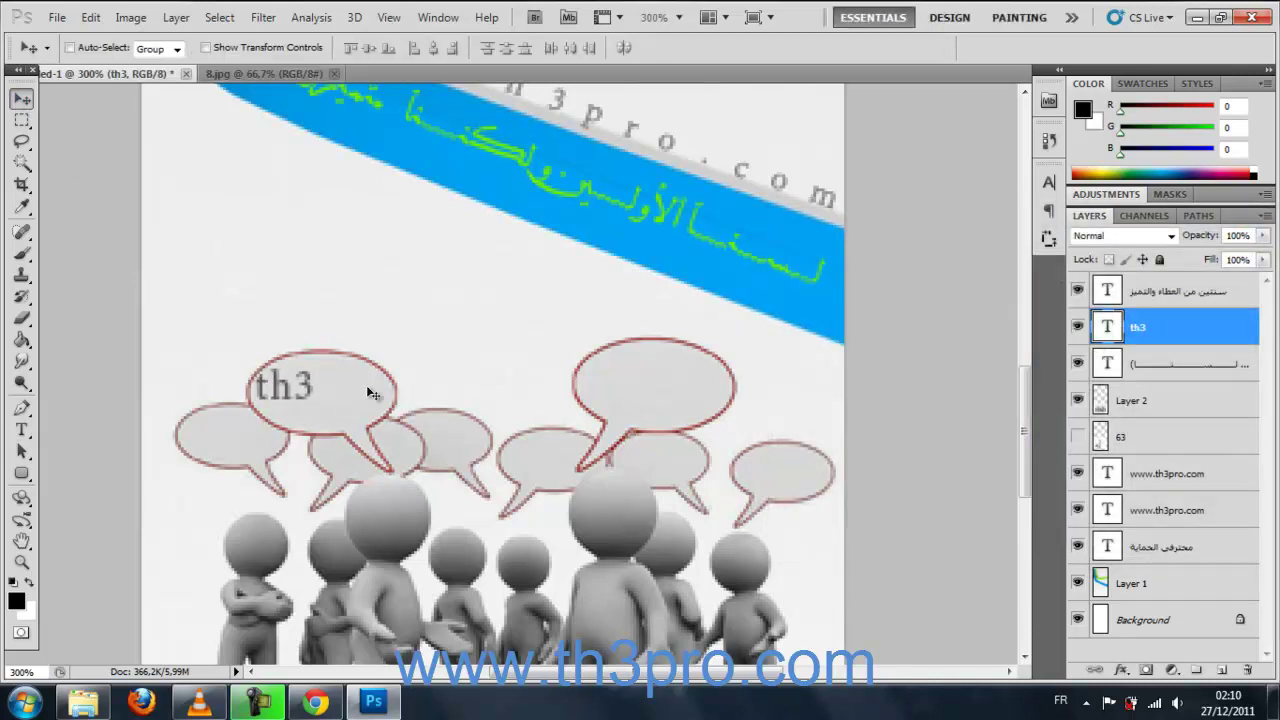
- Shrink the th3 text slightly with Free Transform to about 13.84 pt, keeping it inside the bubble
key("ctrl+t")
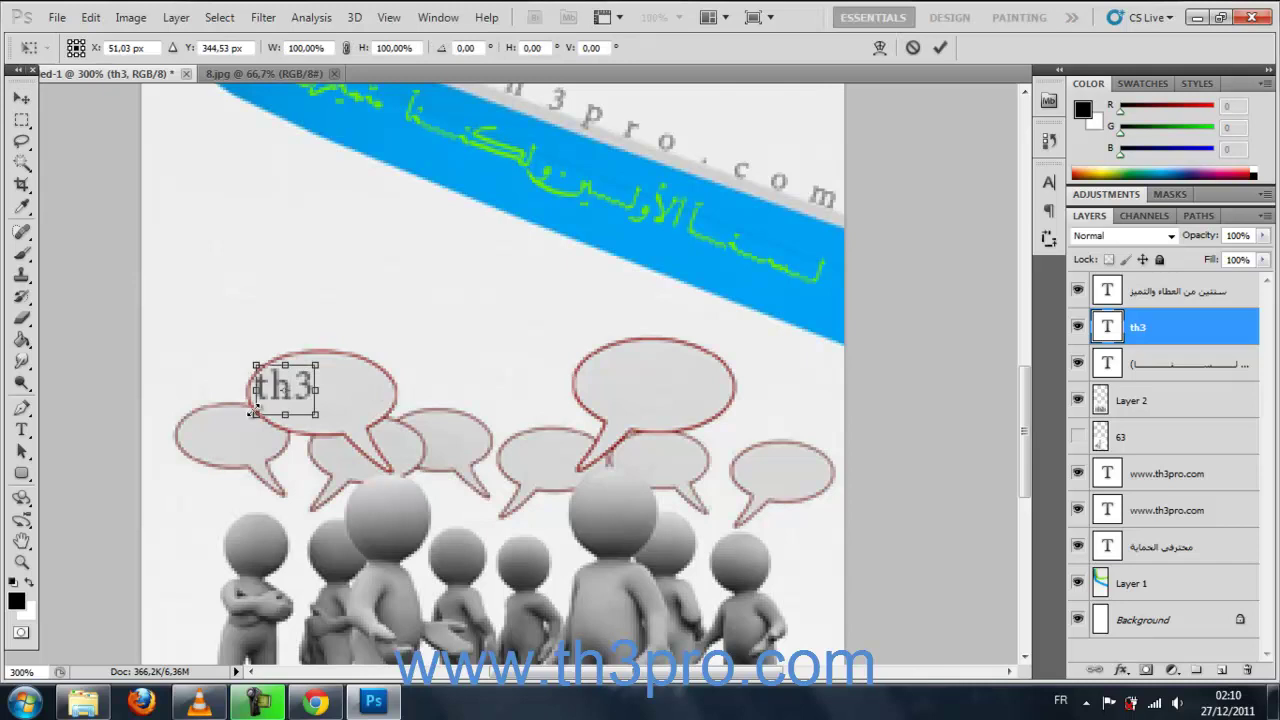
key("Return")
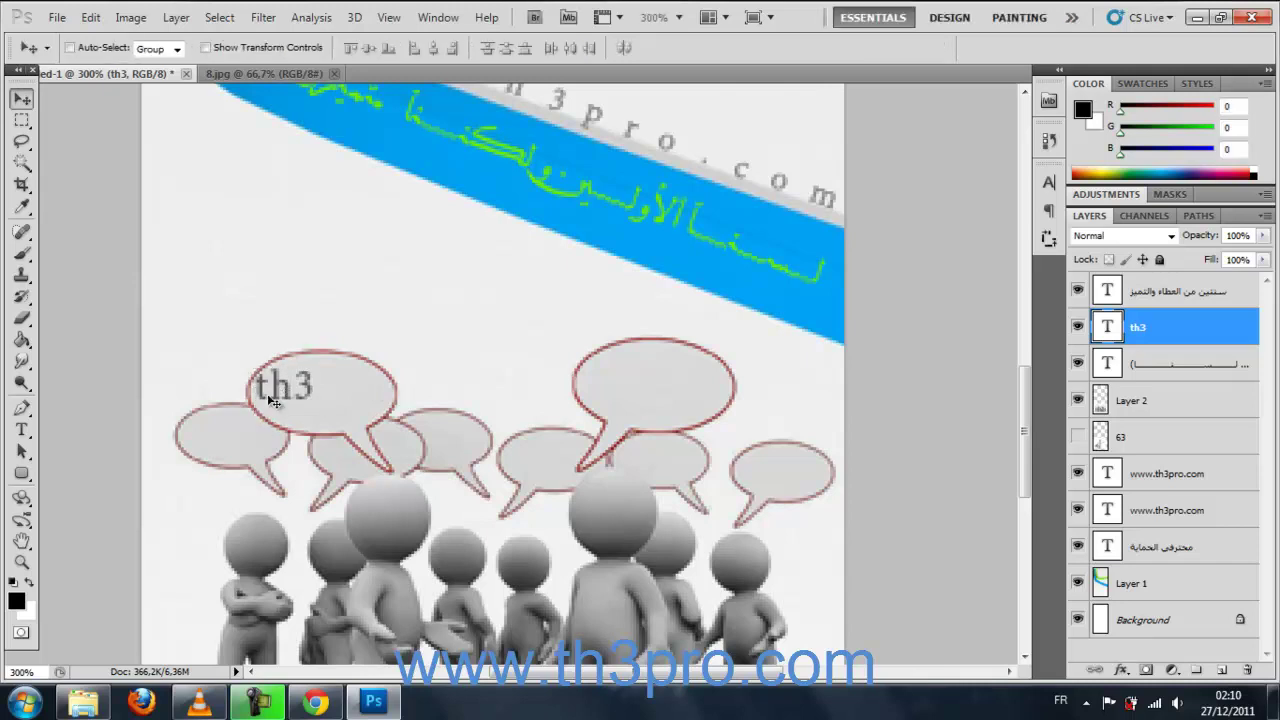
key("m")
left_click(22, 98)
key("ctrl+t")
left_click_drag(253, 417, 262, 418)
key("Return")
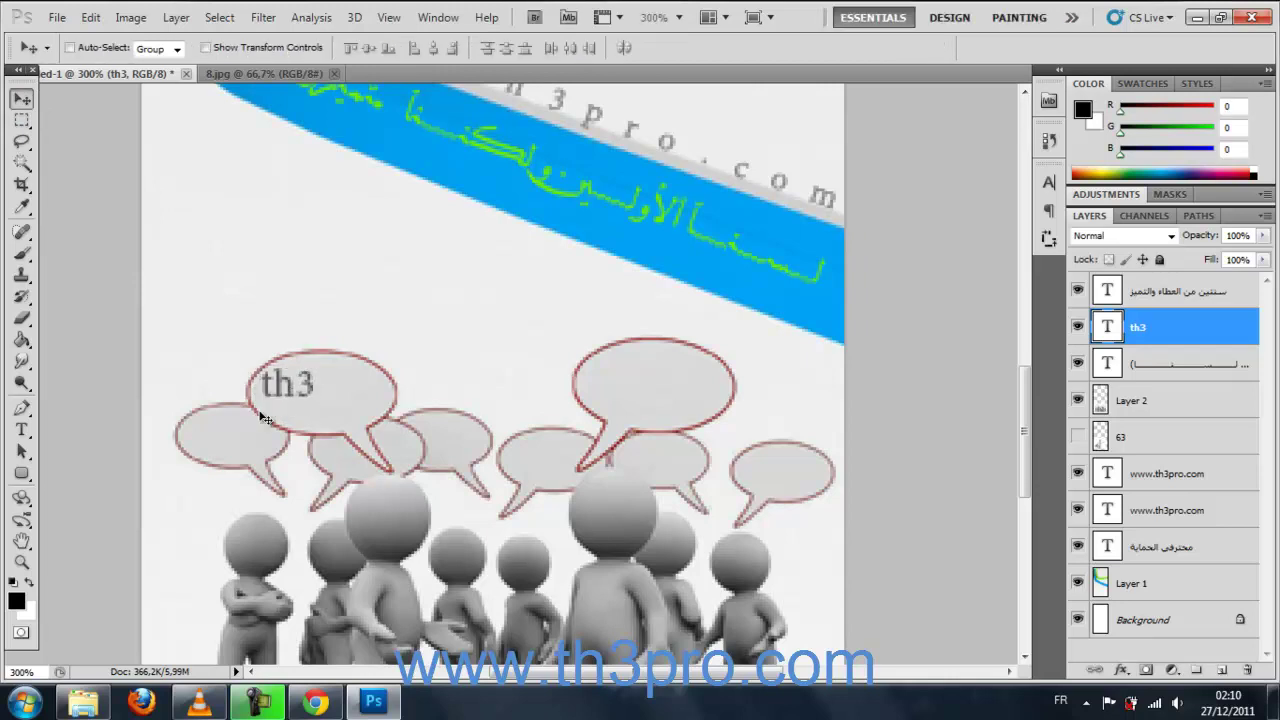
- Add another text layer reading "pro" in the empty area between the two large speech bubbles
left_click(21, 430)
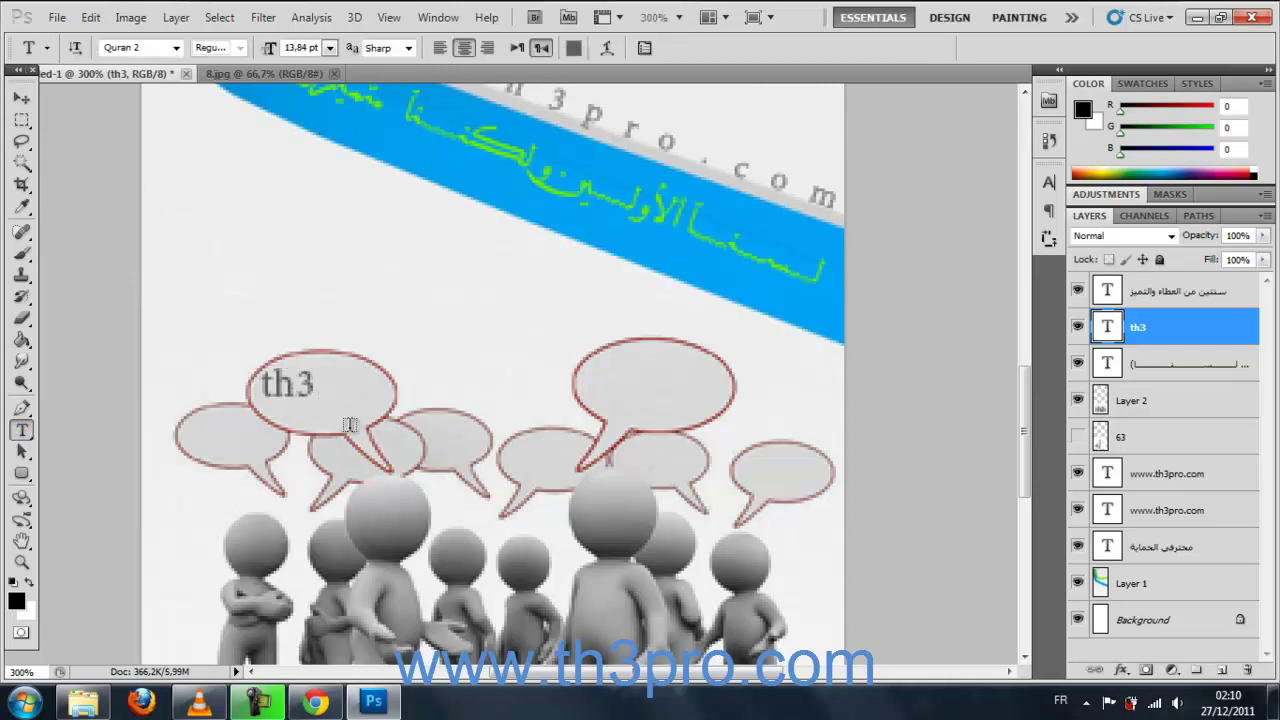
left_click(439, 356)
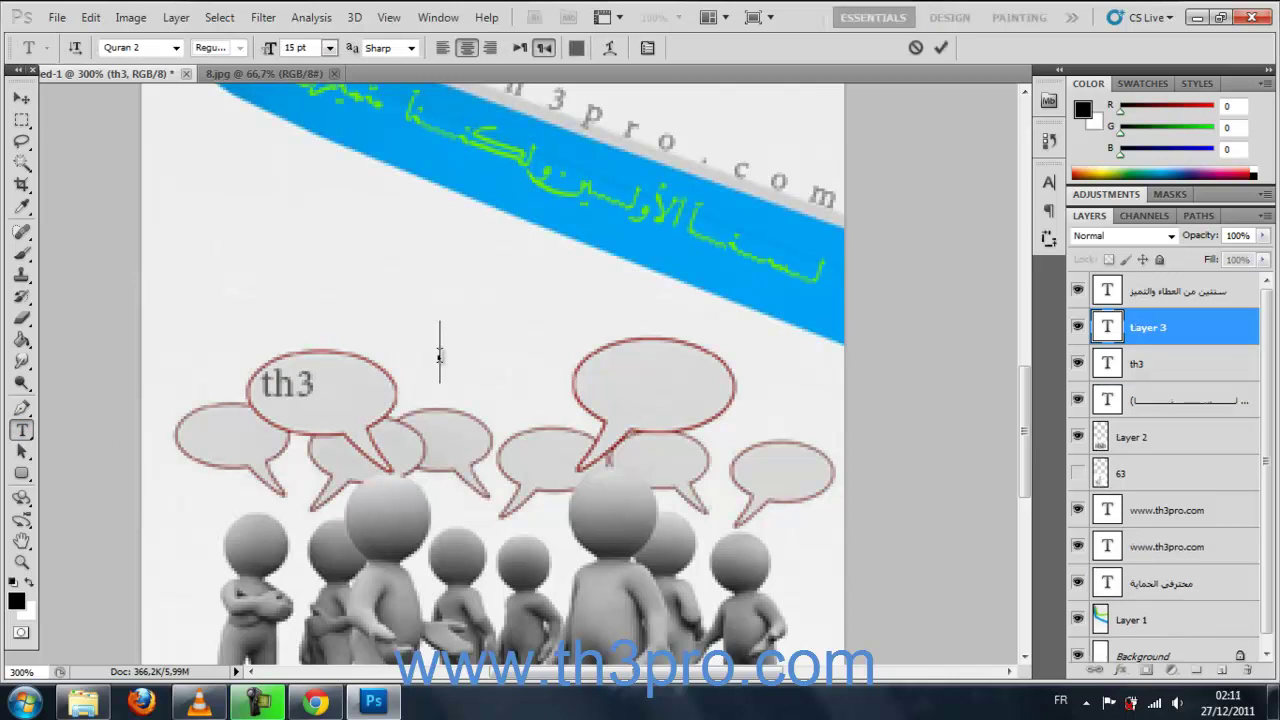
type("pro")
left_click(21, 98)
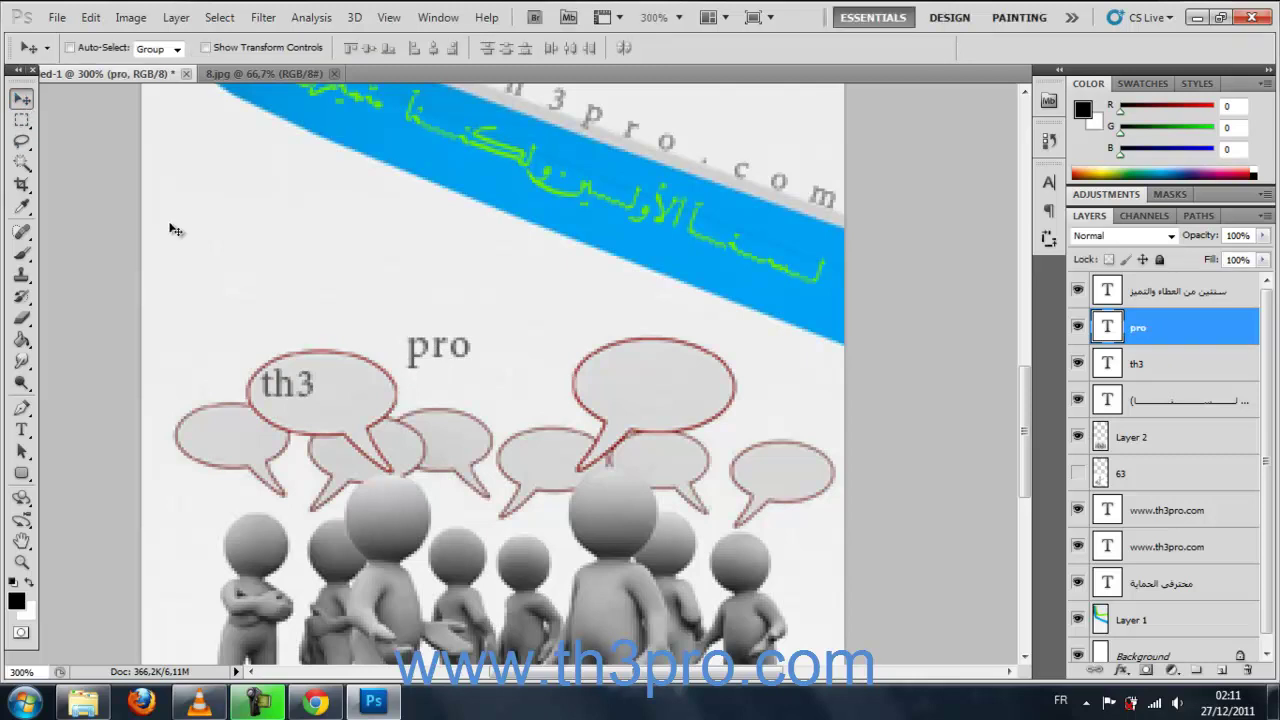
- Scale the pro text to about 74.77% and move it below and to the right of th3 in the bubble
key("ctrl+t")
left_click_drag(474, 322, 459, 331)
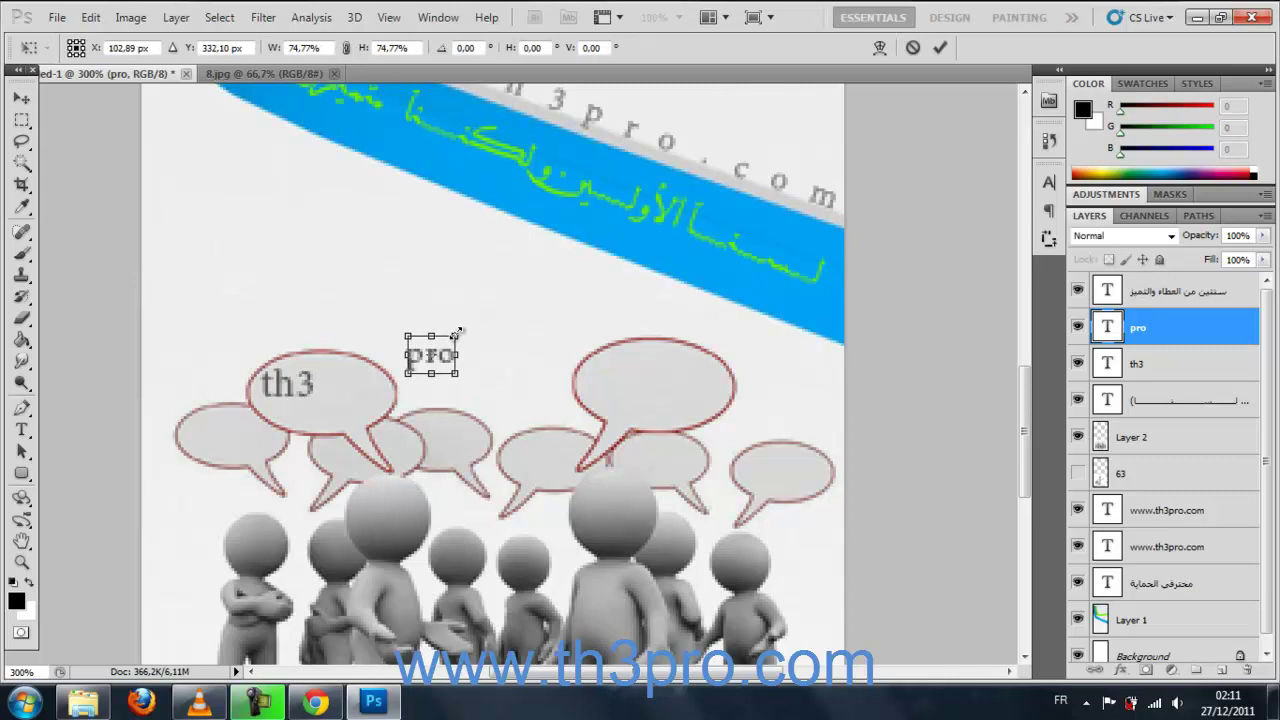
key("Return")
left_click_drag(457, 337, 373, 405)
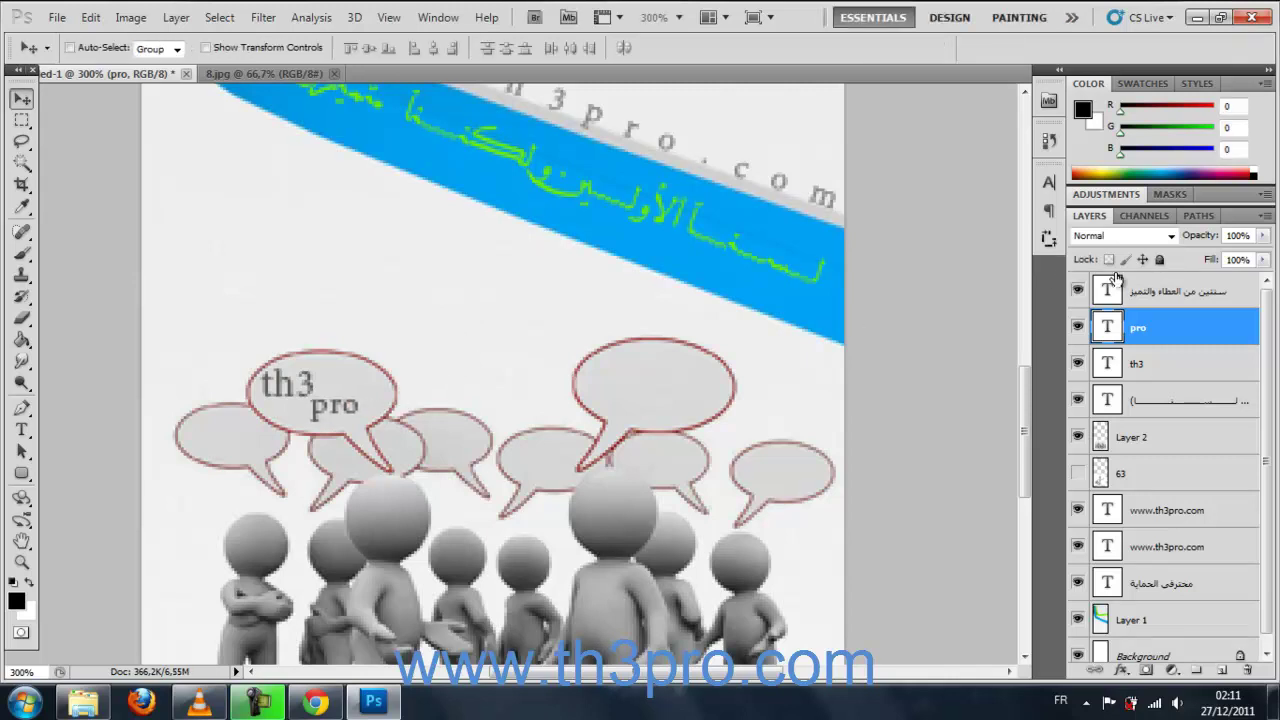
- Nudge the th3 and pro text layers together 3 px to the right and group them
left_click(1148, 366, "shift")
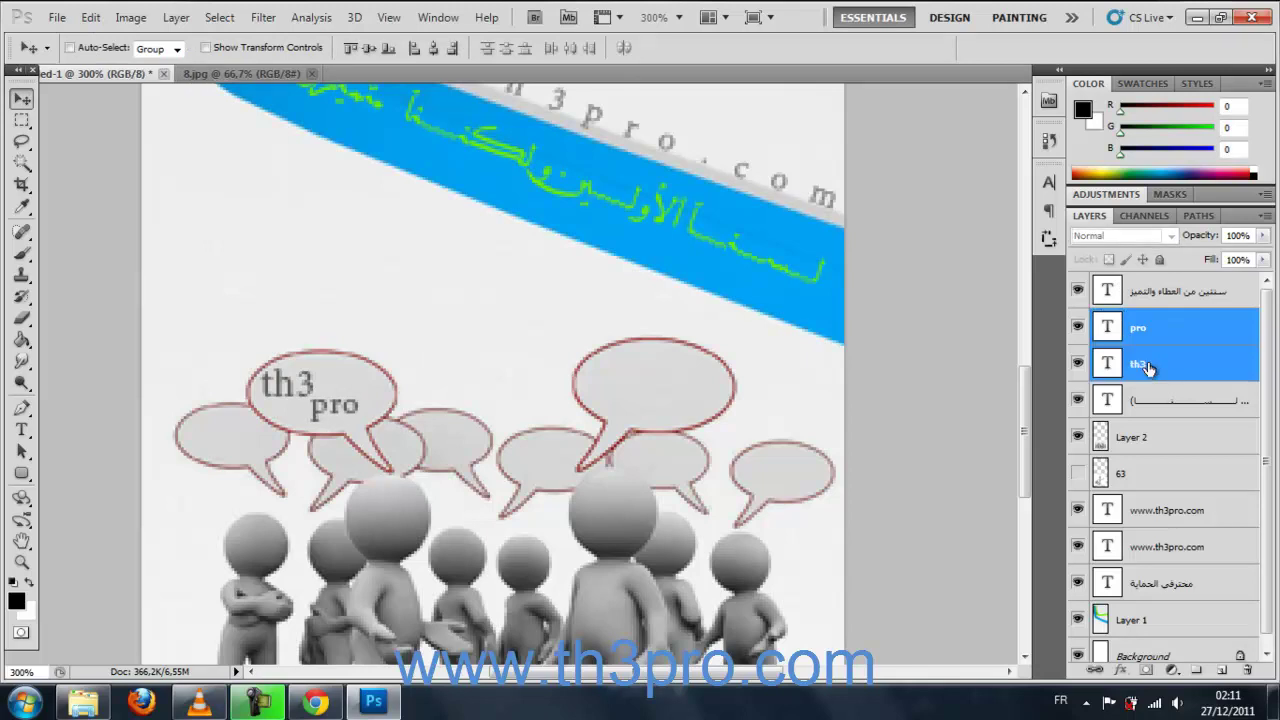
key("Right")
key("Right")
key("Right")
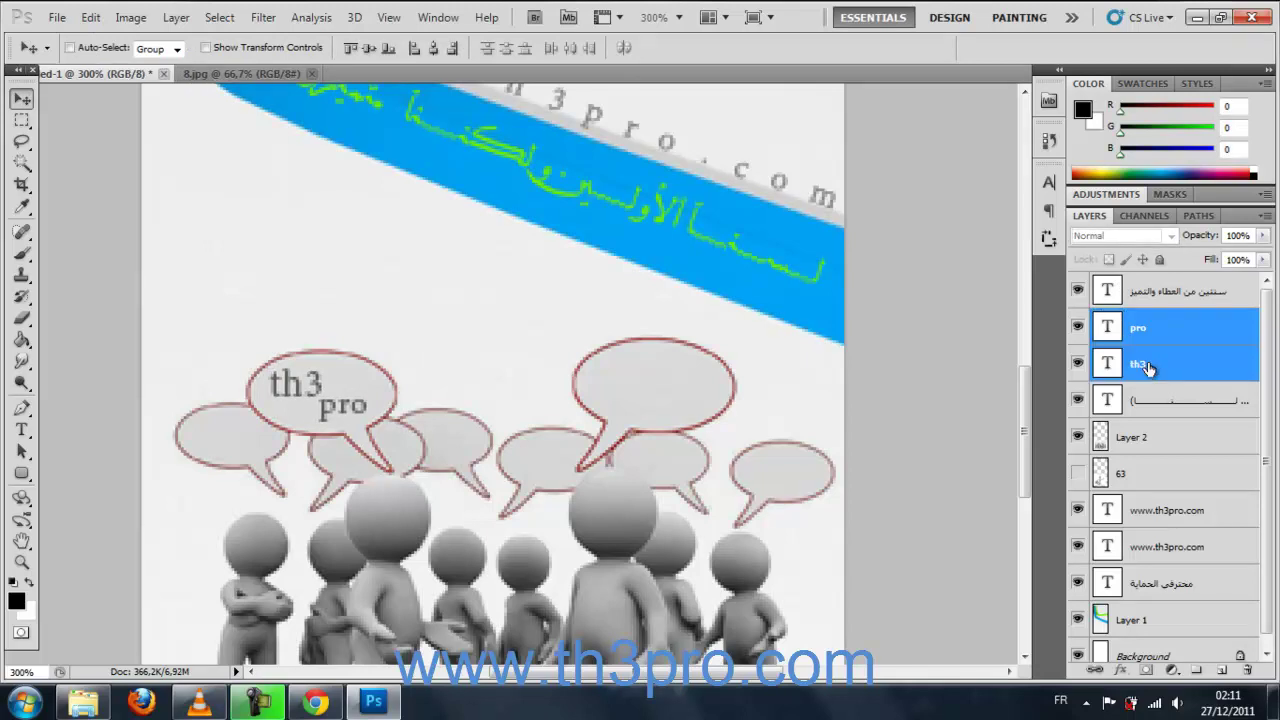
key("ctrl+g")
left_click(1079, 322)
left_click(1079, 322)
- Duplicate the th3 pro group into the large right speech bubble, and again into the small far-left bubble
left_click_drag(1120, 322, 1222, 664)
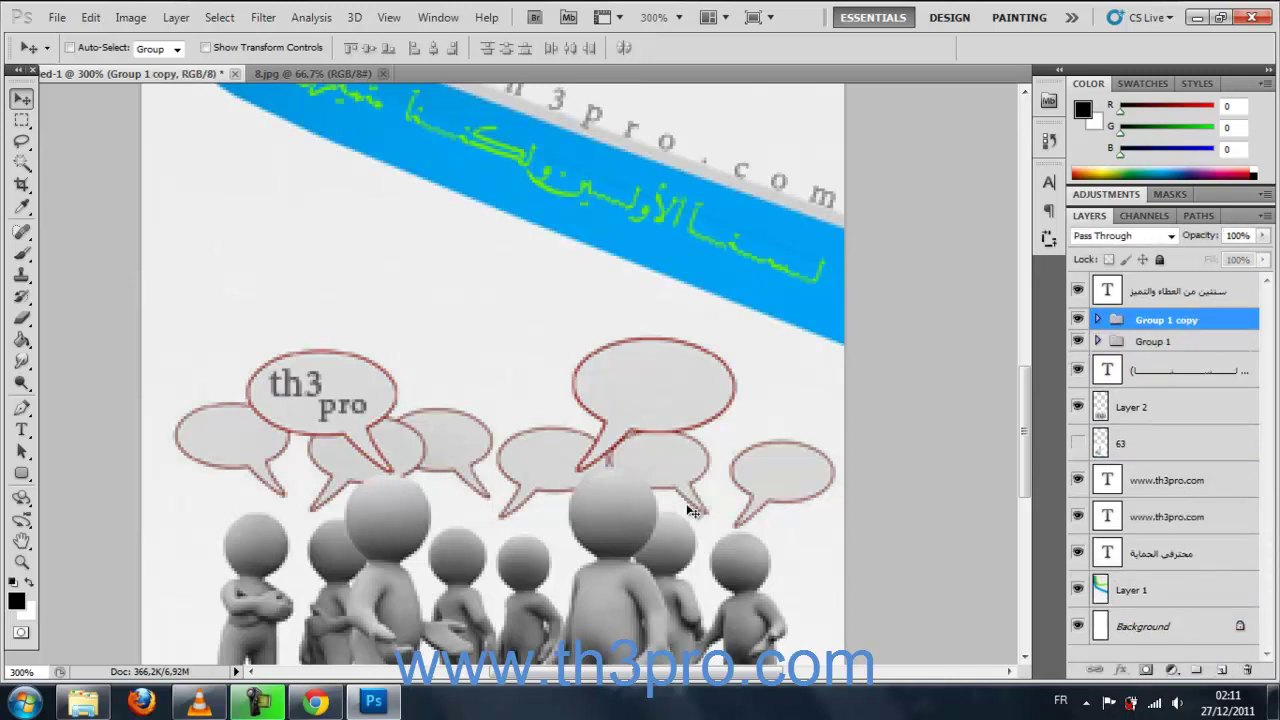
left_click_drag(347, 415, 662, 407)
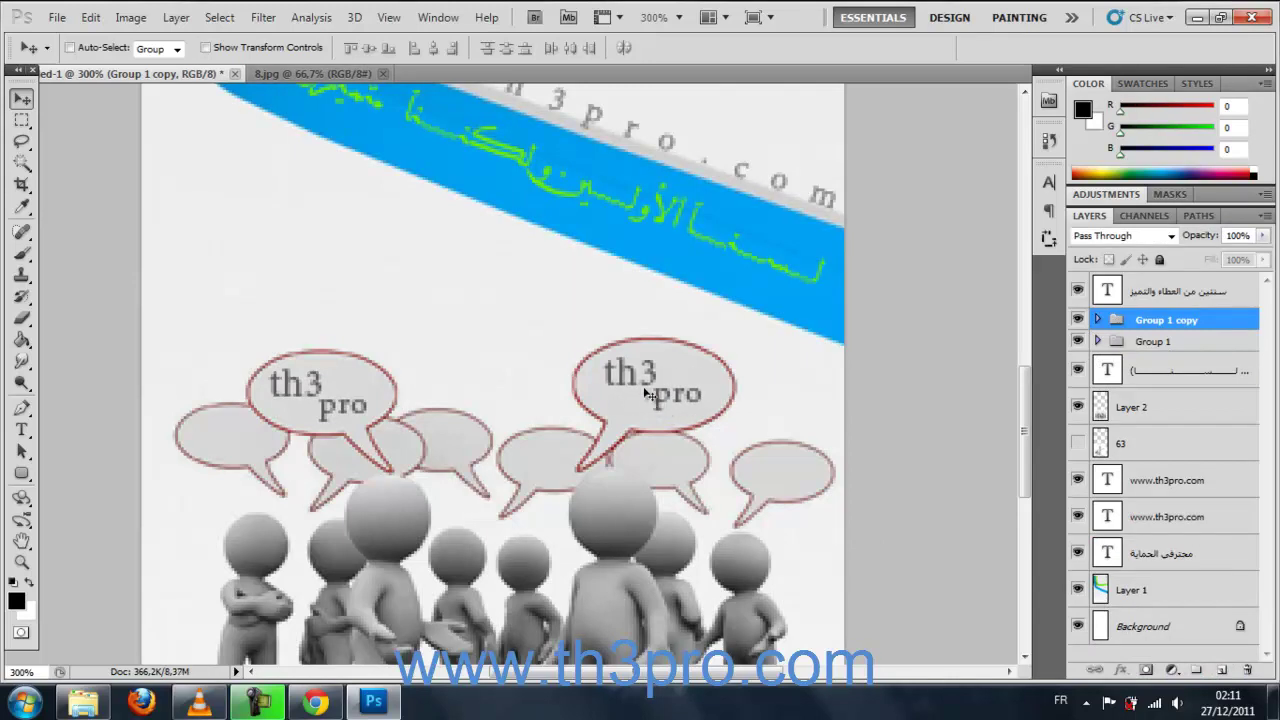
left_click_drag(1108, 322, 1222, 674)
left_click_drag(845, 498, 400, 537)
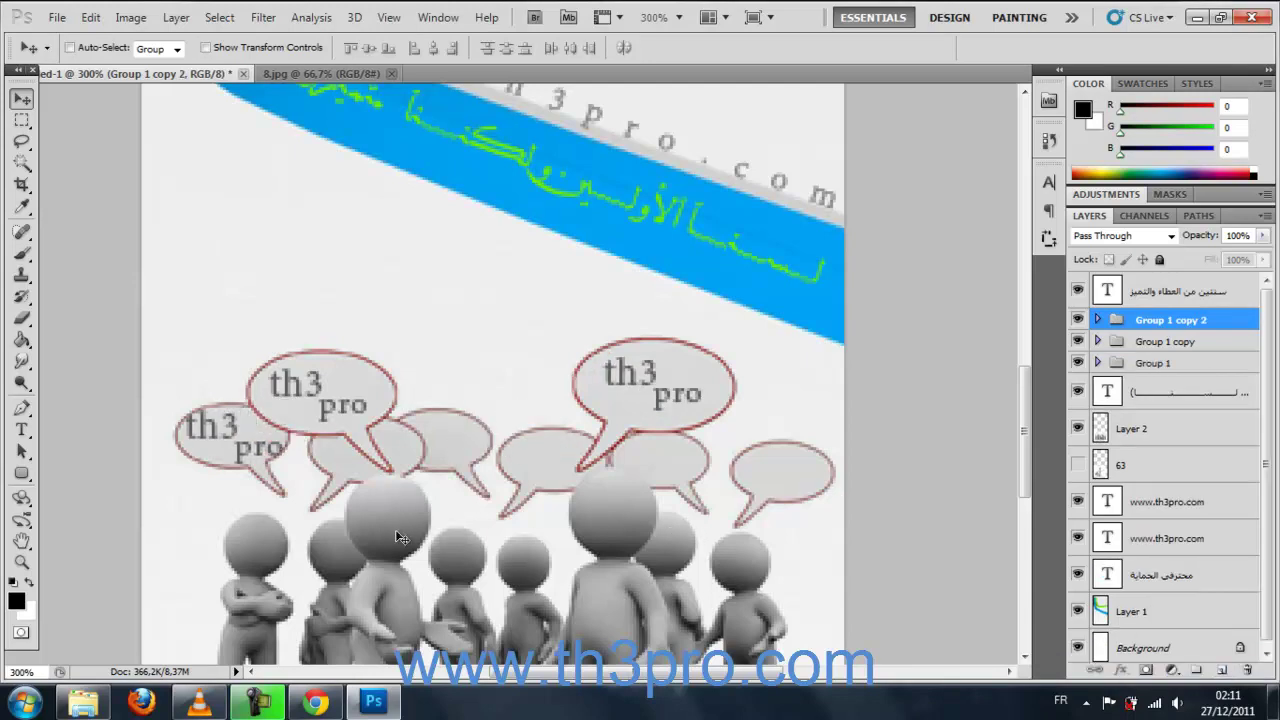
- Shrink the th3 pro copy in the small far-left bubble with Free Transform and center it within the bubble
key("ctrl+t")
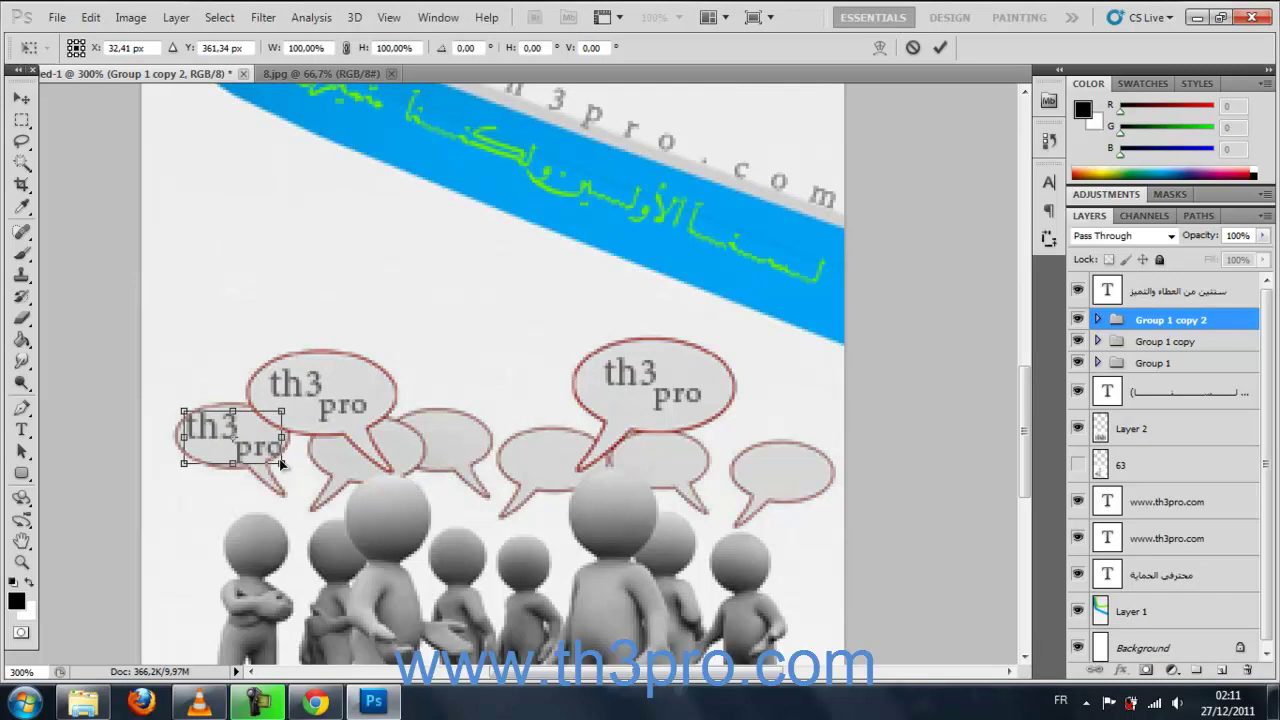
key("Return")
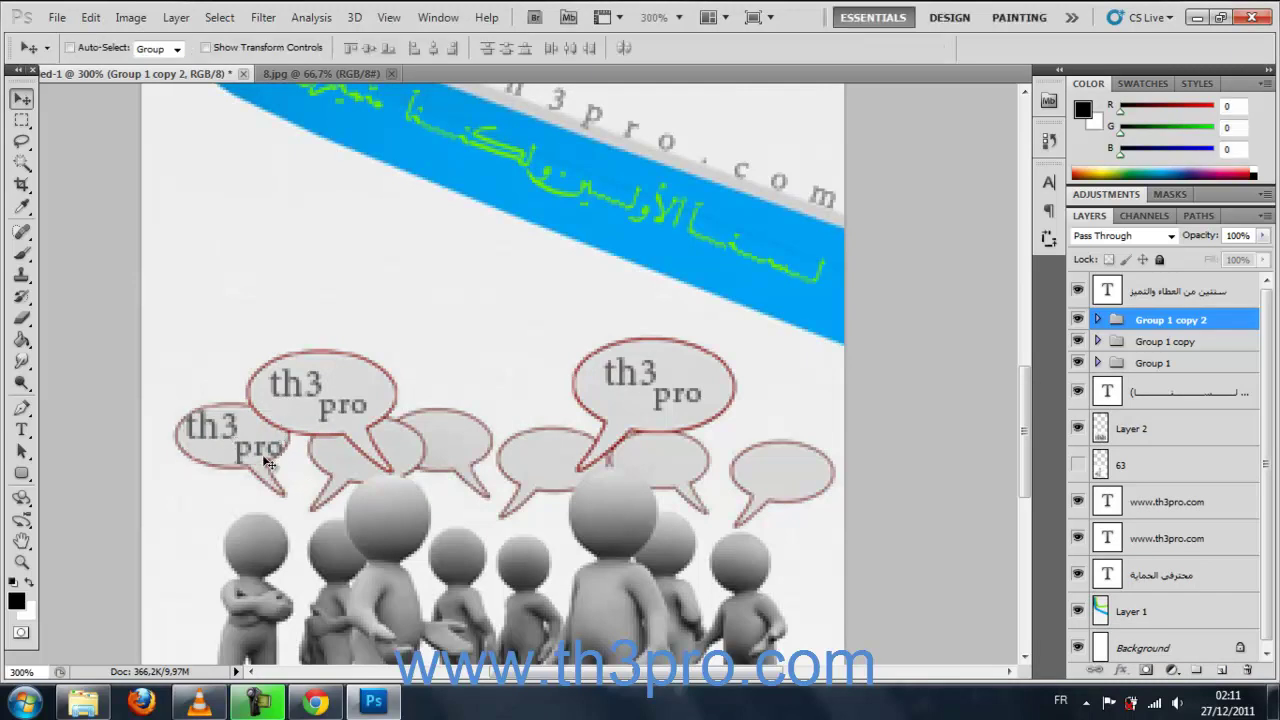
key("ctrl+t")
left_click_drag(181, 409, 205, 420)
key("Return")
left_click_drag(271, 475, 257, 470)
key("Down")
key("Down")
key("Down")
key("Down")
key("Down")
key("Right")
key("Right")
key("Right")
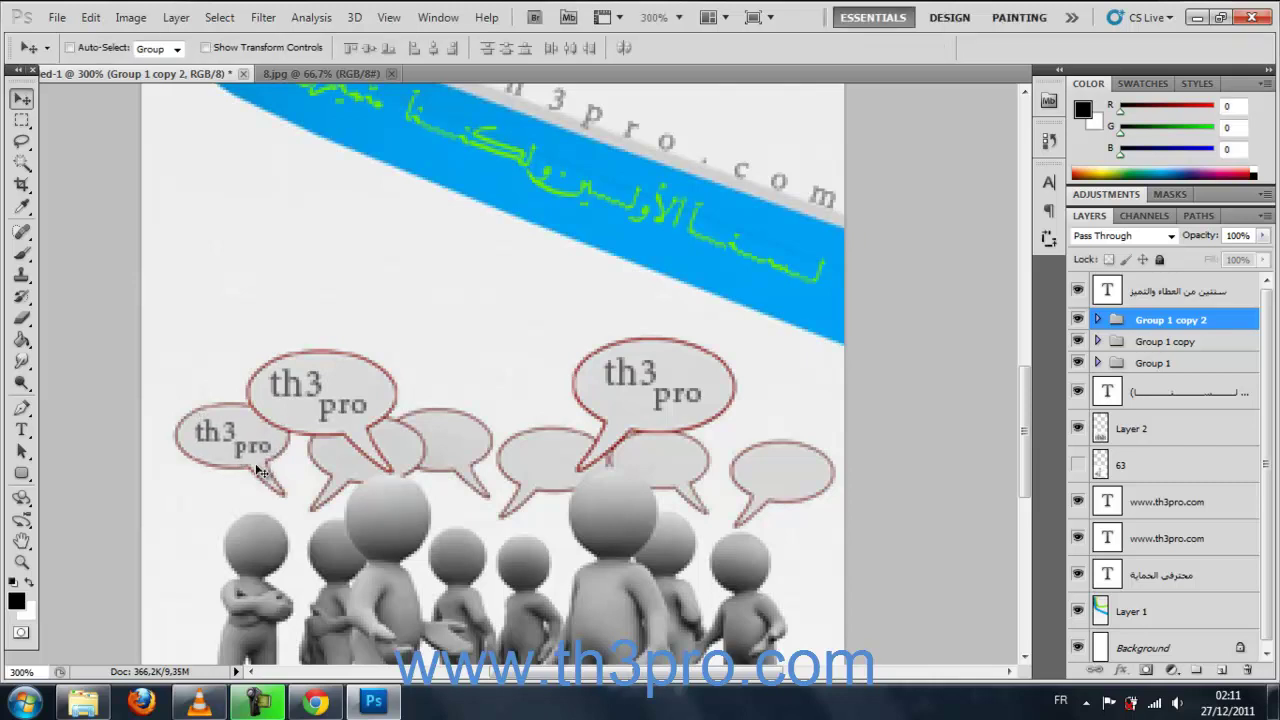
- Duplicate the reduced th3 pro group and place the copy in the small far-right speech bubble
left_click_drag(1120, 322, 1222, 669)
left_click_drag(496, 519, 741, 526)
left_click_drag(469, 512, 757, 545)
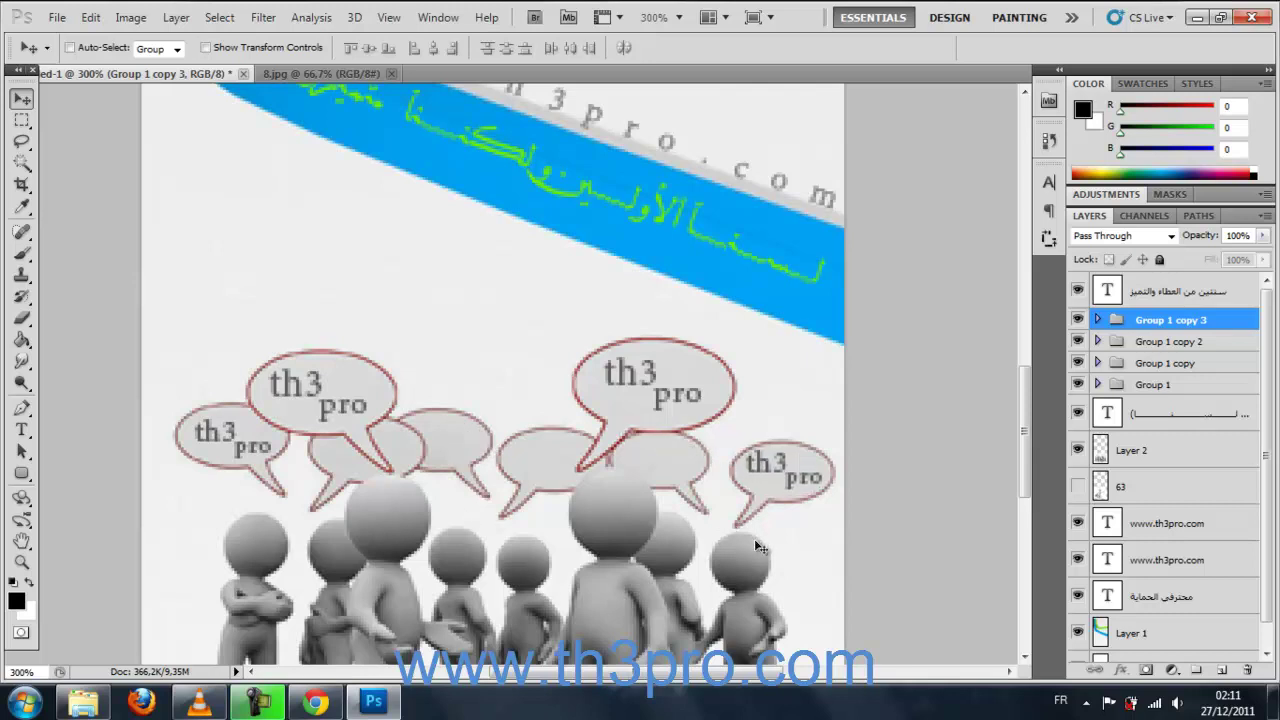
- Duplicate the group into the small bubble just left of the large right one, and scale the copy to about 86.83%
left_click_drag(1120, 322, 1222, 669)
left_click_drag(876, 531, 636, 525)
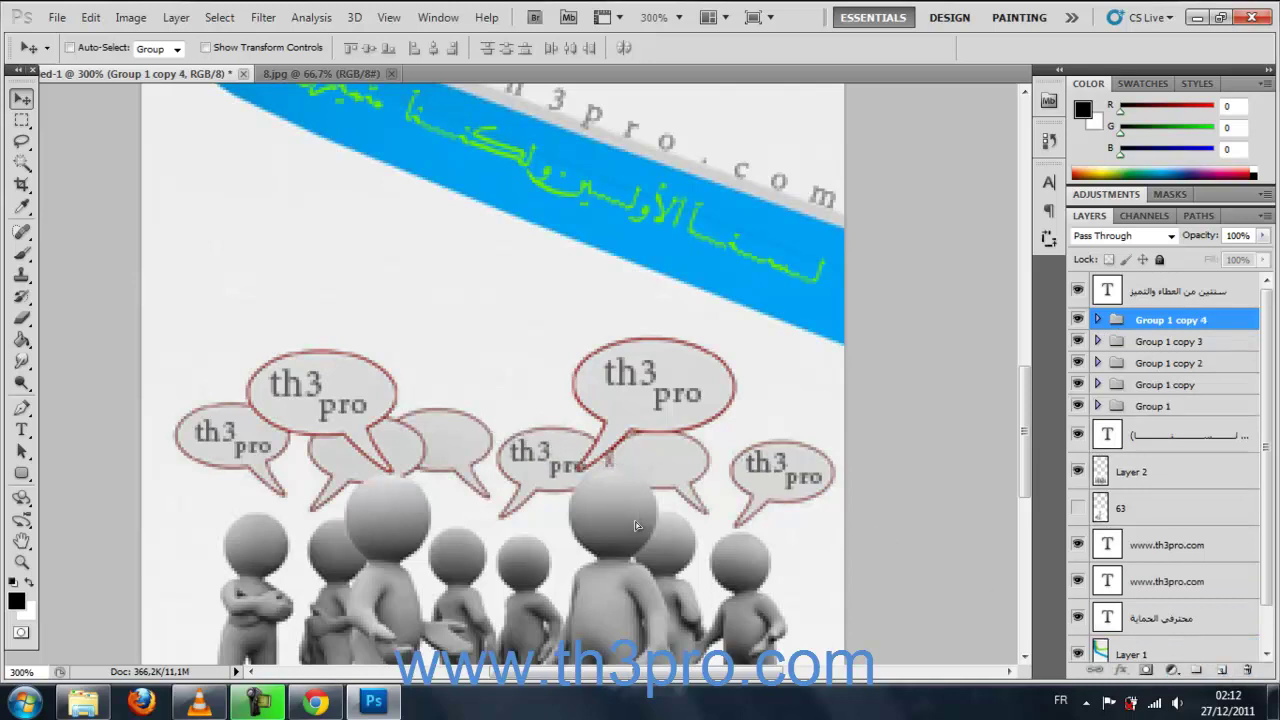
key("ctrl+t")
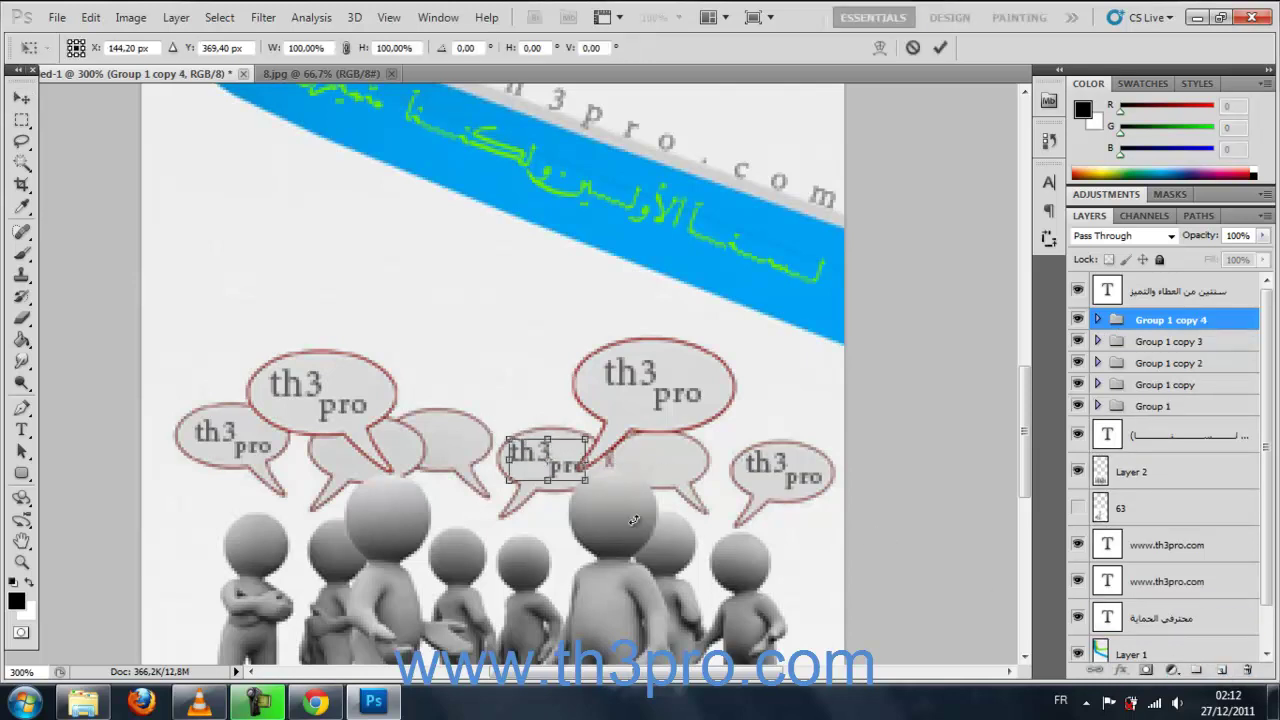
left_click_drag(582, 477, 588, 483)
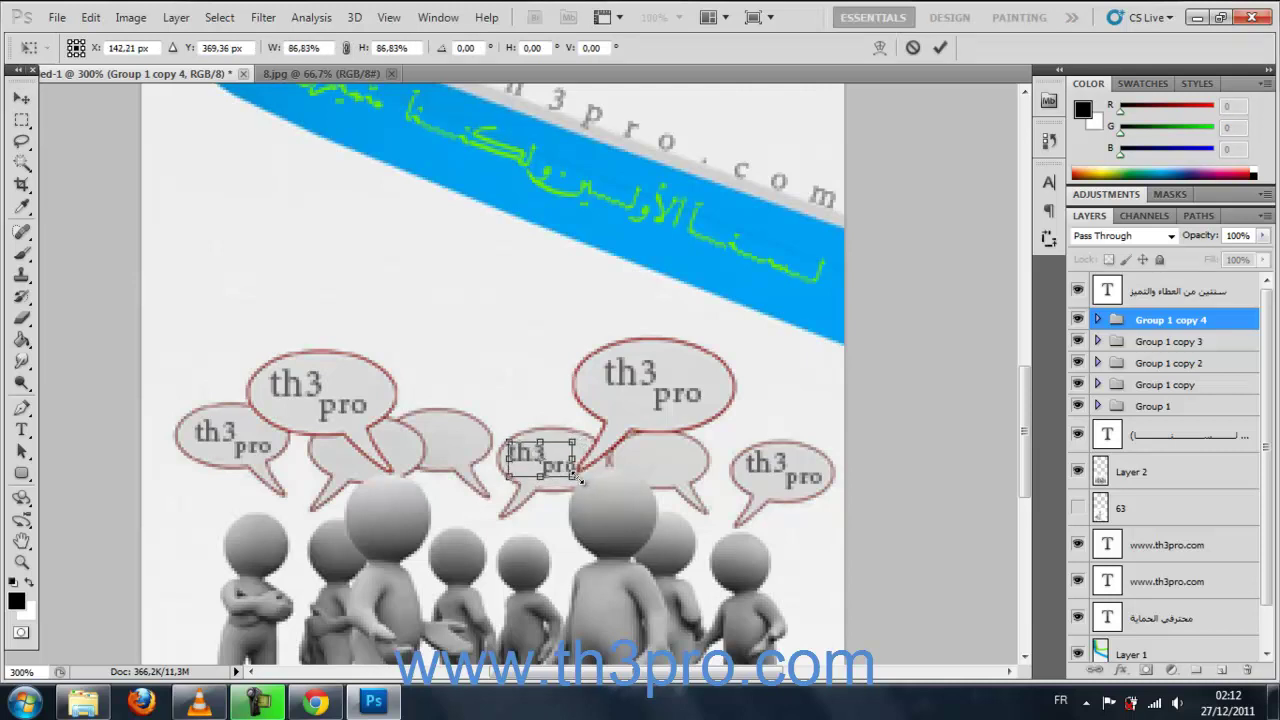
key("Return")
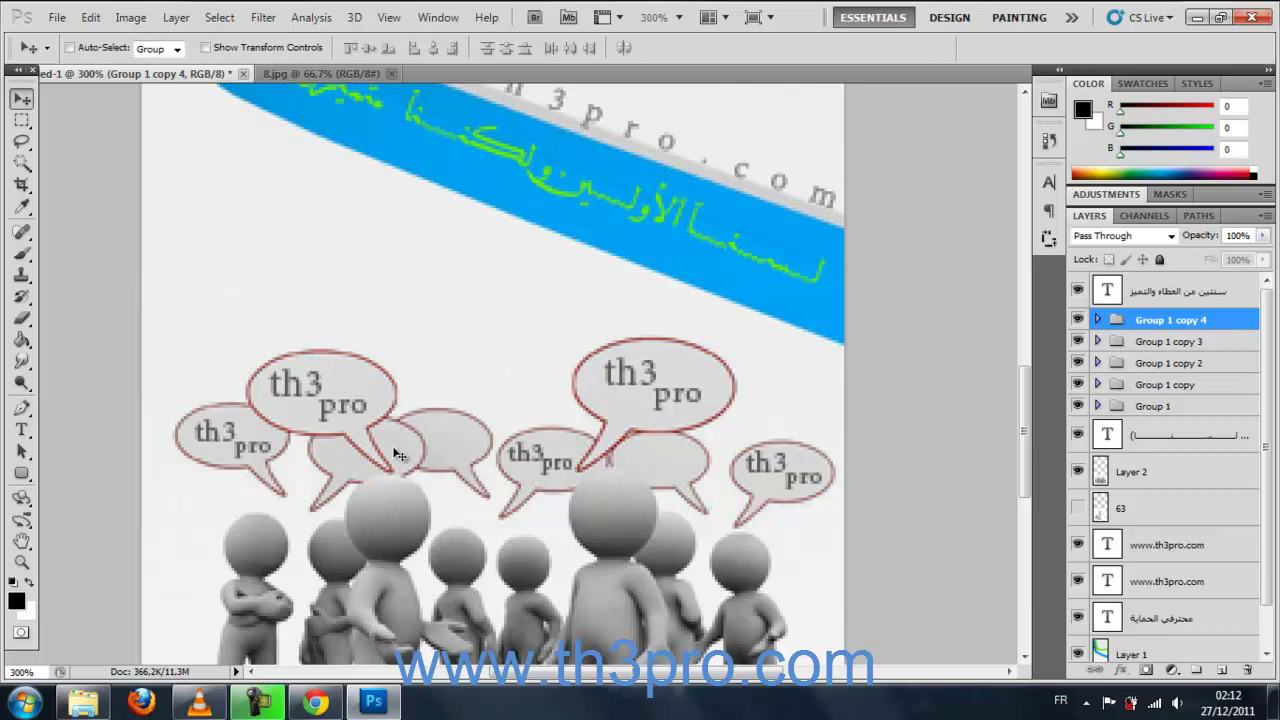
- Group the speech-bubble crowd layer together with all five th3 pro text groups
key("ctrl+1")
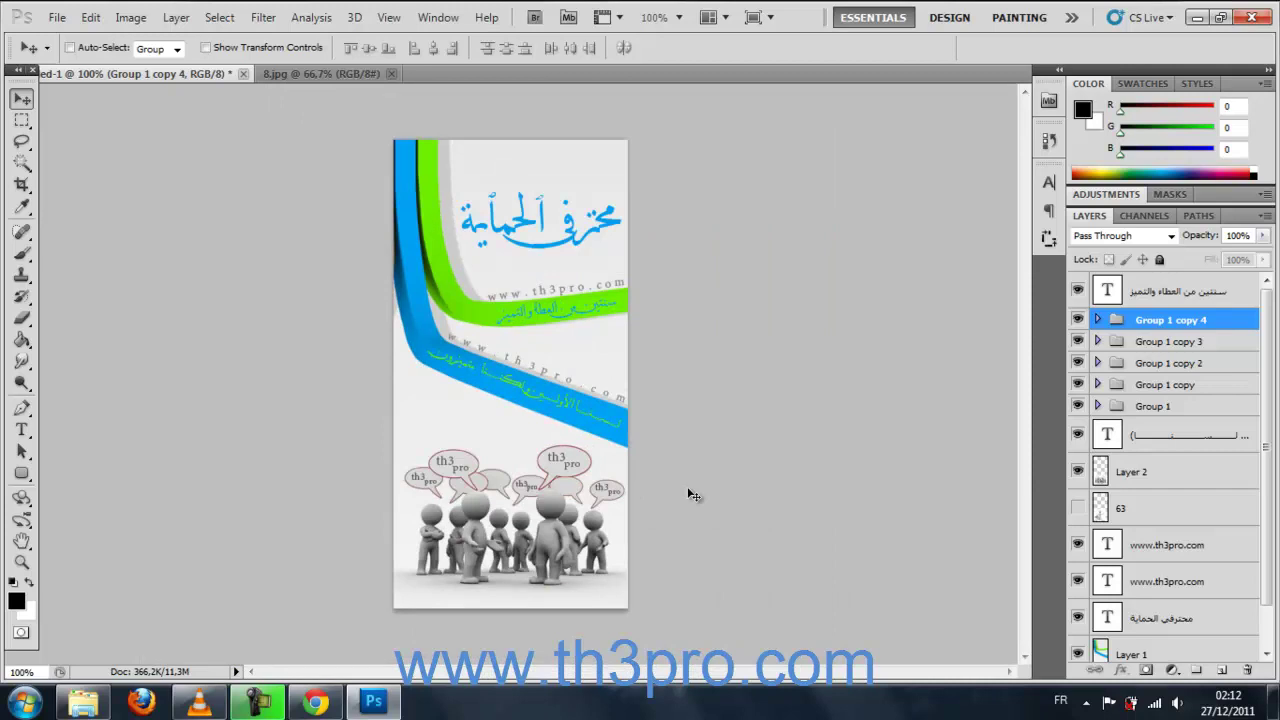
left_click(1140, 473, "ctrl")
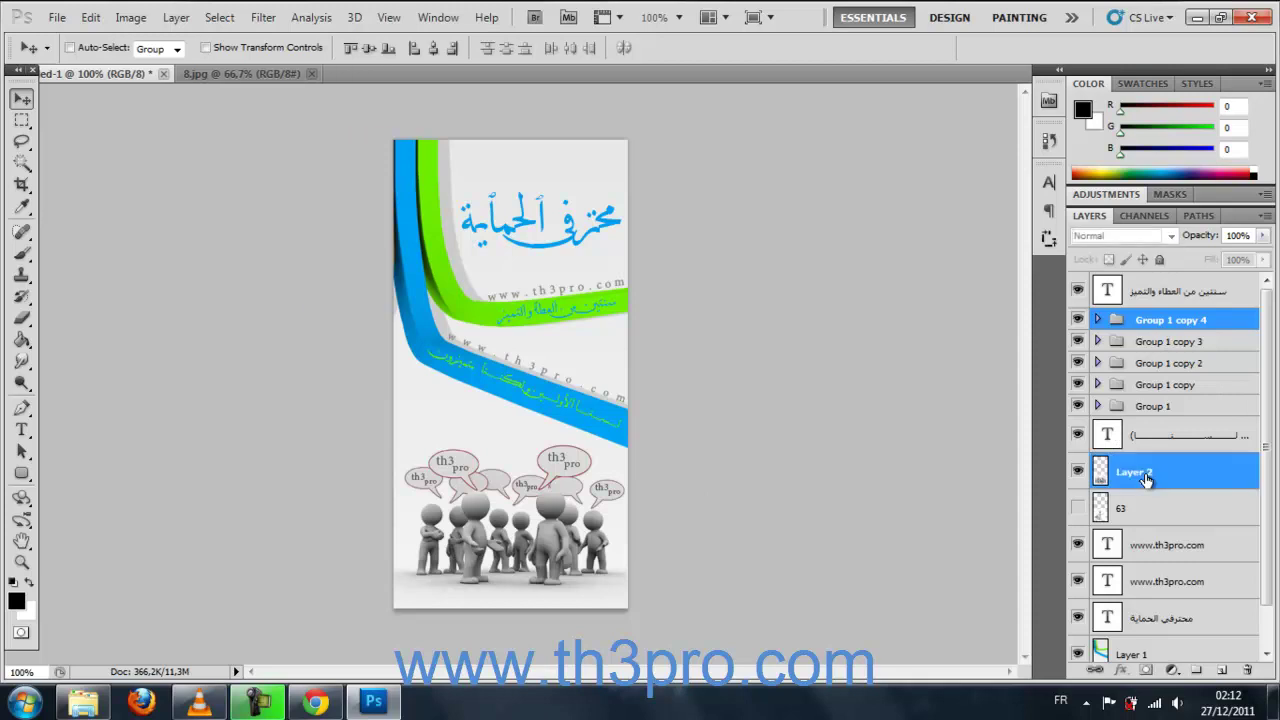
left_click(1141, 407, "ctrl")
left_click(1146, 382, "ctrl")
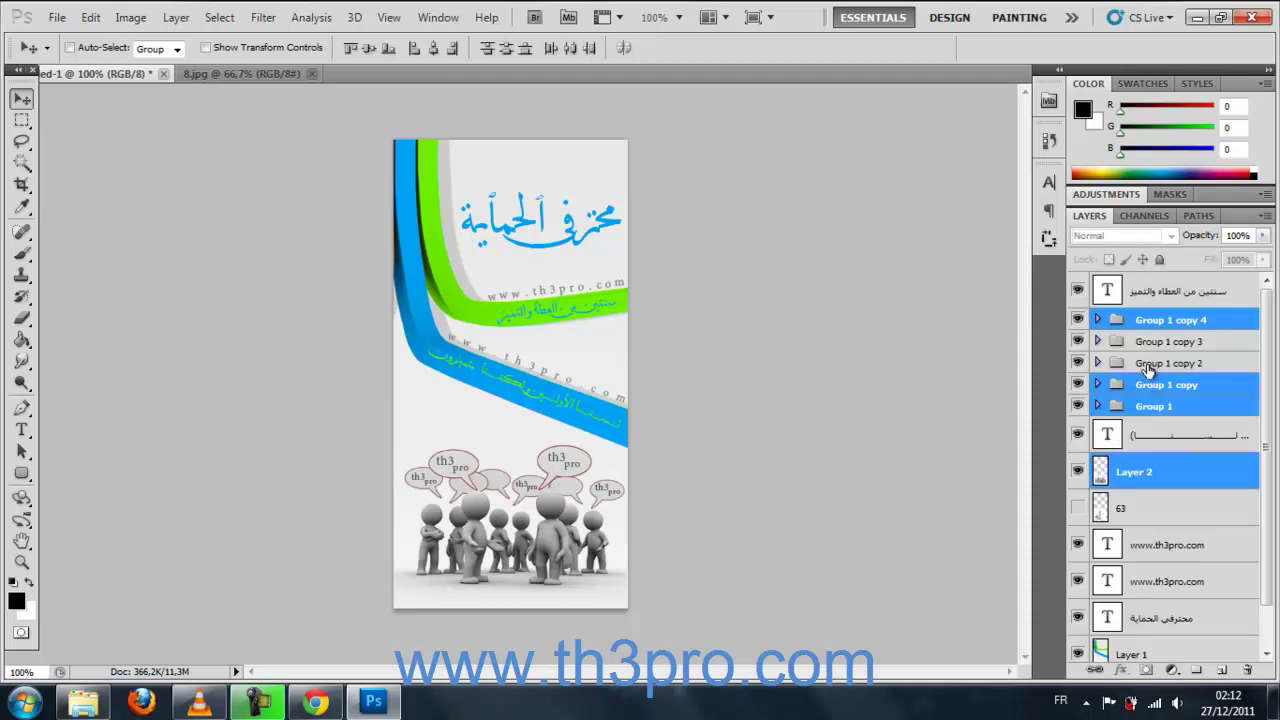
left_click(1147, 365, "ctrl")
left_click(1148, 344, "ctrl")
key("ctrl+g")
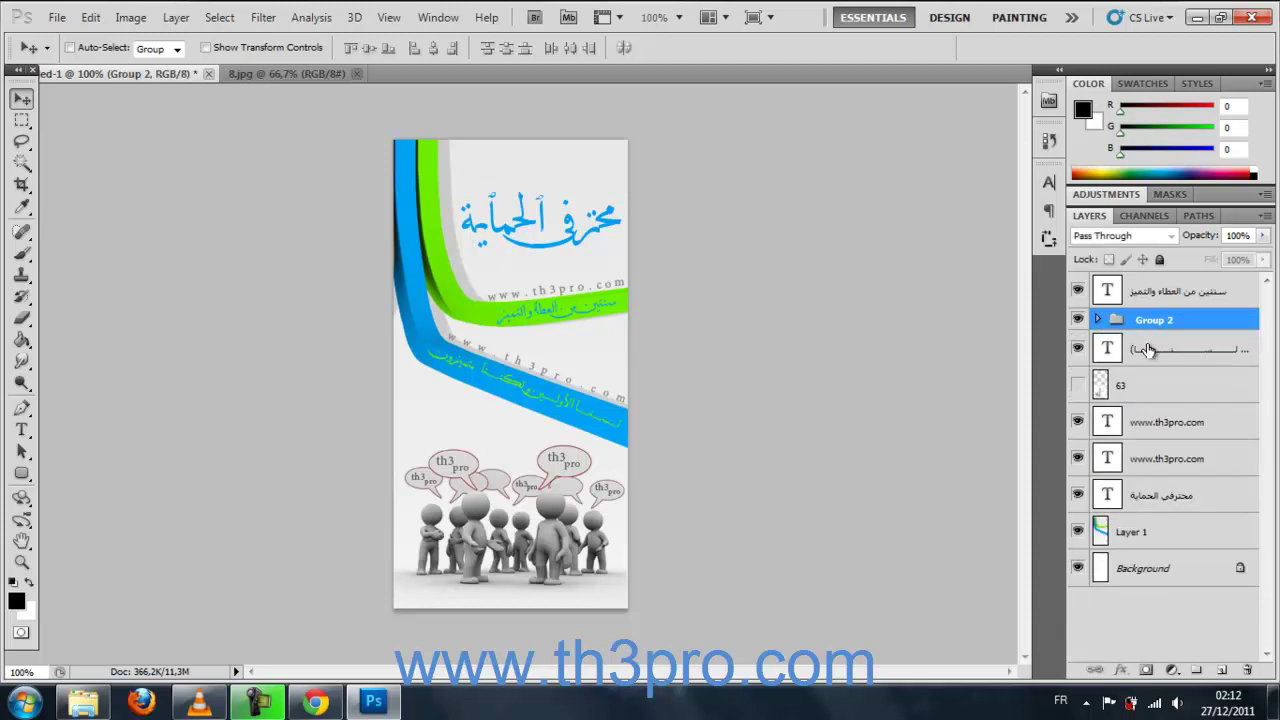
- Preview the medic figure layer in place of the crowd group, and leave both hidden
left_click(1078, 320)
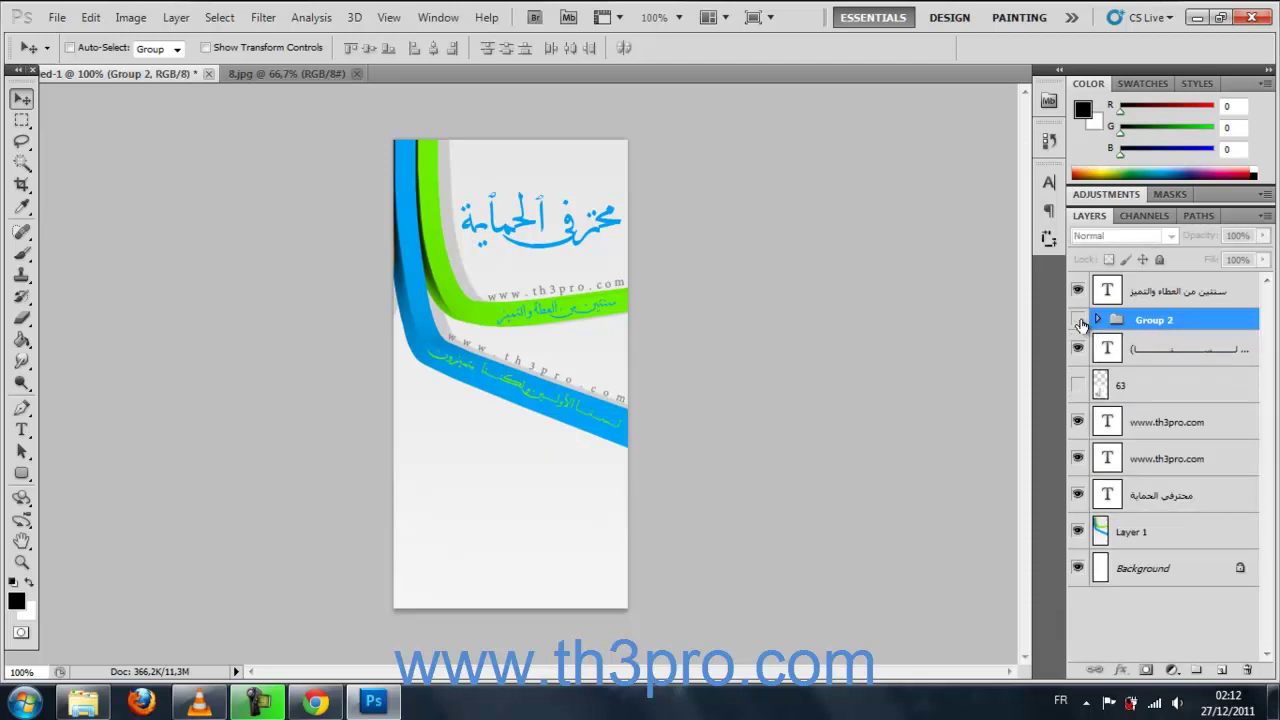
left_click(1077, 386)
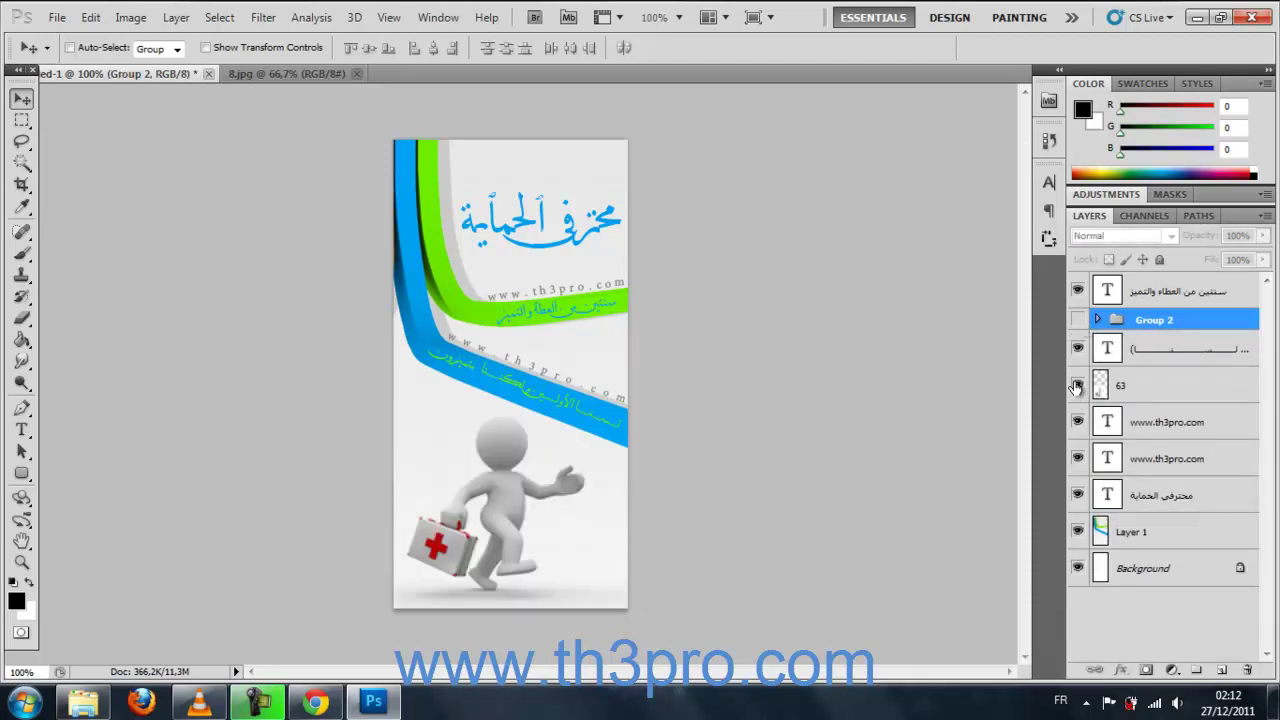
left_click(1077, 386)
left_click(1078, 320)
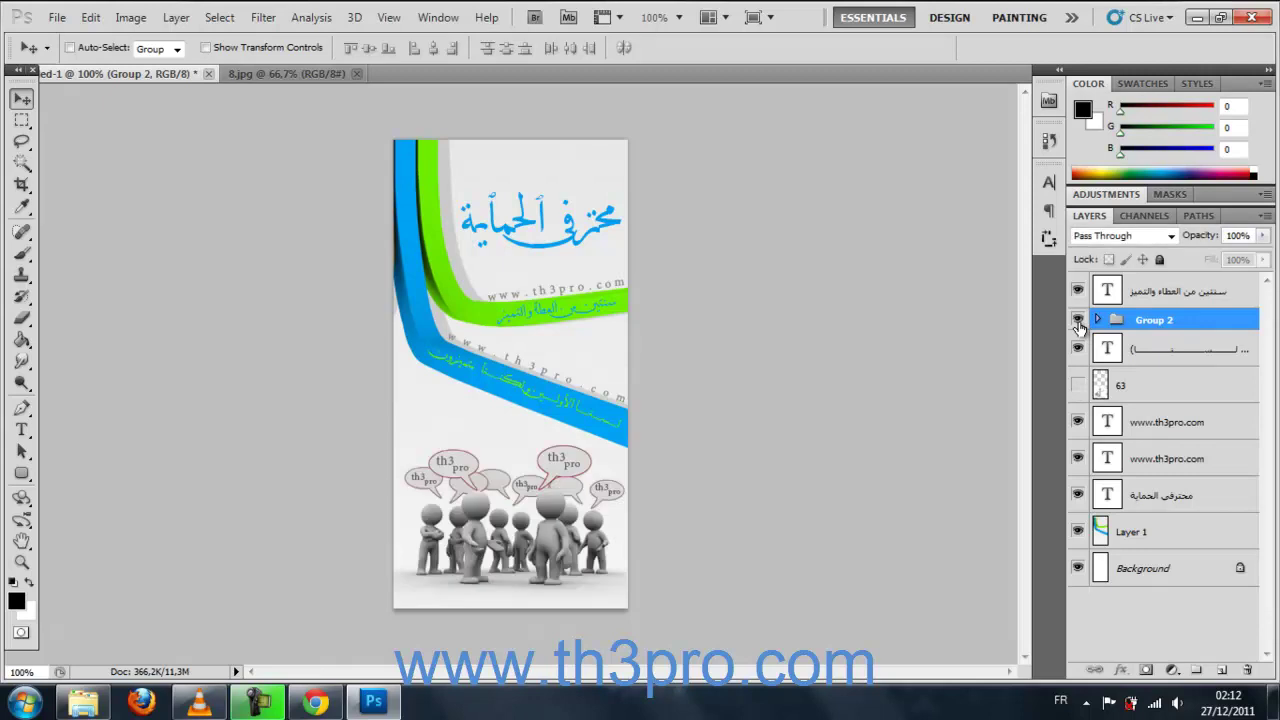
left_click(1078, 321)
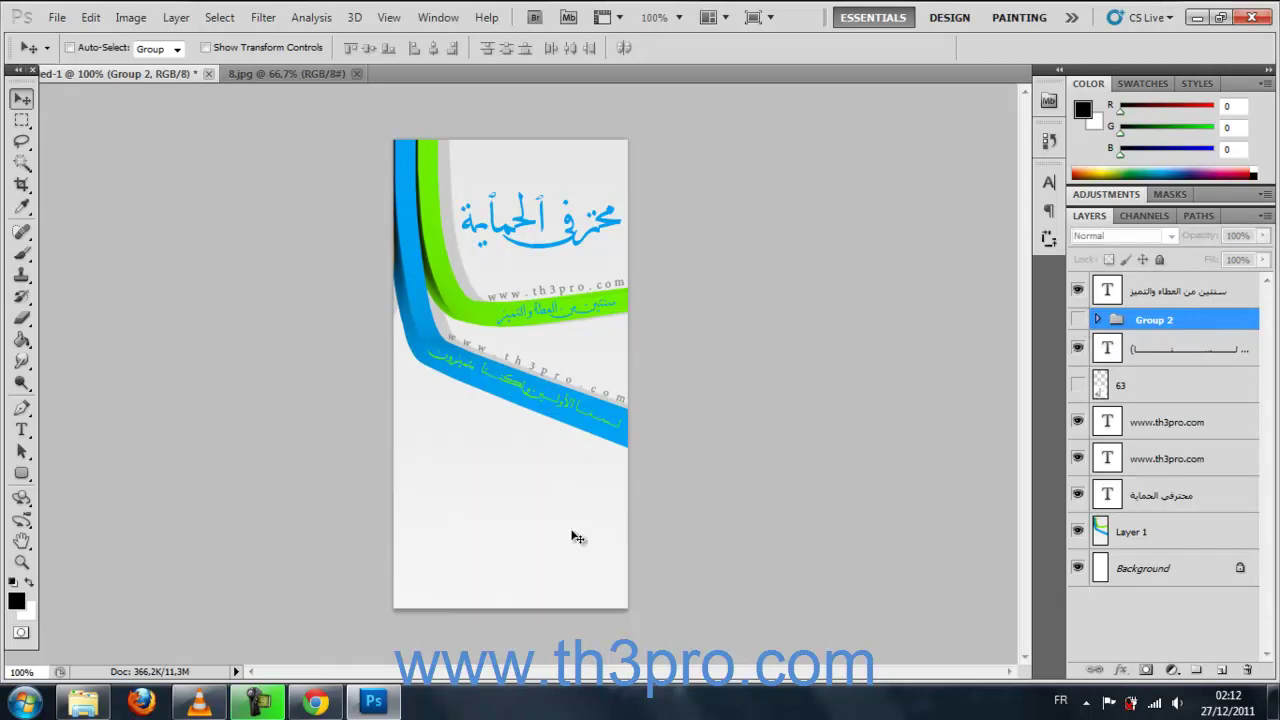
- Place image 41 from the th3 folder at the bottom of the banner and set its blend mode to Multiply
left_click(97, 706)
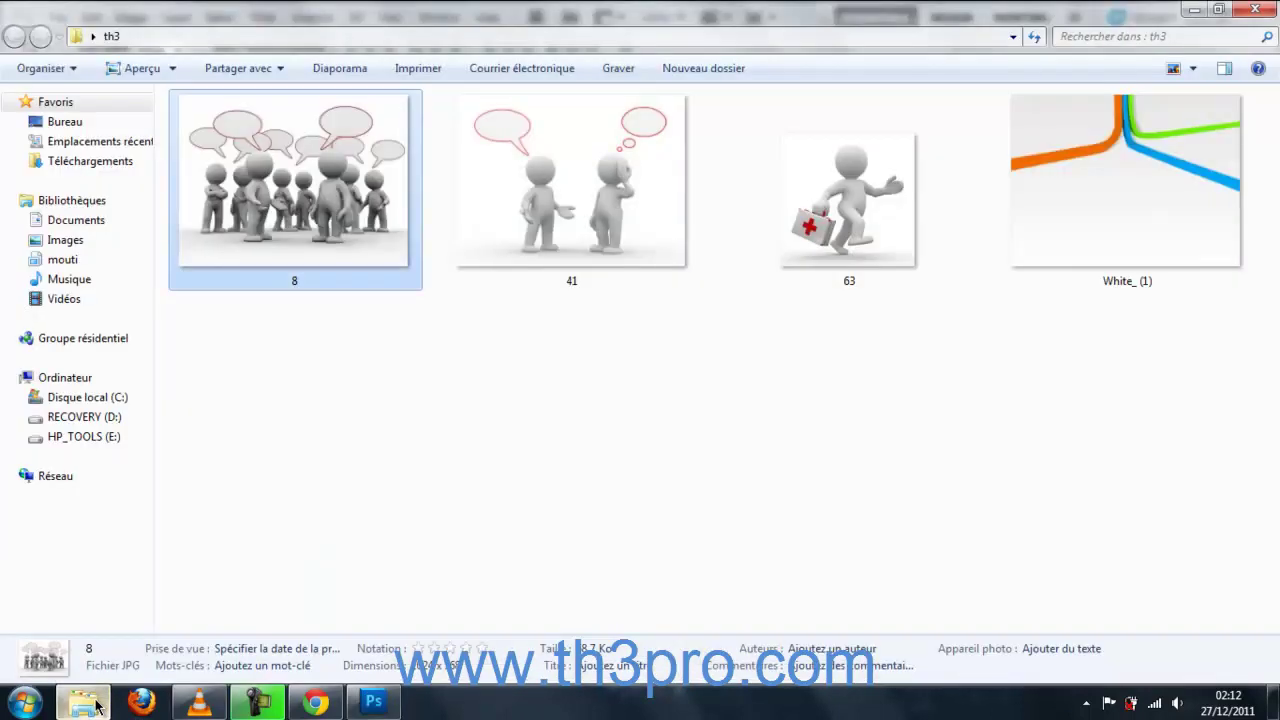
left_click(520, 200)
left_click_drag(568, 175, 517, 534)
left_click_drag(525, 440, 525, 577)
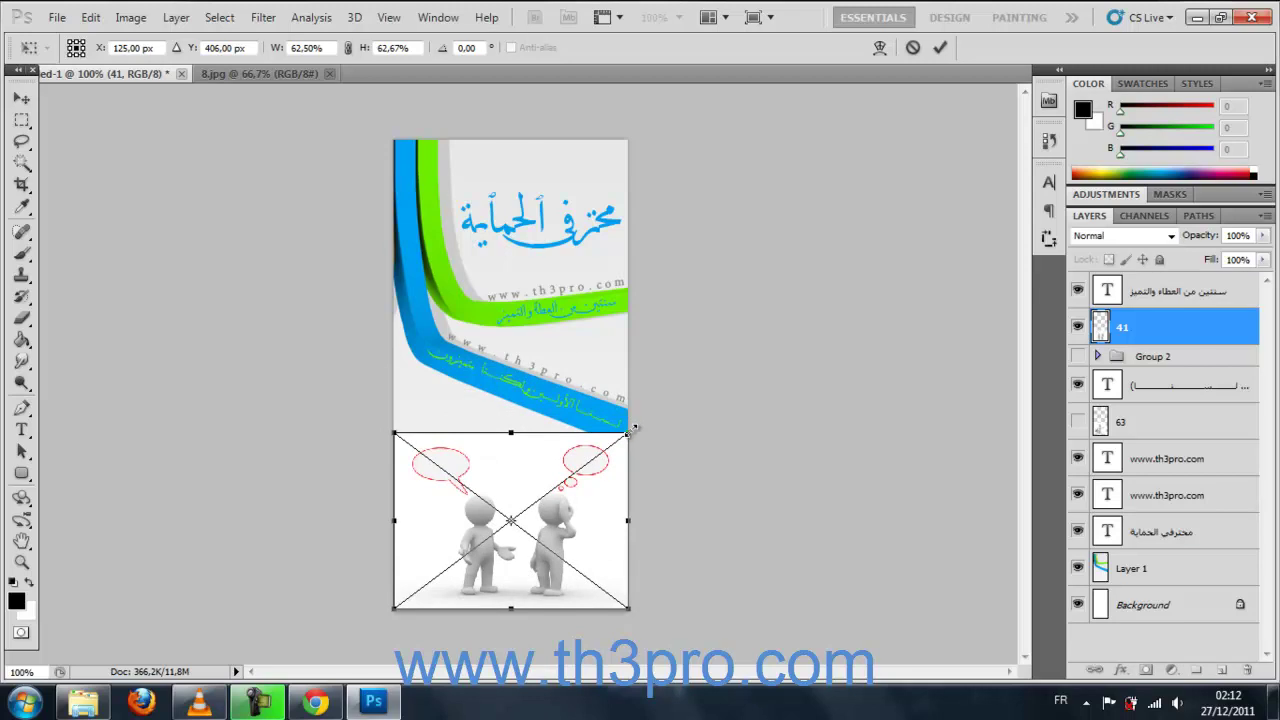
key("Return")
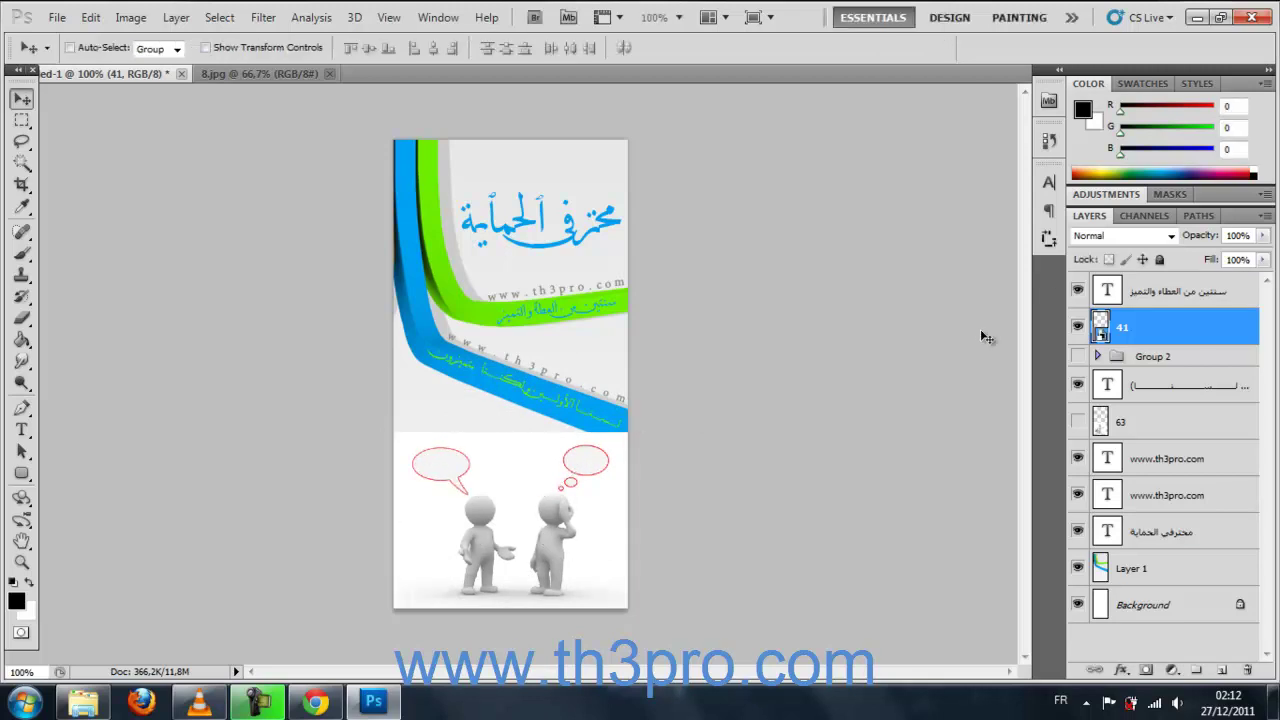
left_click(1105, 236)
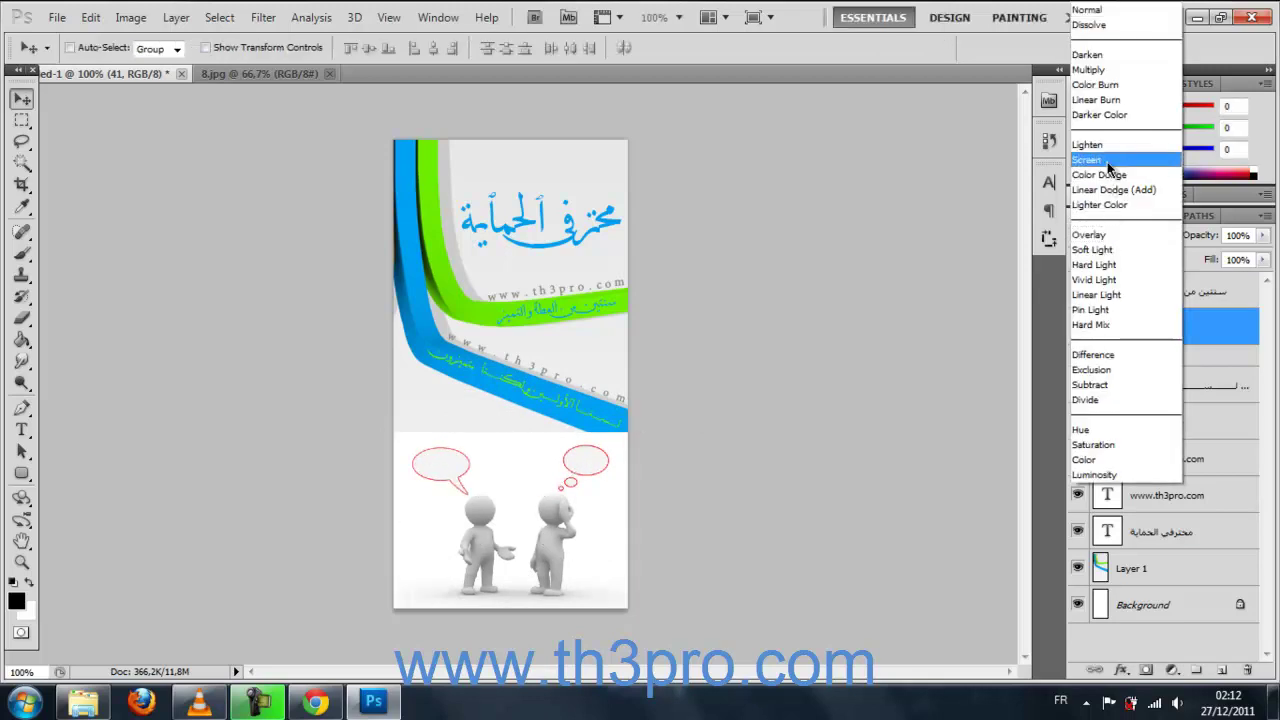
left_click(1097, 72)
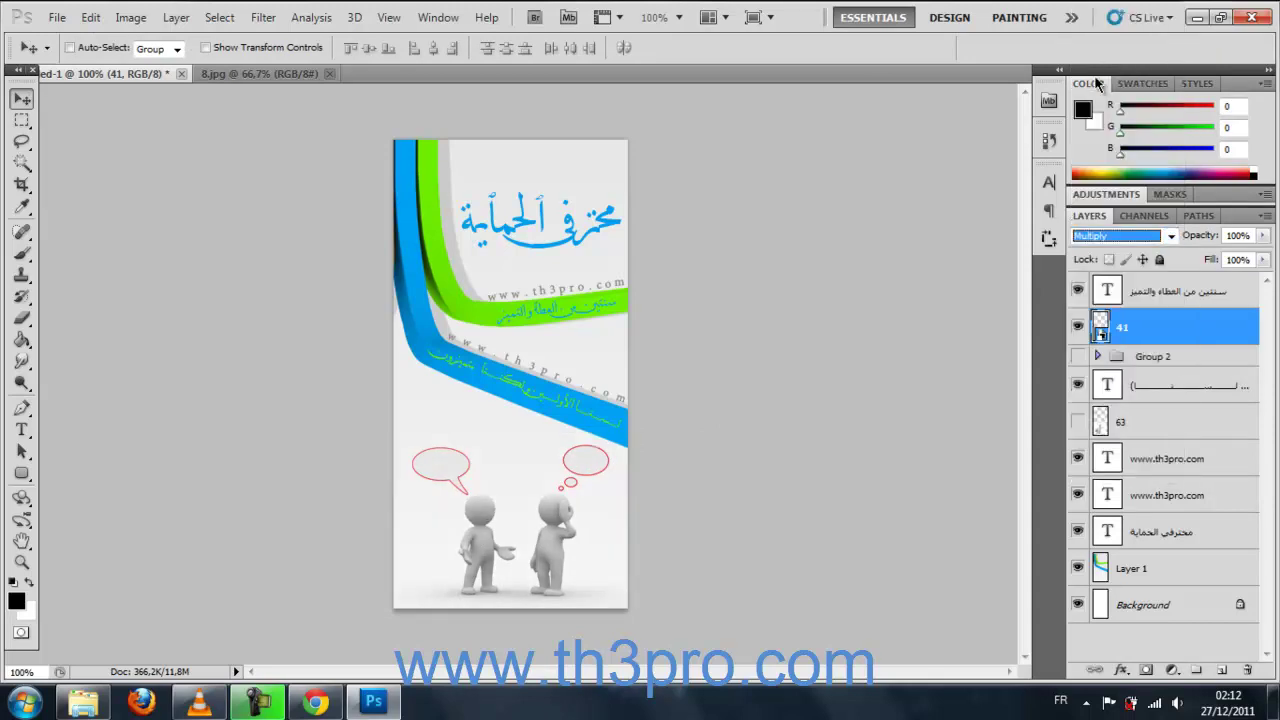
- Add the text "th3" inside the left figure's speech bubble
key("ctrl+plus")
key("ctrl+plus")
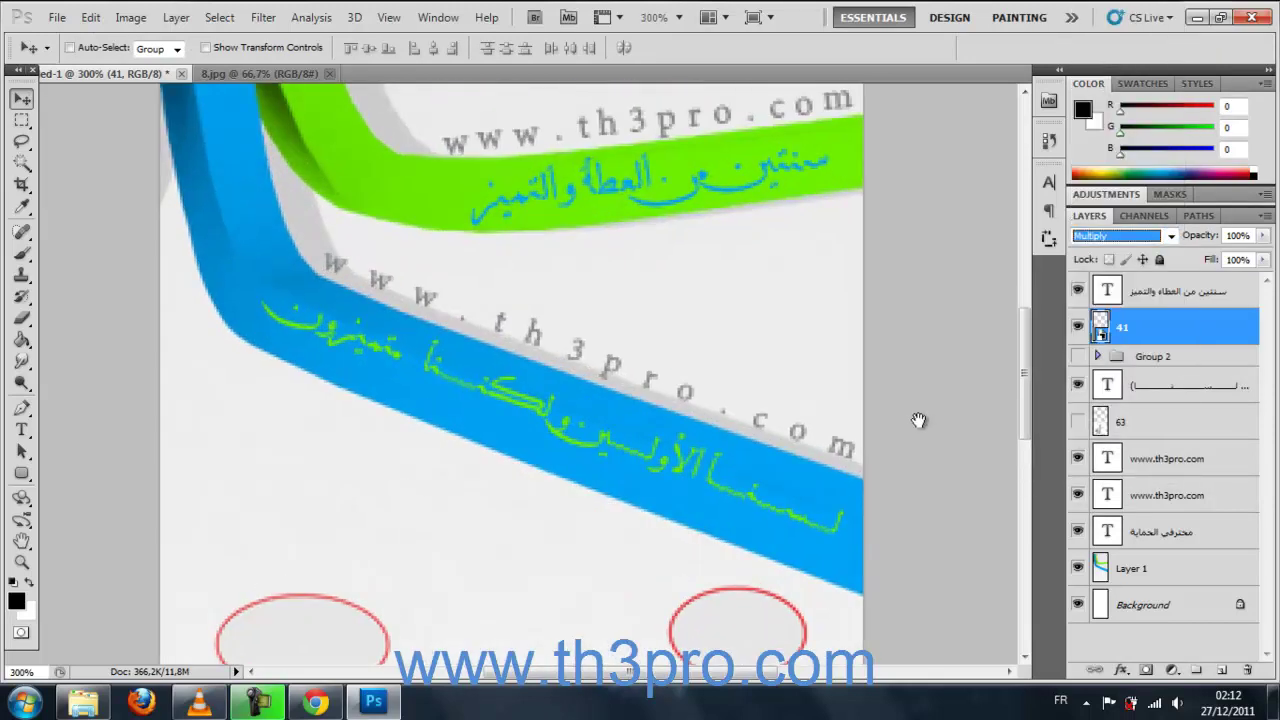
left_click_drag(638, 480, 620, 138)
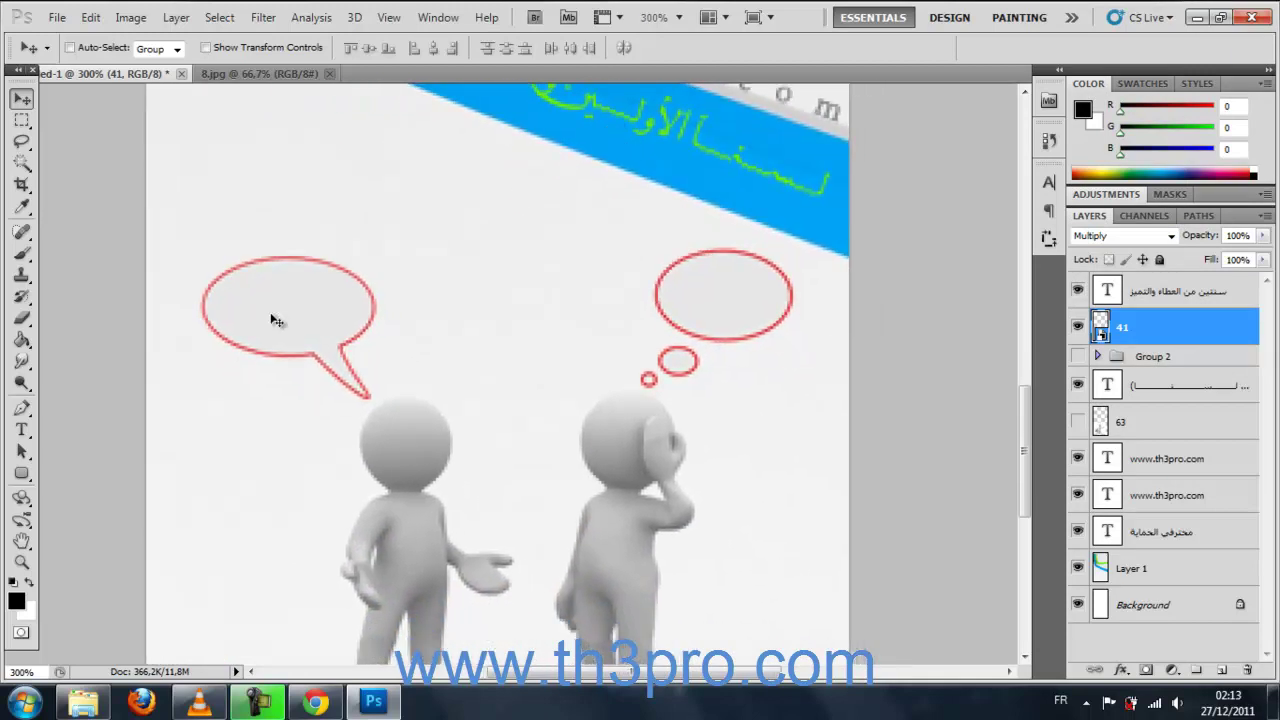
left_click(24, 436)
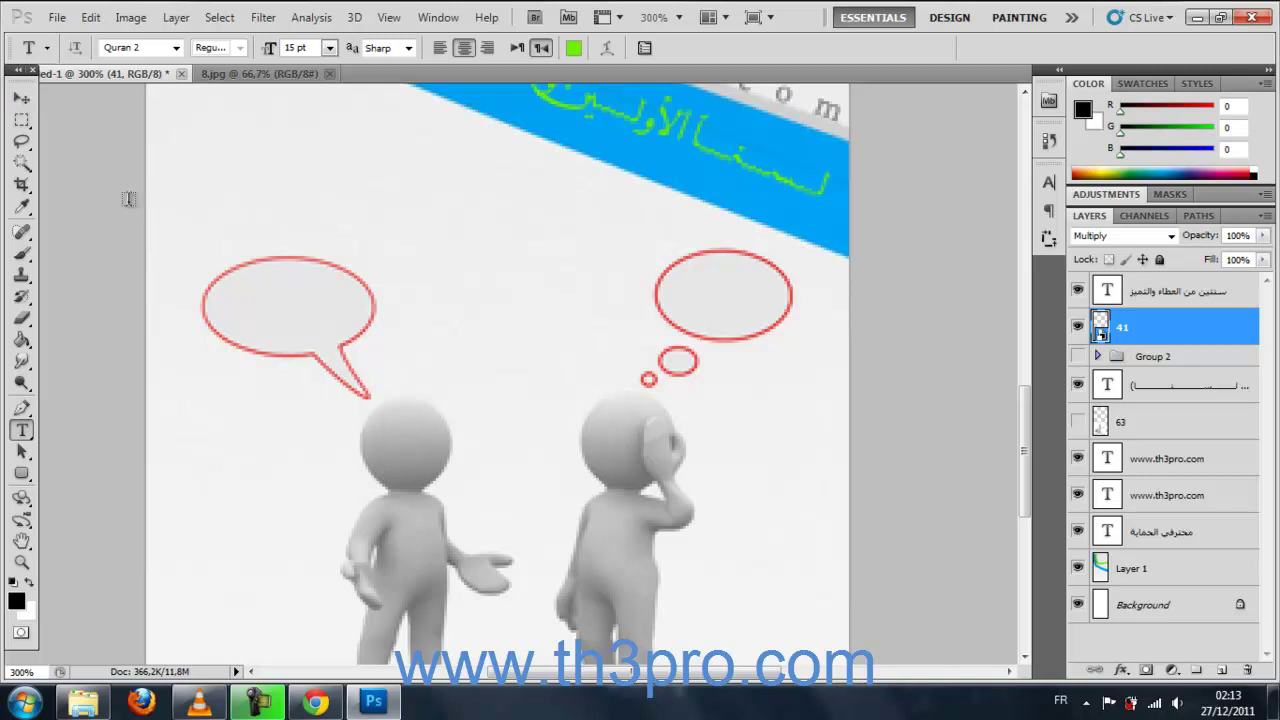
left_click(286, 323)
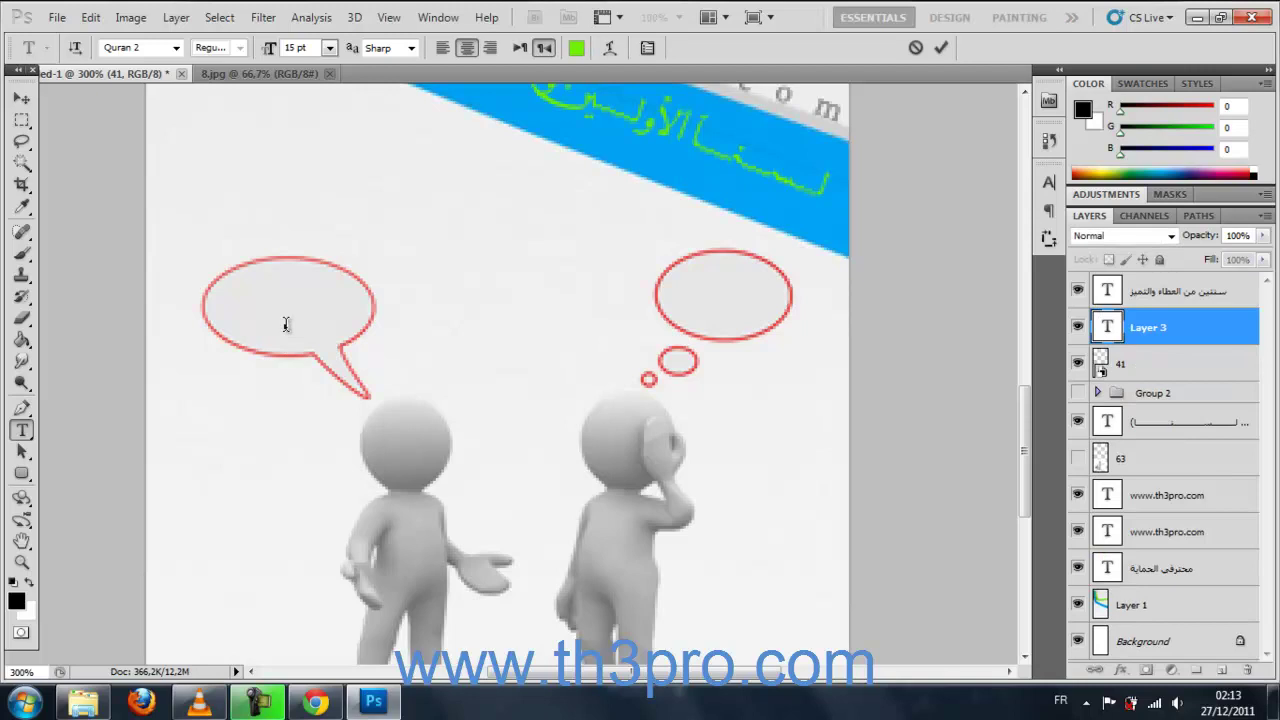
type("tgh")
key("BackSpace")
key("BackSpace")
key("BackSpace")
type("th3")
- Recolor the bubble's th3 text with the blue stripe's color, 02a3f3, and shift it toward the bubble's upper left
double_click(271, 313)
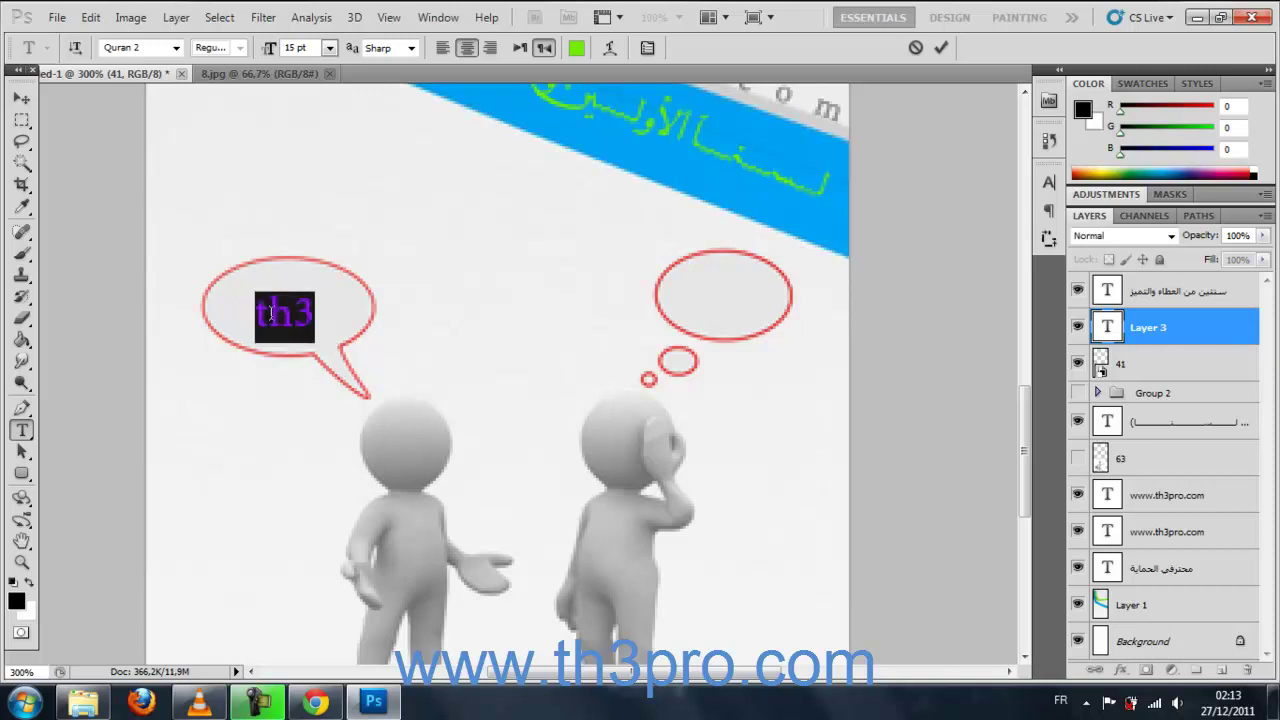
left_click(577, 48)
left_click(647, 158)
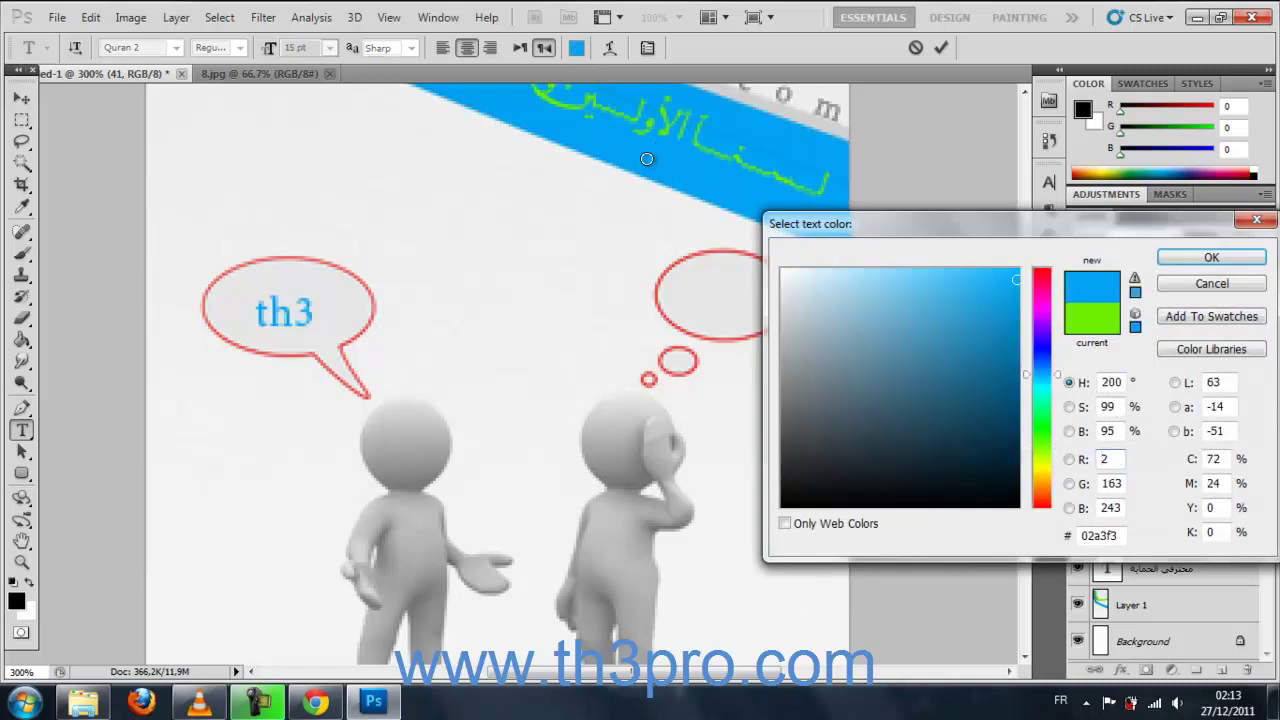
left_click(1172, 262)
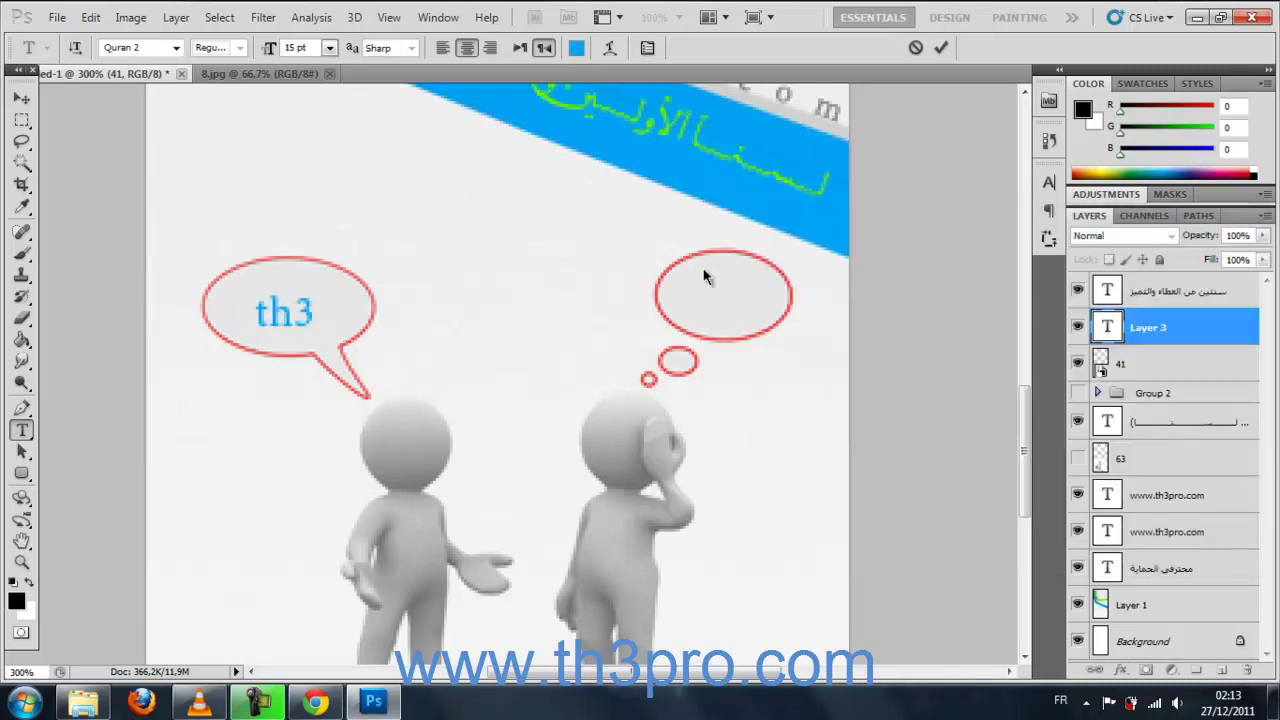
left_click(21, 98)
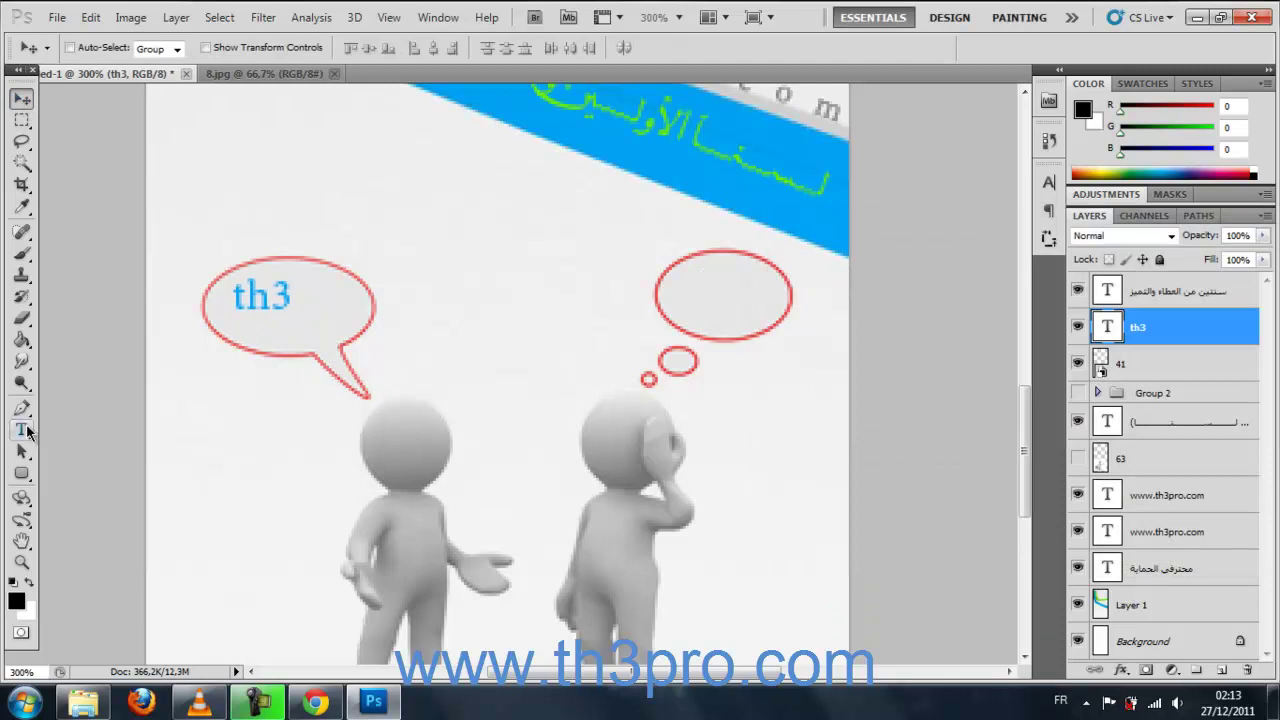
- Add the text "pro" as a separate layer and nudge it into the left bubble, just below and right of "th3"
left_click(21, 430)
left_click(296, 380)
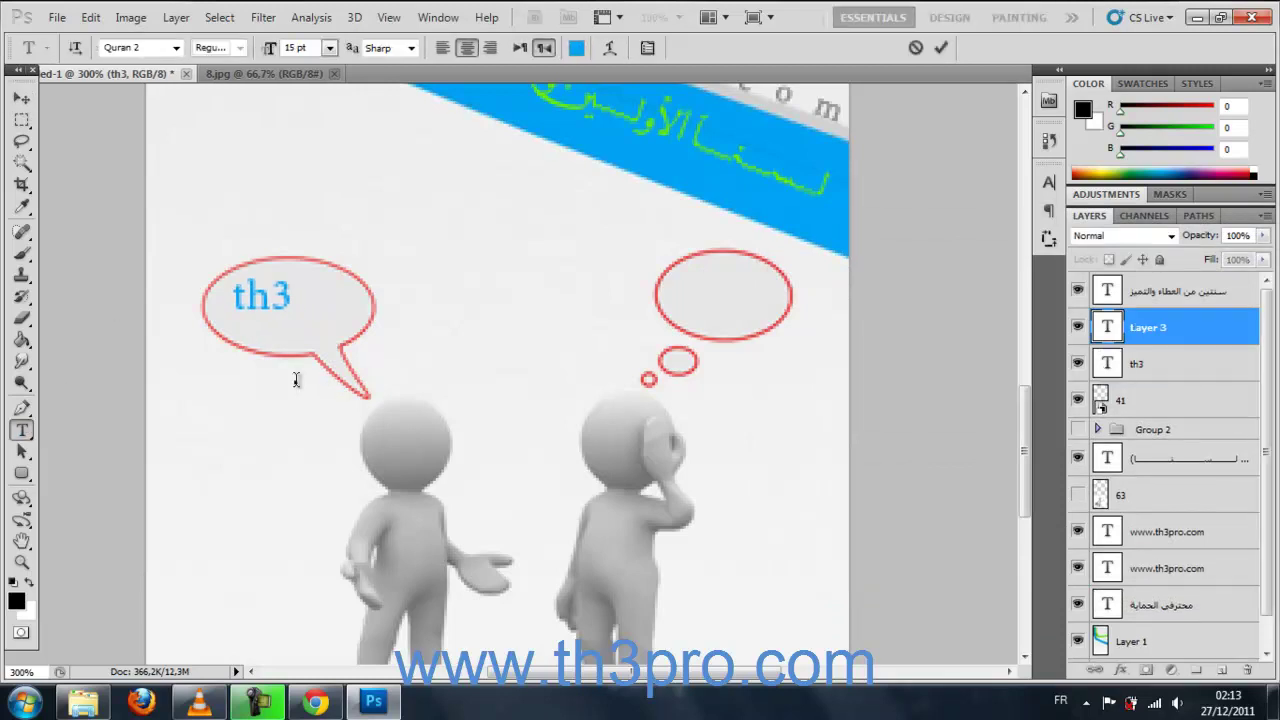
type("pro")
left_click(21, 98)
key("Up")
key("Up")
key("Up")
key("Up")
key("Up")
key("Up")
key("Up")
key("Up")
key("Up")
key("Up")
key("Up")
key("Up")
key("Up")
key("Up")
key("Up")
key("Up")
key("Up")
key("Right")
key("Right")
key("Right")
key("Right")
key("Right")
key("Right")
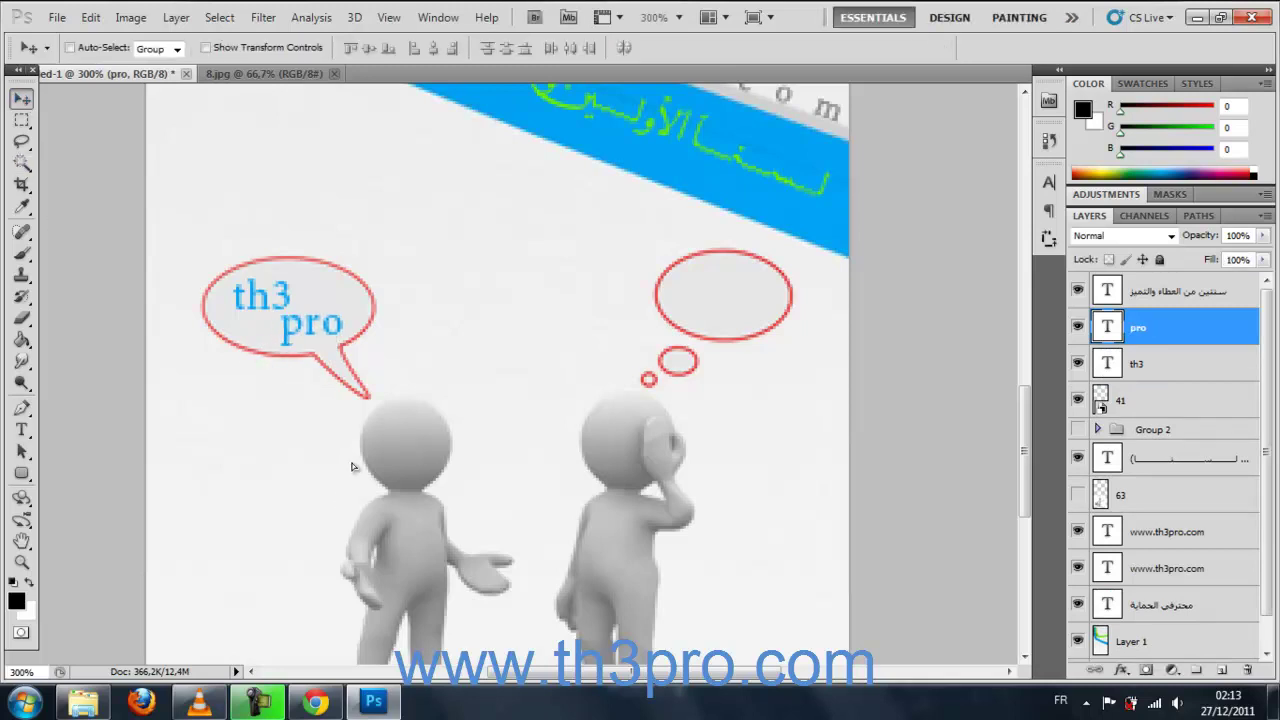
- Add the Arabic word "تجيب" and place it above the left figure's head, beside the speech bubble
left_click(21, 430)
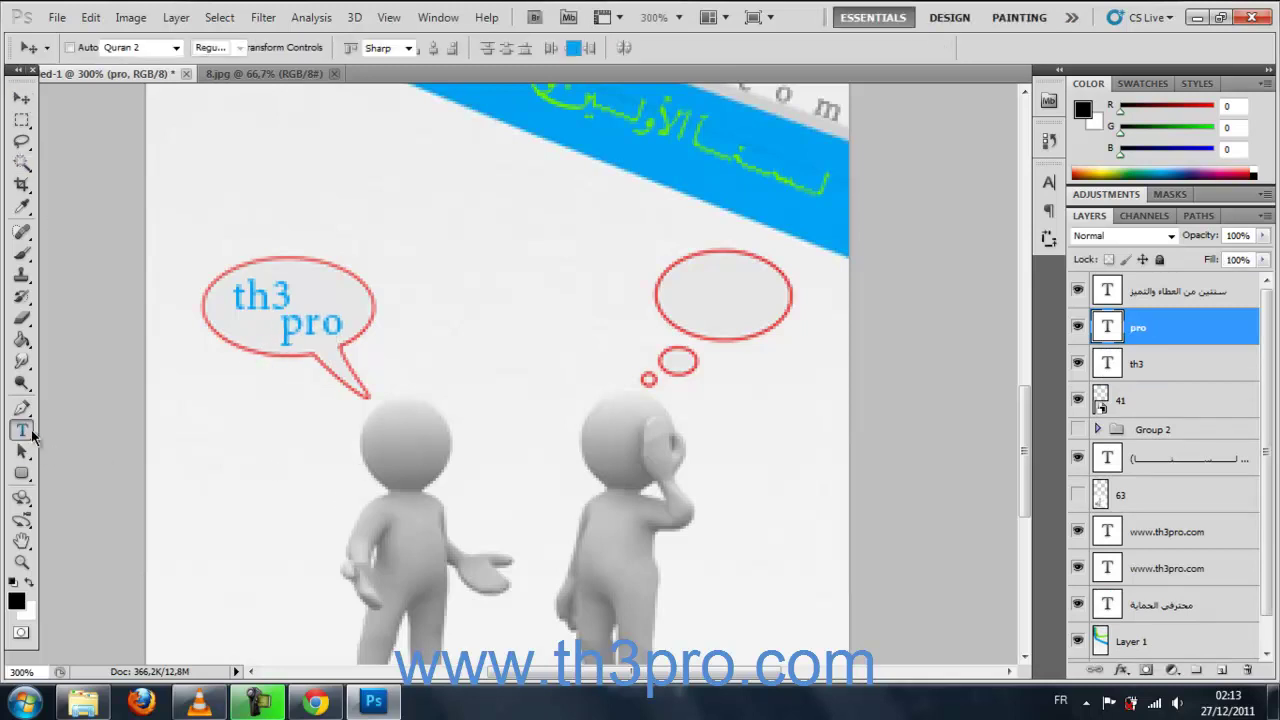
left_click(455, 355)
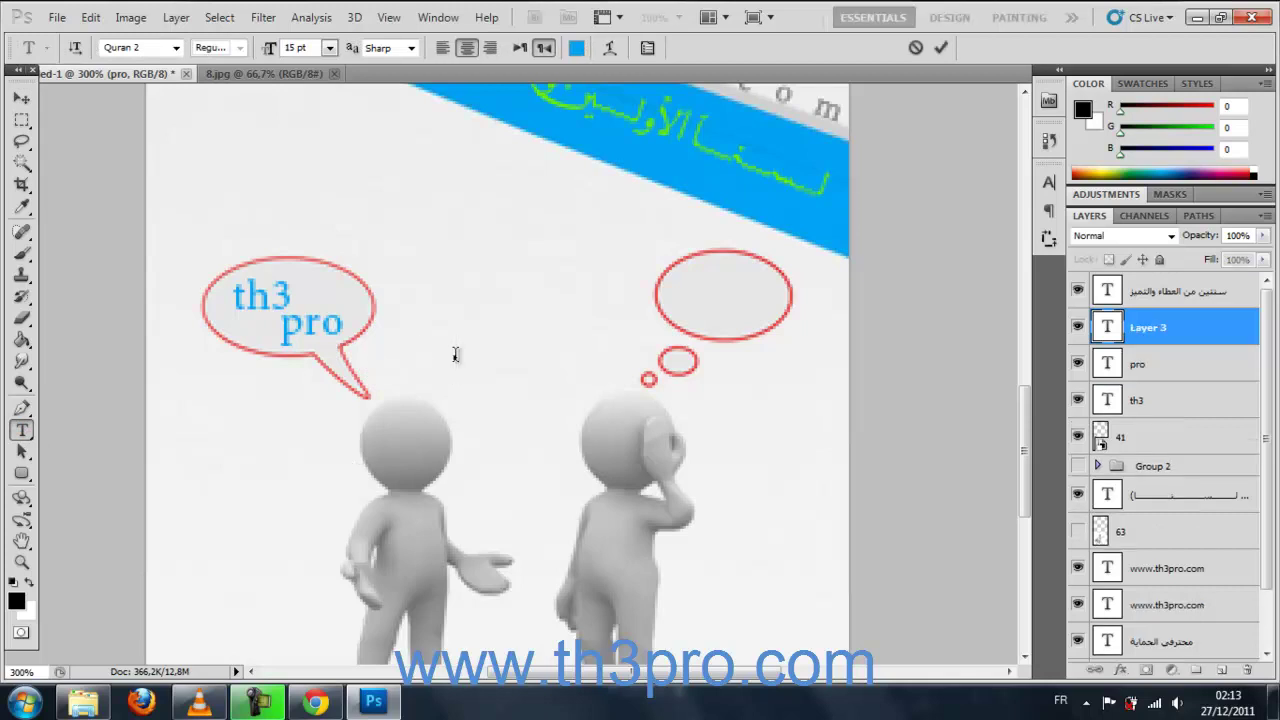
type("غبي")
left_click(21, 97)
left_click_drag(481, 418, 451, 392)
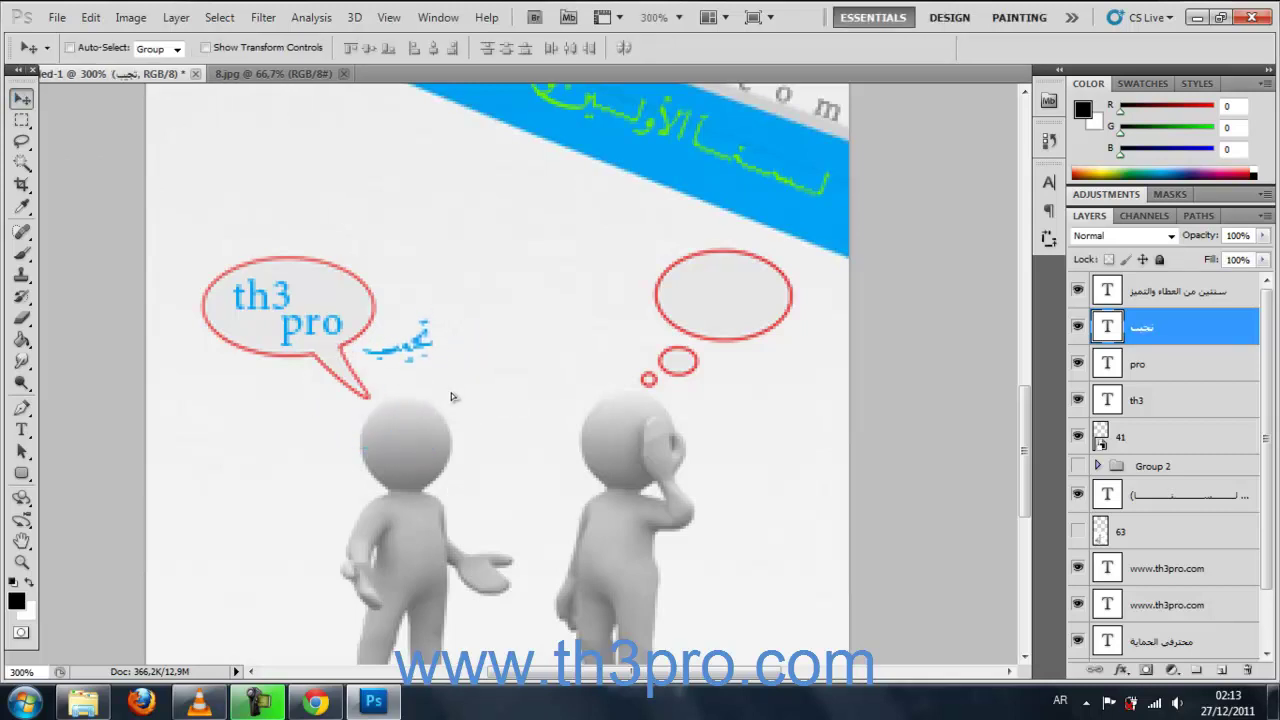
- Add the Arabic word "أنت" and center it inside the right figure's thought bubble
left_click(22, 430)
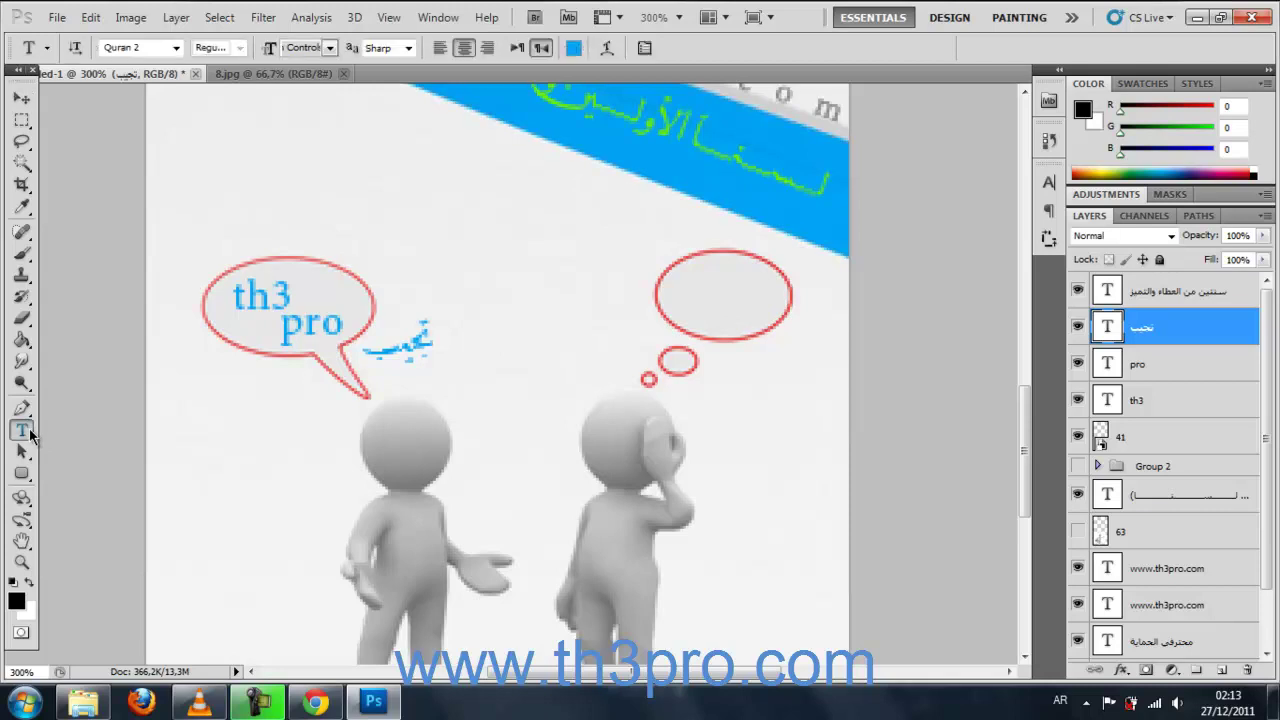
left_click(584, 330)
type("أنت")
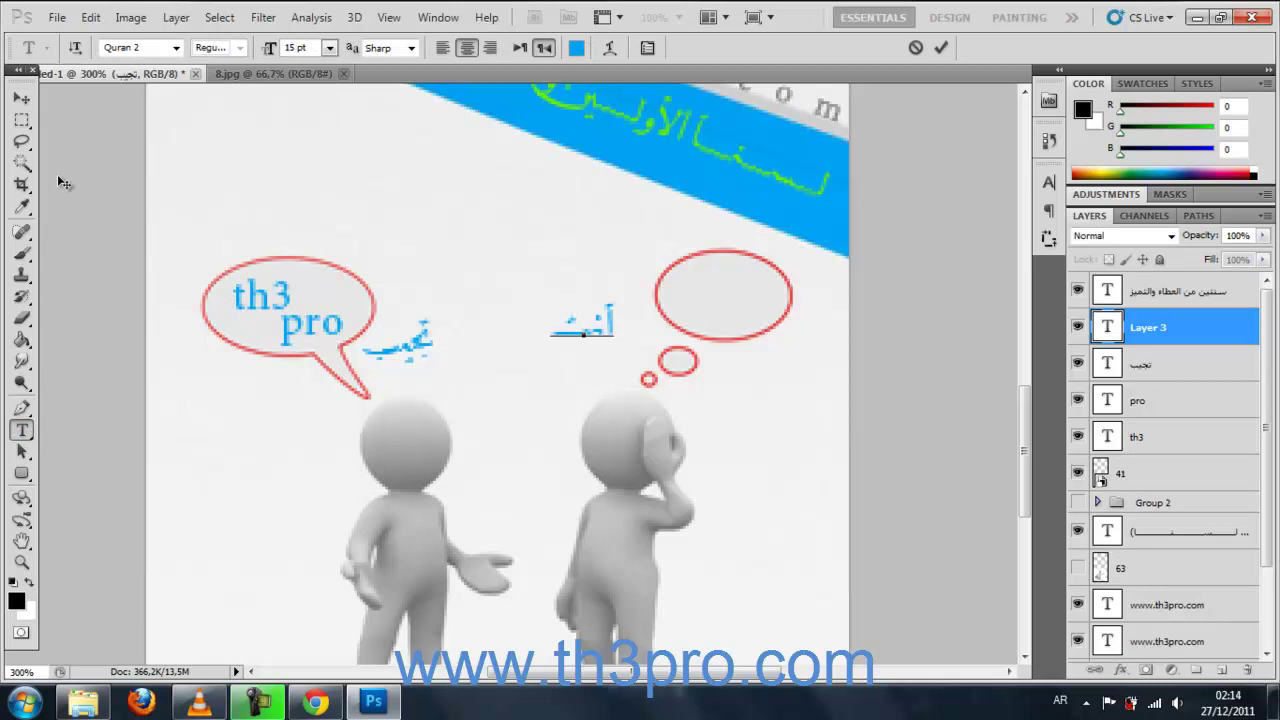
left_click(22, 98)
left_click_drag(552, 434, 695, 407)
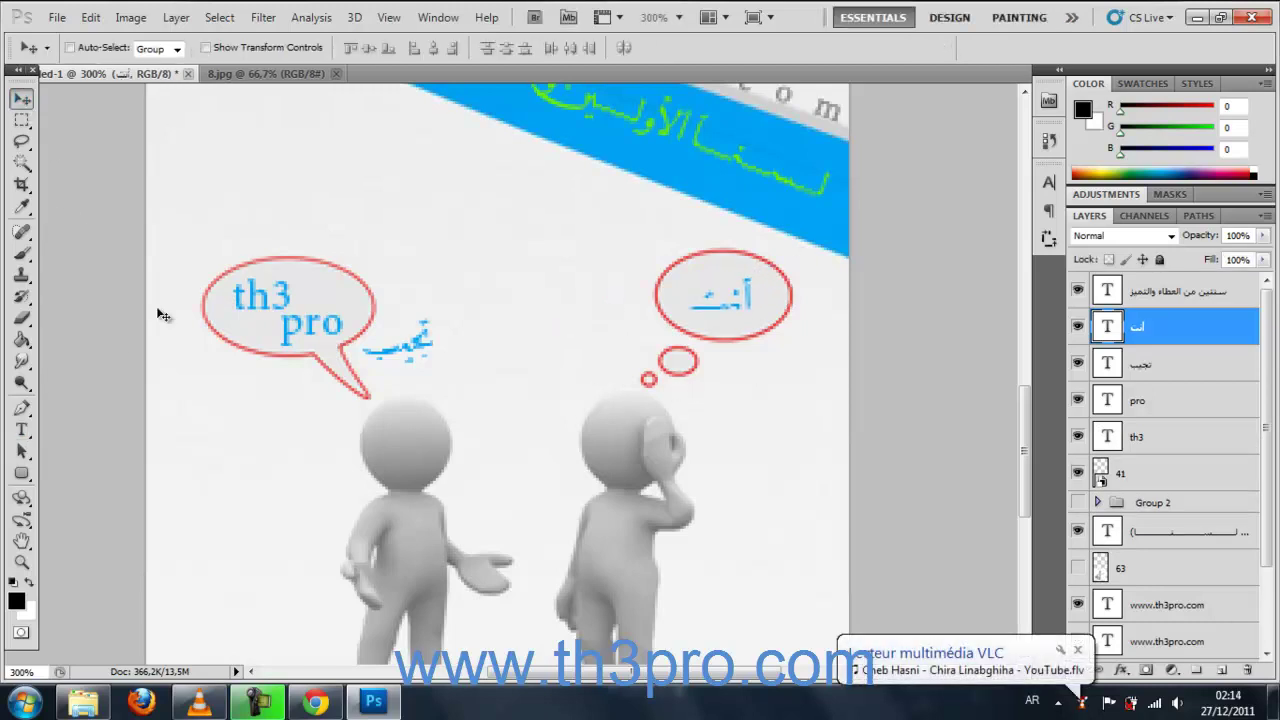
- Add the Arabic word "تسأل" and place it above the right figure's head, left of the small thought circles
left_click(22, 430)
left_click(566, 357)
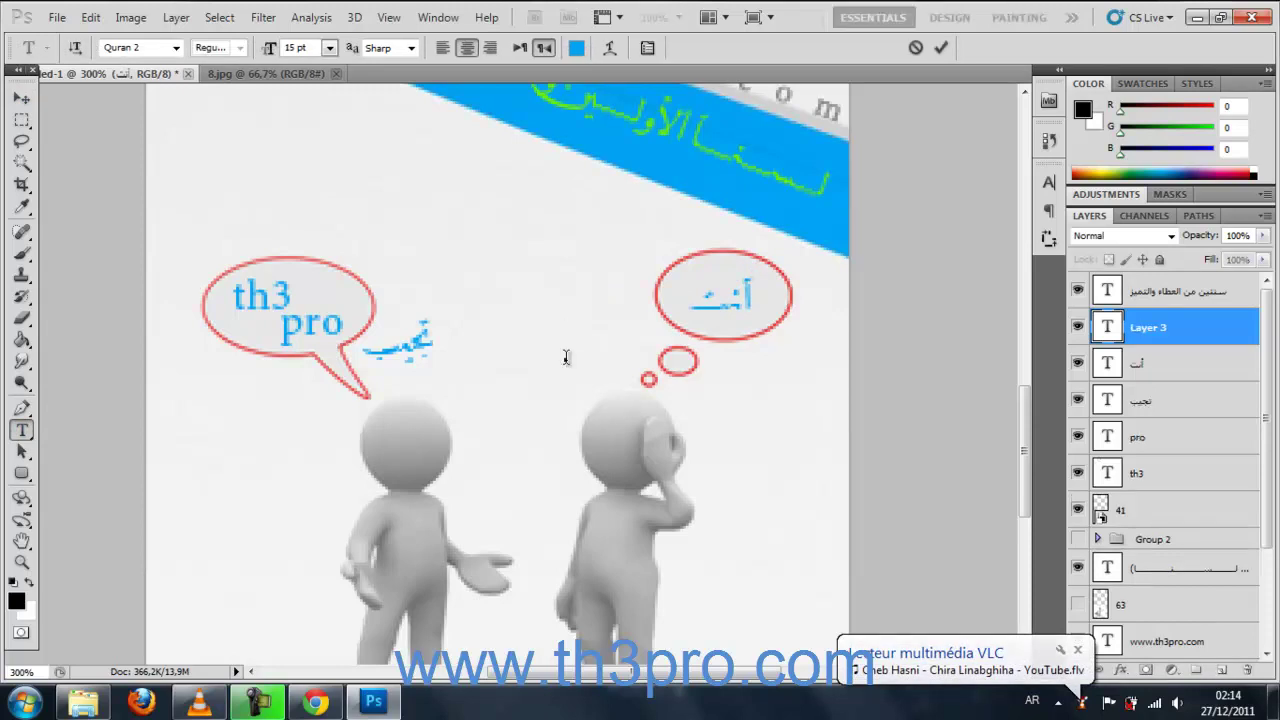
left_click(1079, 650)
key("alt+shift")
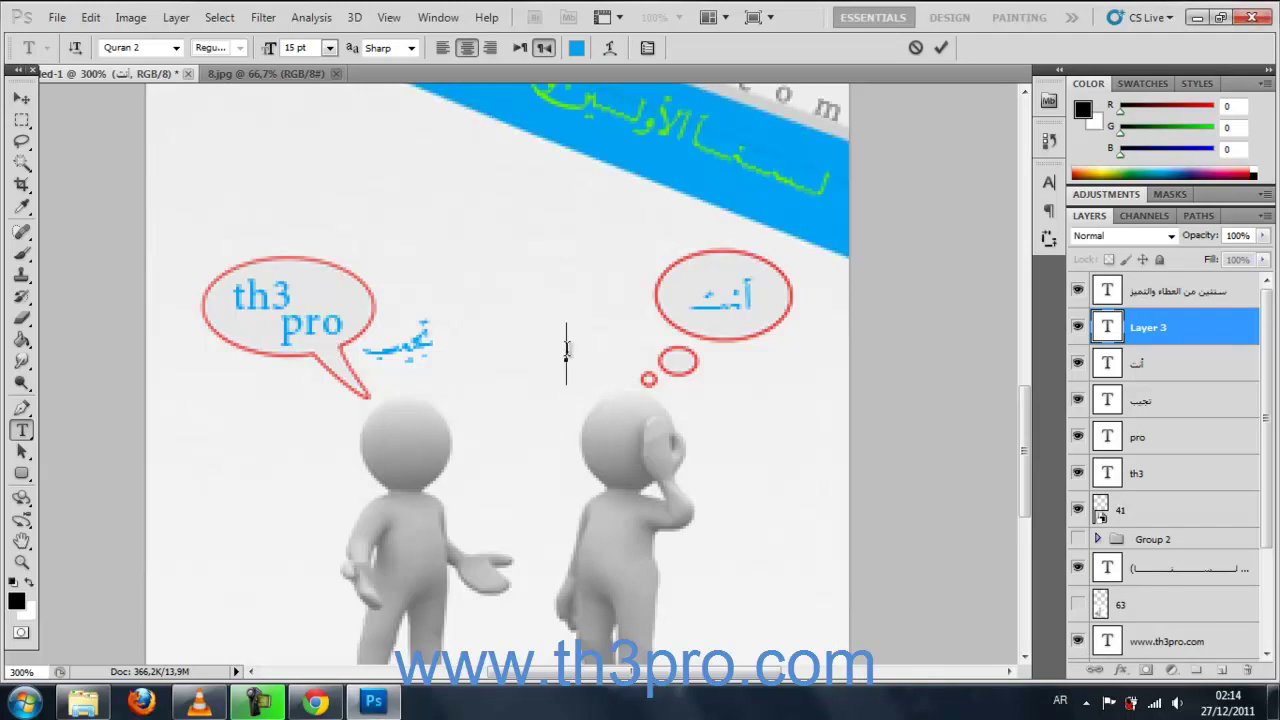
type("تجيبأل")
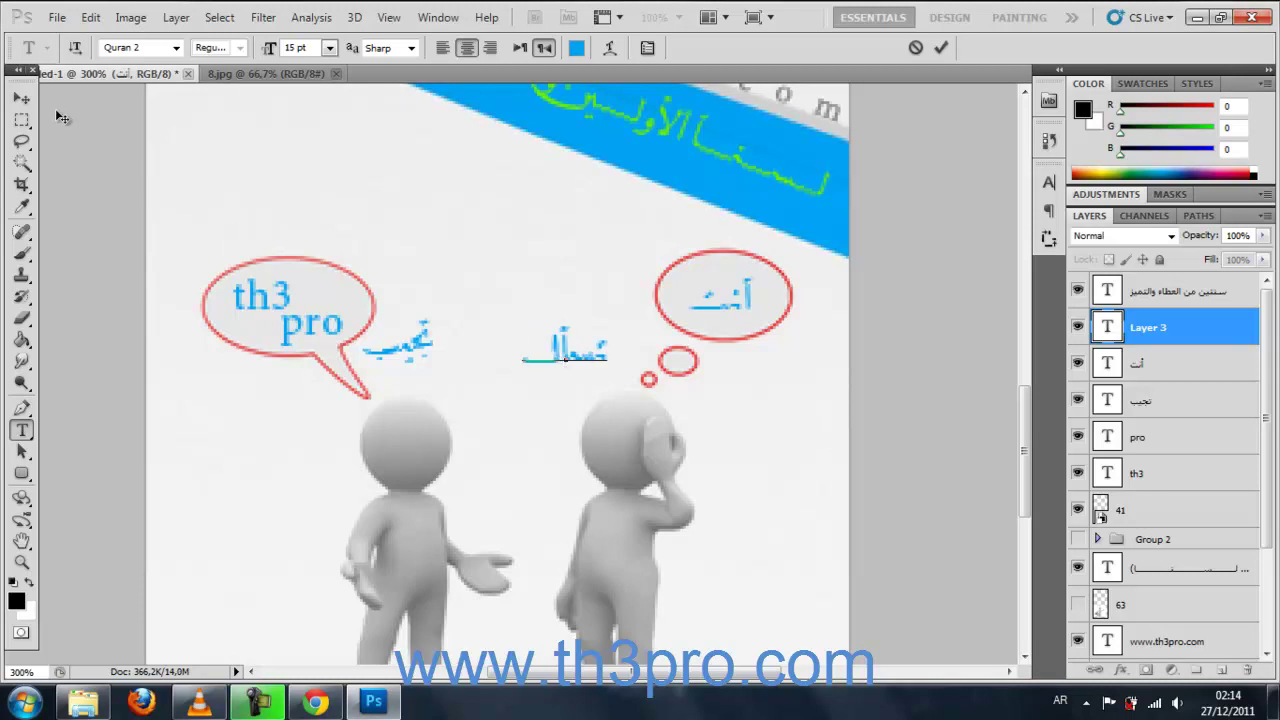
left_click(21, 98)
left_click_drag(528, 371, 567, 366)
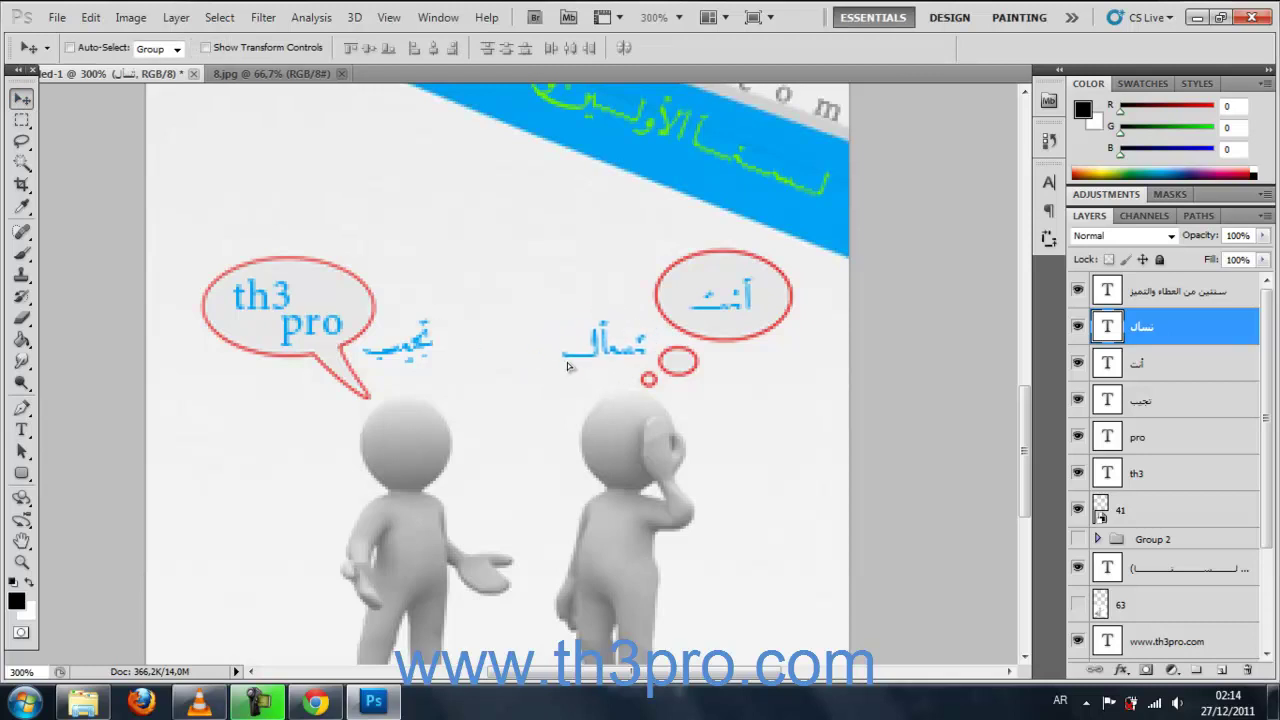
key("ctrl+minus")
key("ctrl+minus")
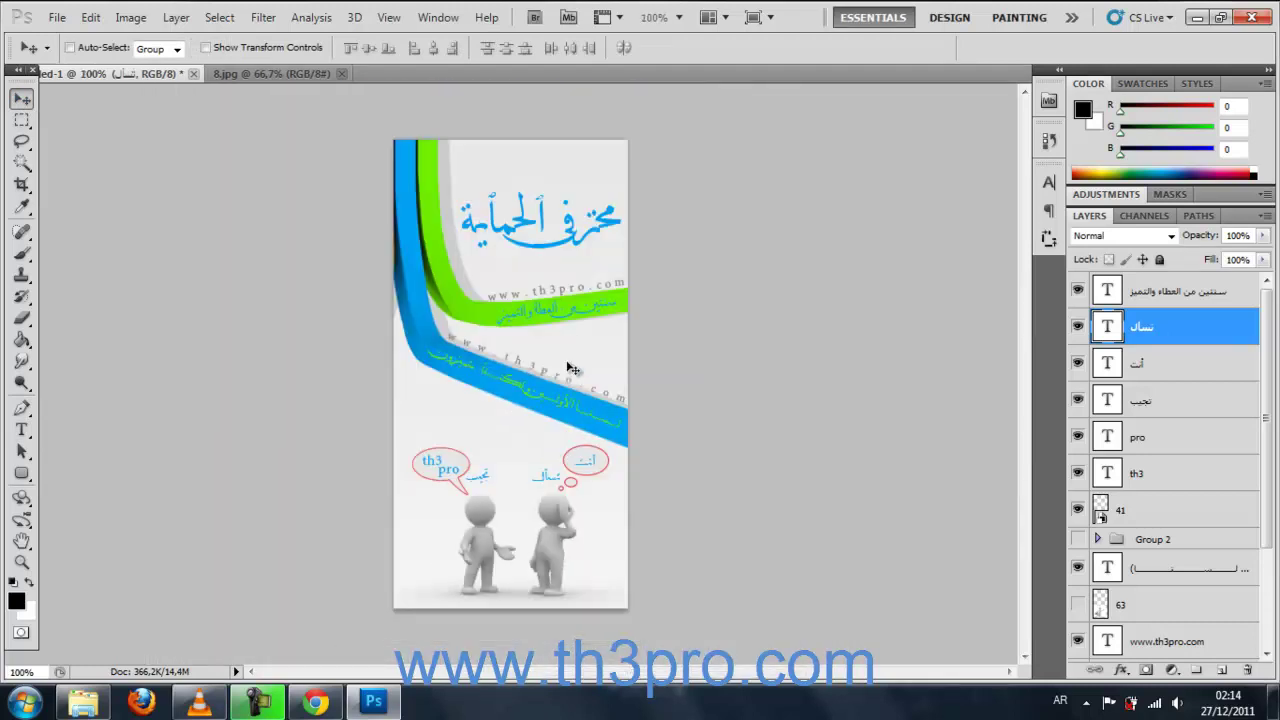